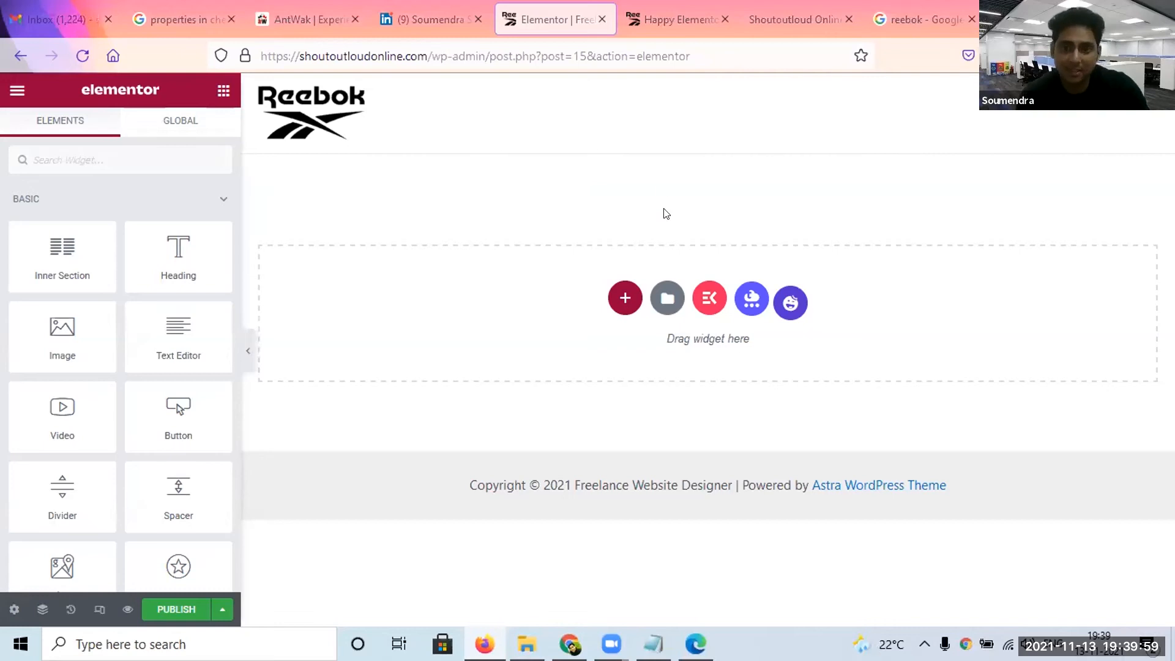
Insert the "Hosting - Home Page" page design from the ElementsKit template library into the empty page.
left_click(708, 310)
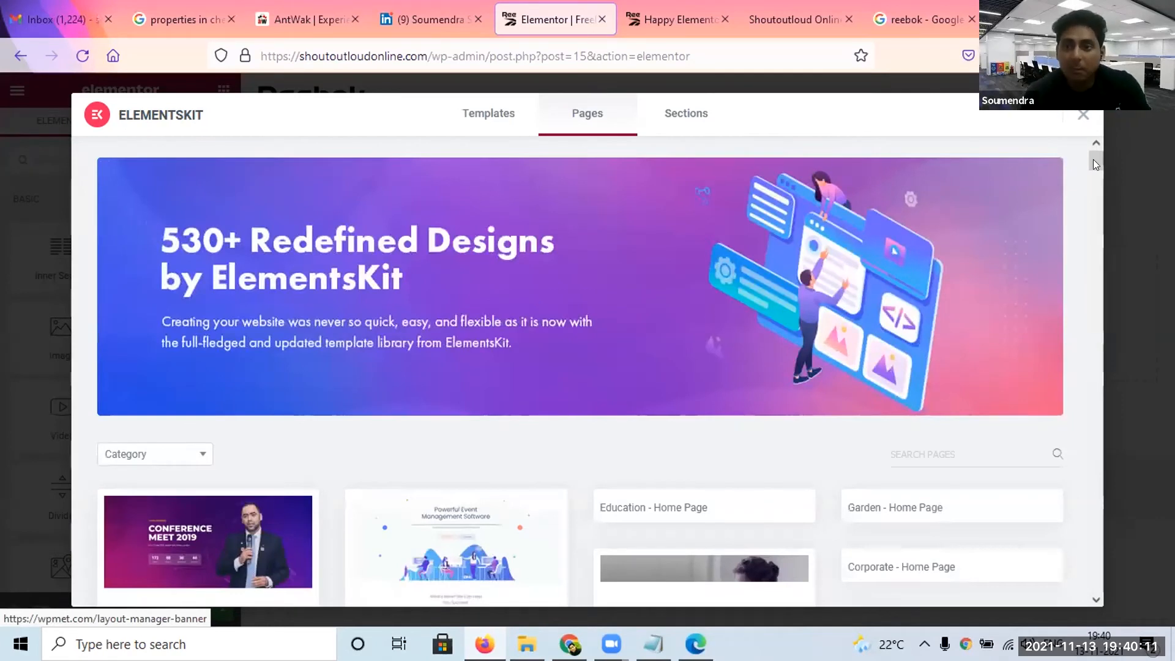
scroll(1097, 183, "down", 4)
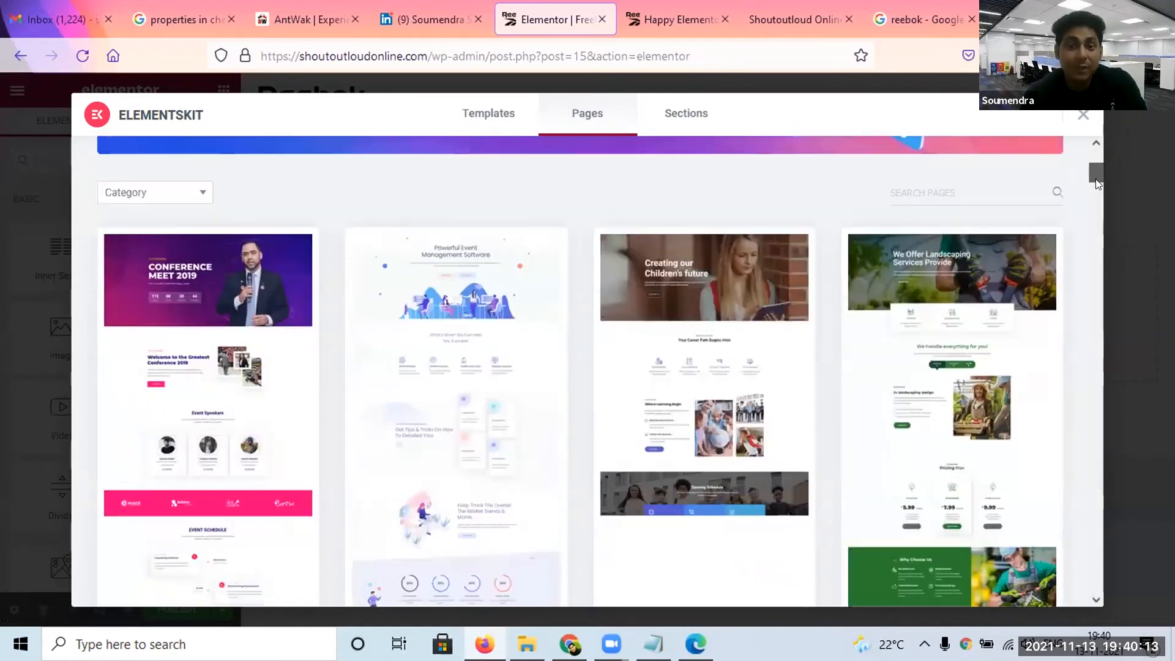
scroll(1095, 195, "down", 1)
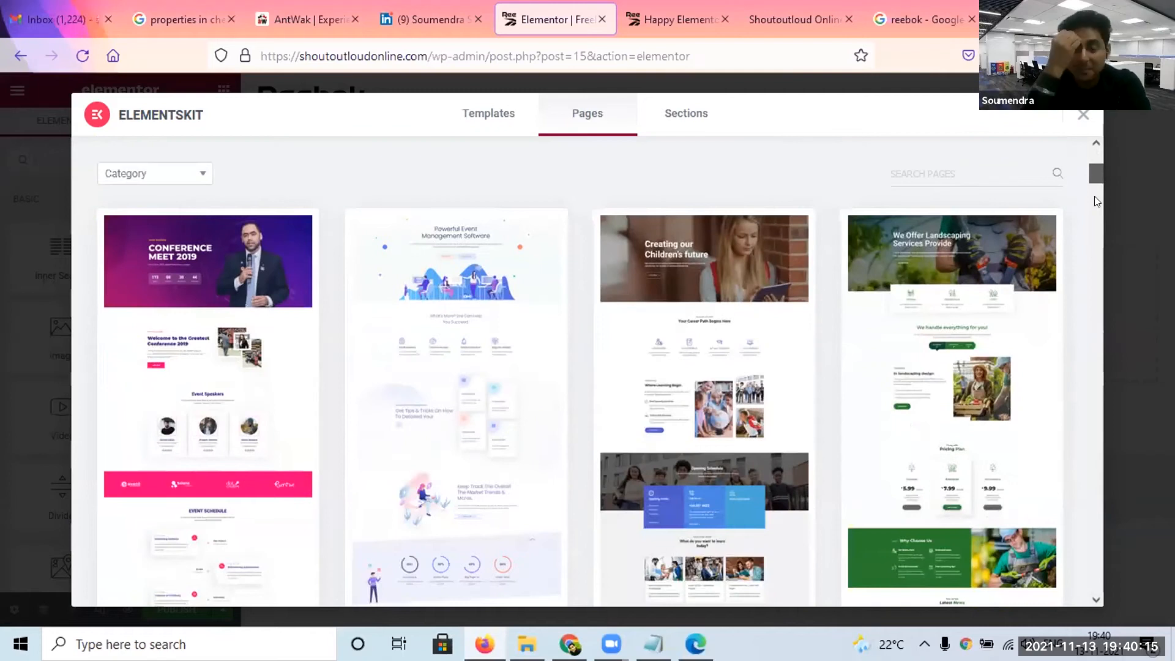
scroll(1096, 196, "down", 4)
scroll(1095, 196, "down", 3)
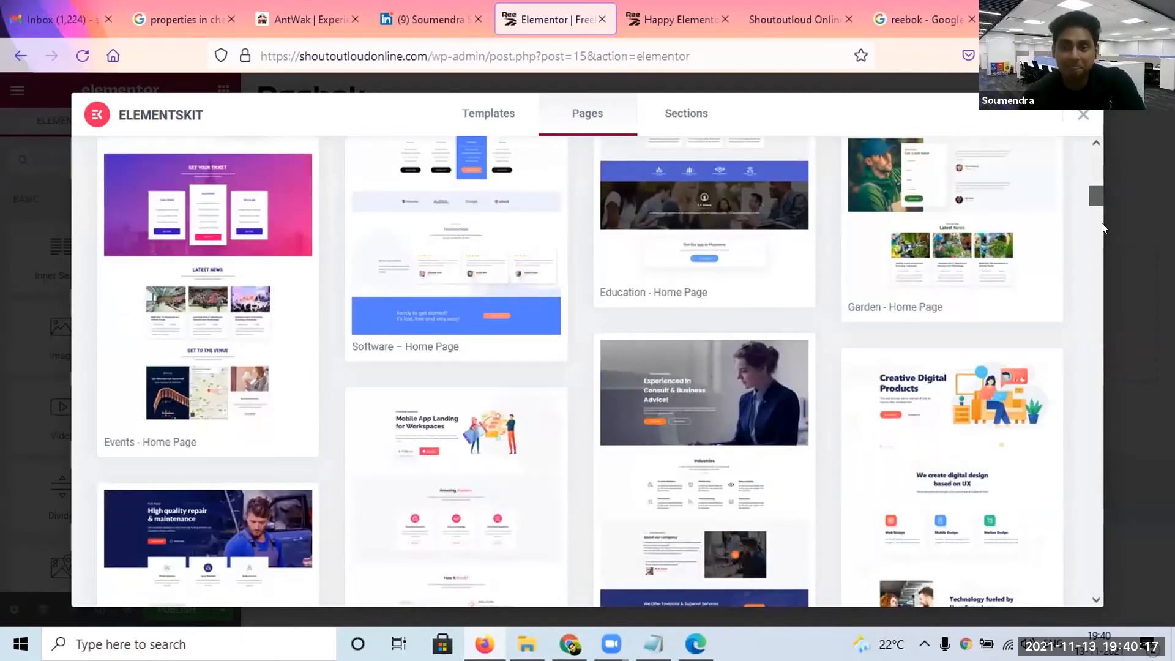
scroll(1099, 211, "down", 2)
scroll(1097, 239, "down", 4)
scroll(1095, 245, "down", 4)
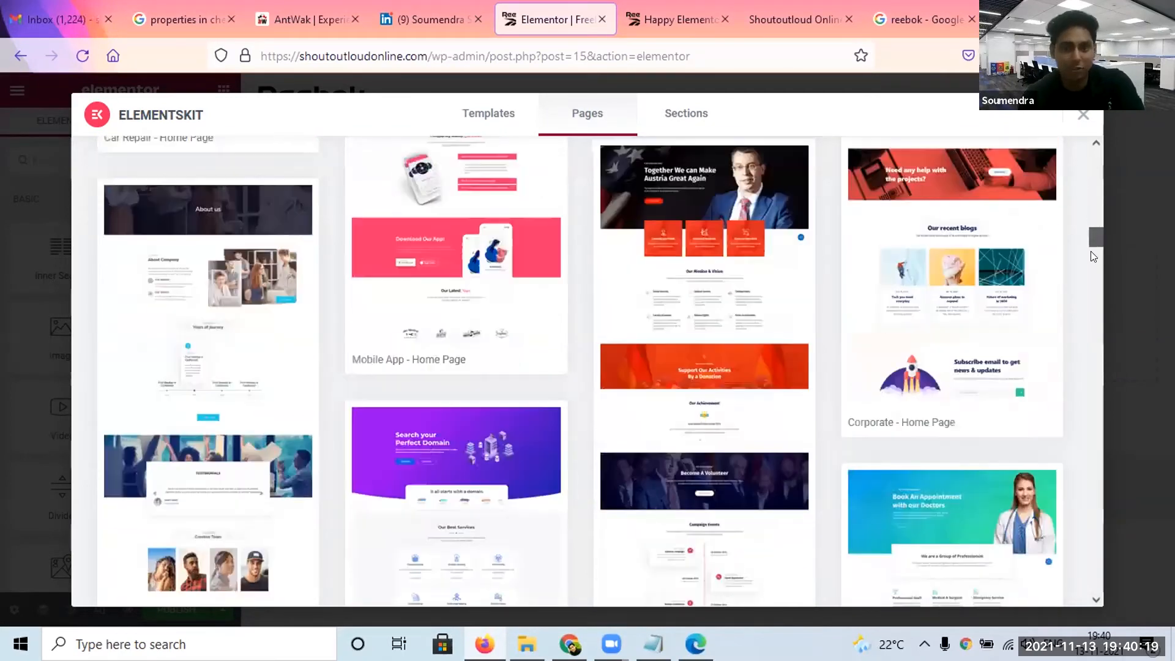
scroll(1096, 245, "down", 3)
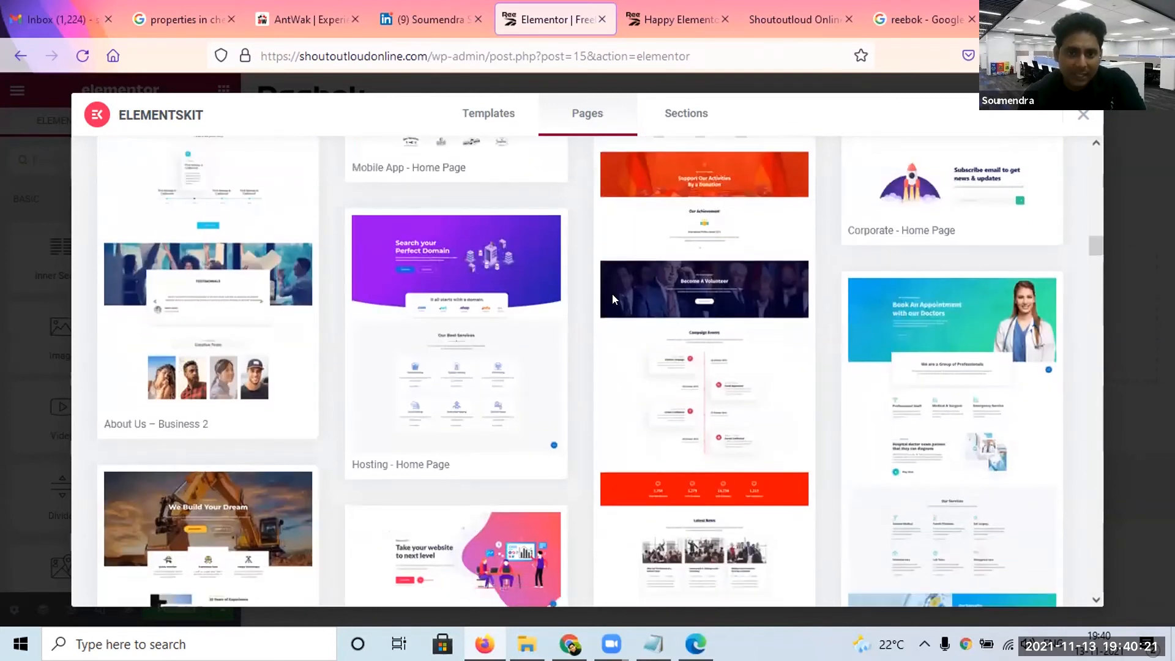
mouse_move(481, 313)
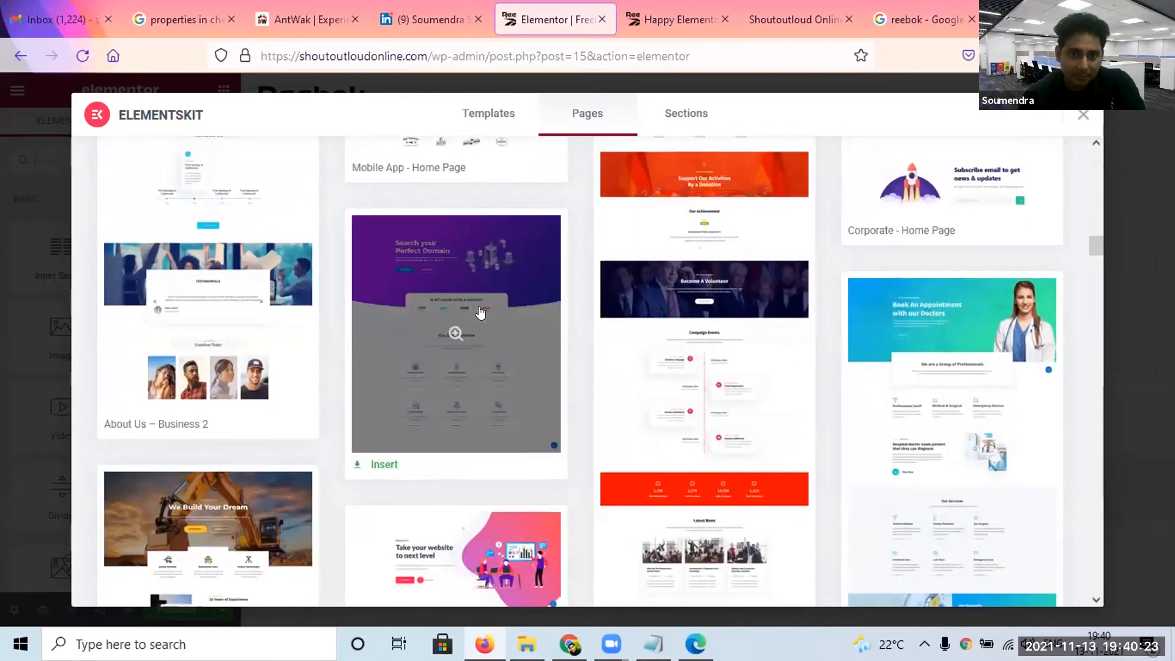
left_click(482, 306)
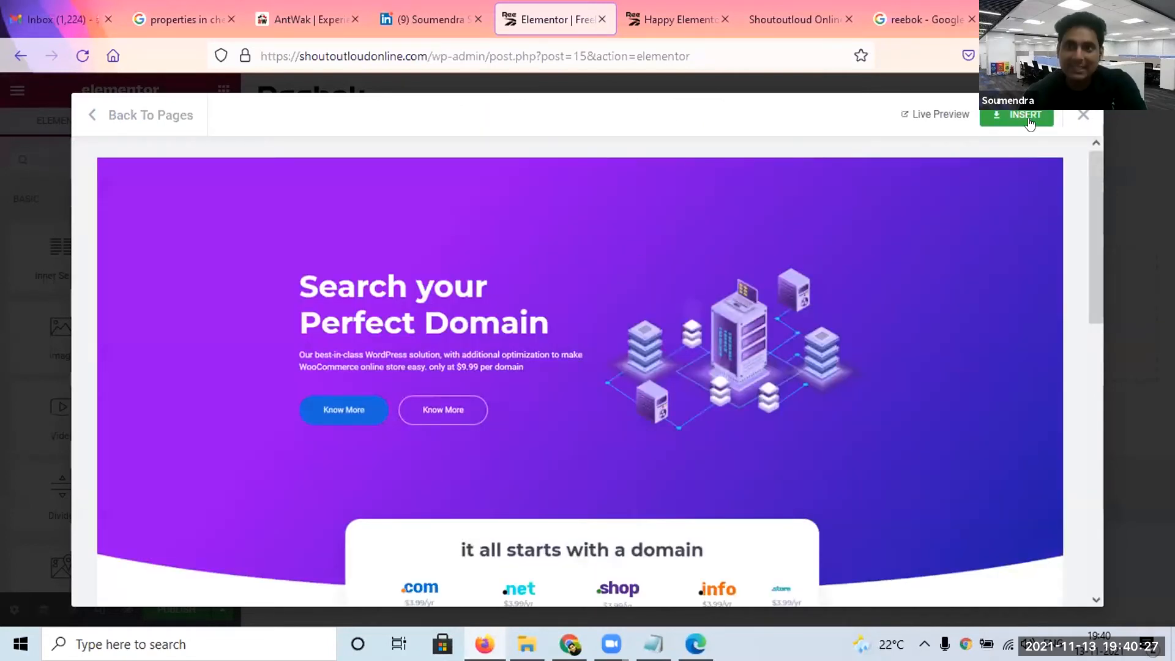
left_click(1030, 121)
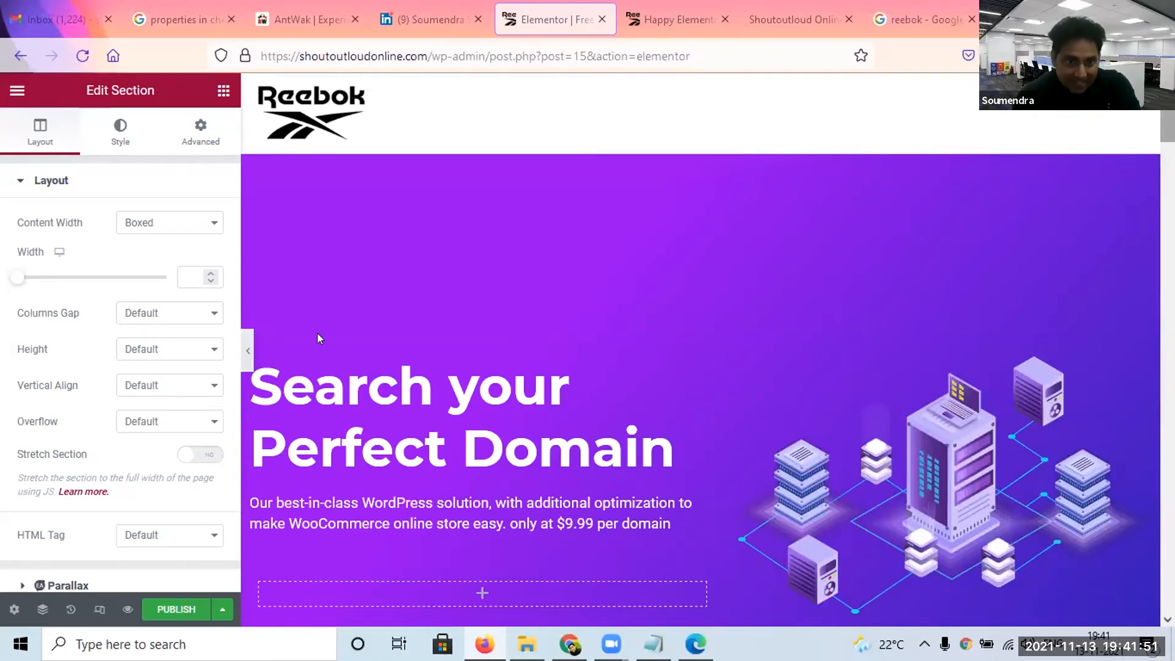
Review the inserted hosting page at full width with the editing panel temporarily collapsed, from the hero banner to the hosting service cards.
scroll(252, 347, "down", 10)
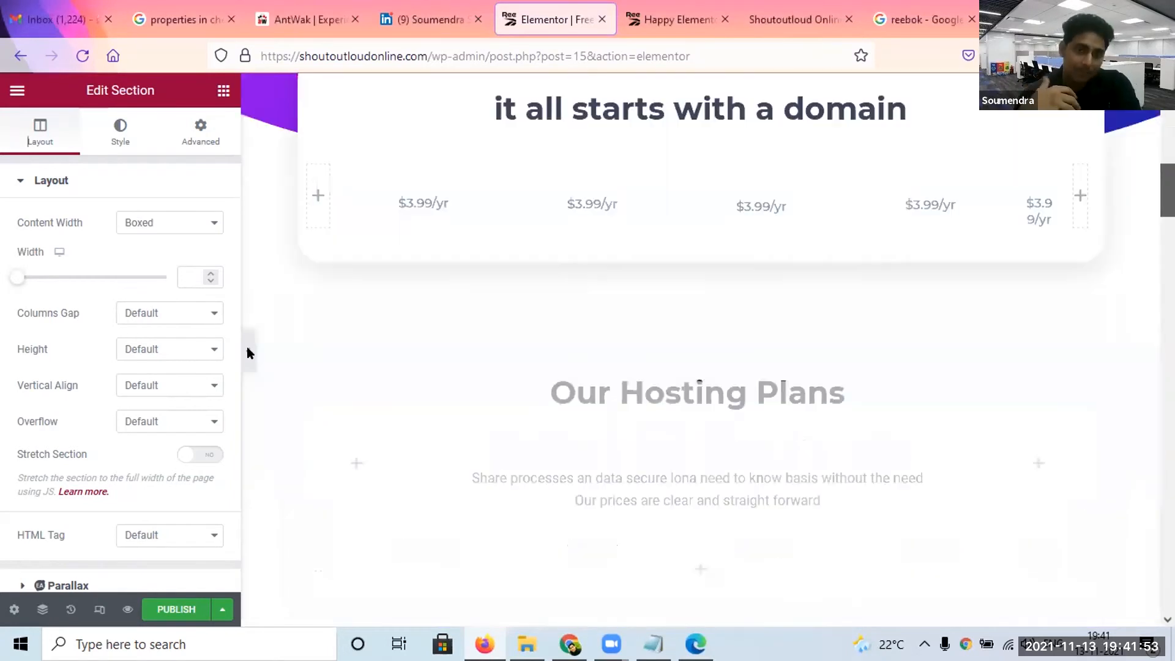
left_click(250, 353)
left_click_drag(1167, 343, 1168, 493)
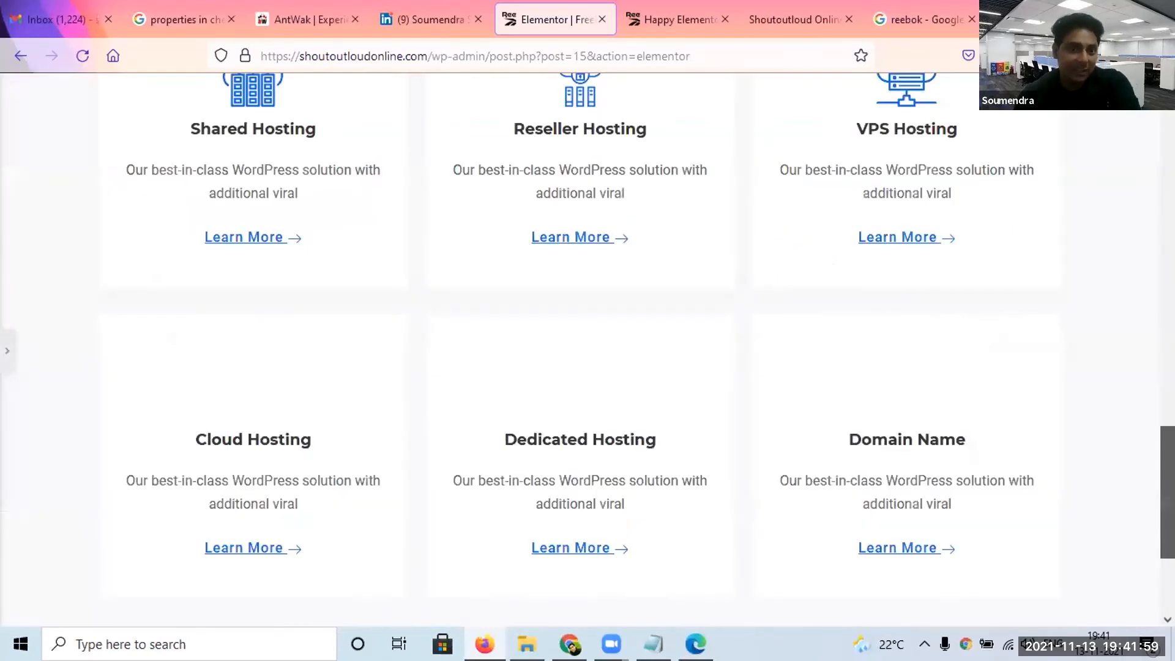
scroll(2, 281, "up", 5)
scroll(5, 349, "up", 5)
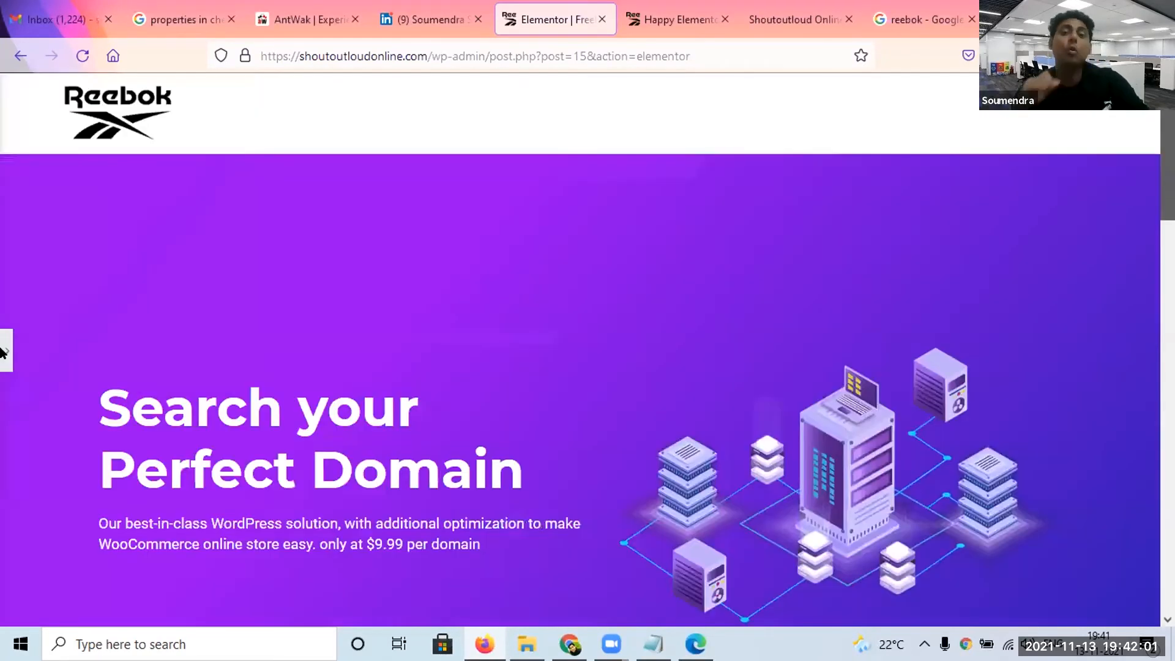
left_click(3, 351)
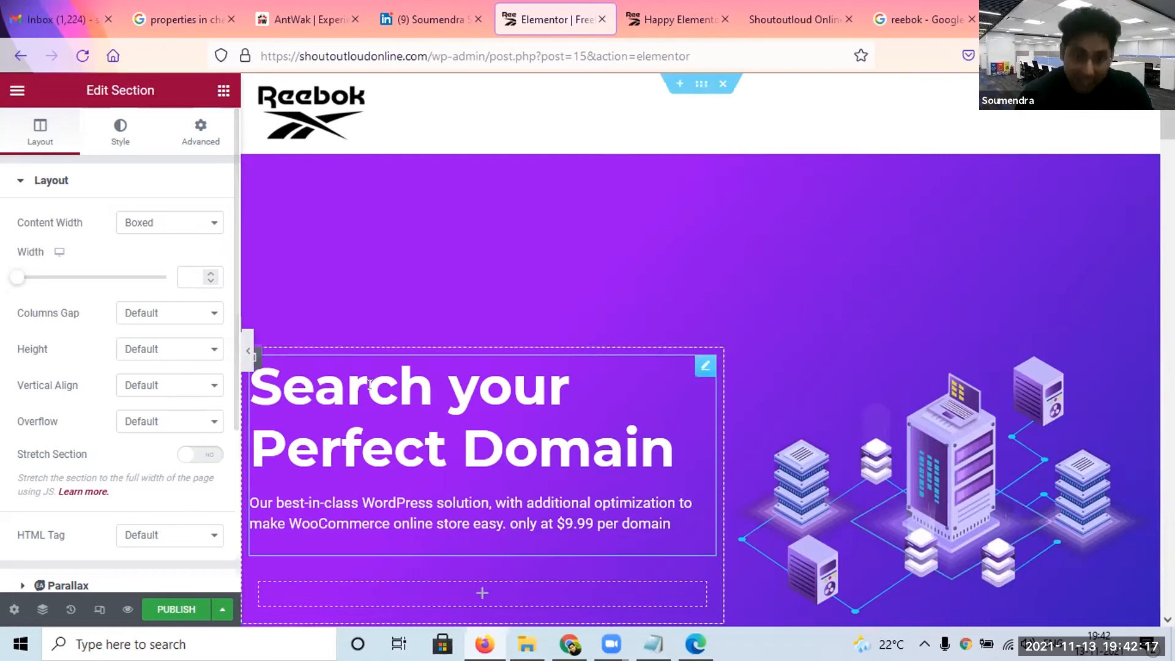
Change the hero banner's heading title to "Freelance Website Designer".
left_click(557, 435)
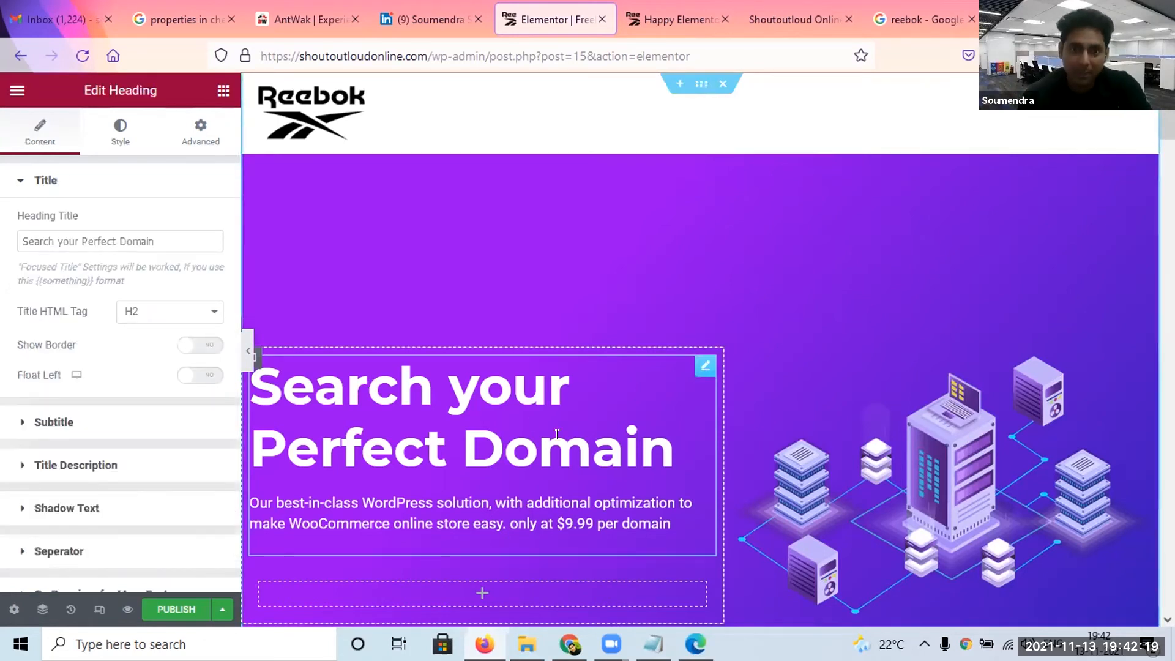
left_click_drag(152, 241, 0, 245)
type("Freelan")
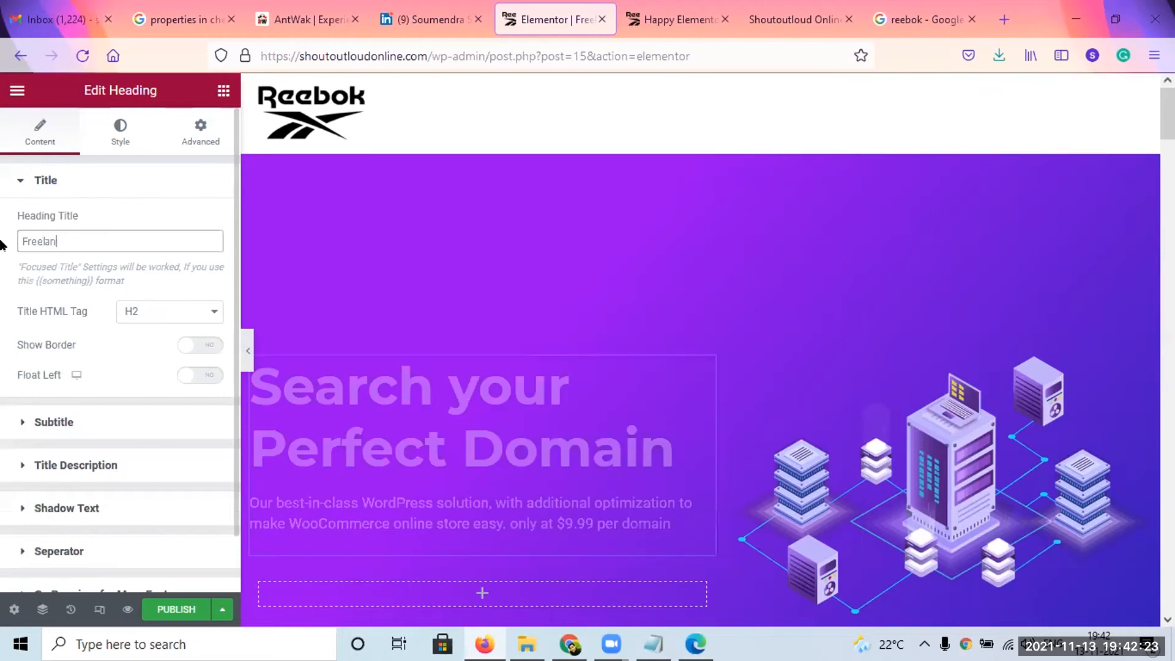
type("ce Website Designer")
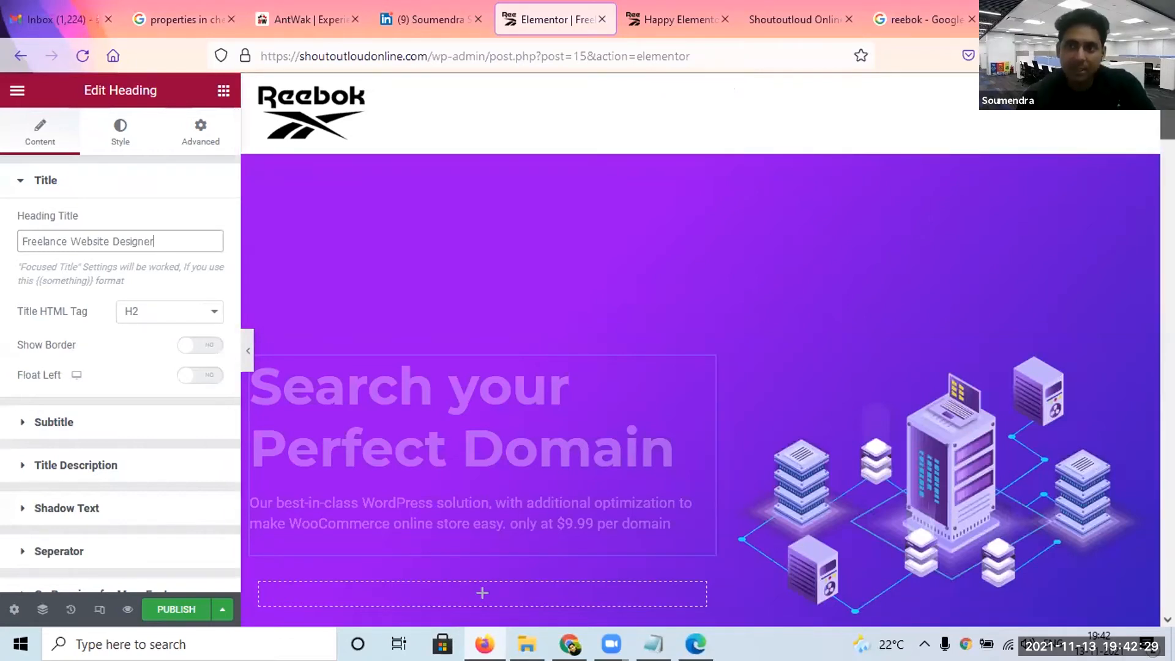
Replace the heading description with "Hi, I can help you create your 5 pager small business website within 7 days. At the most affordable cost.".
scroll(550, 404, "down", 1)
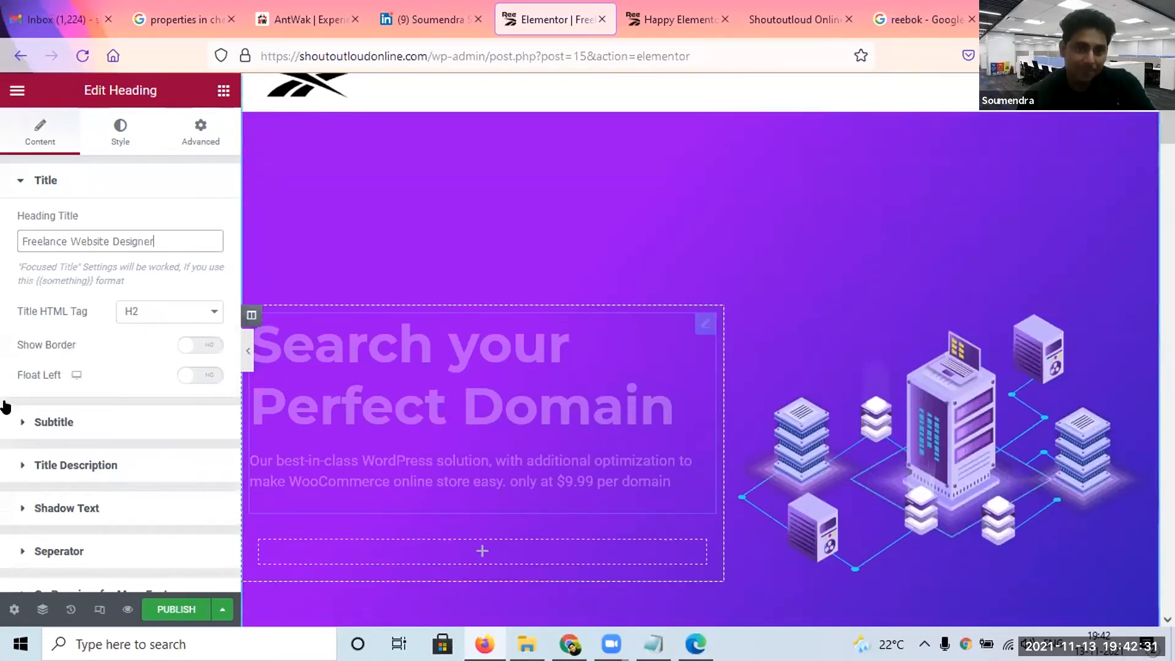
left_click(95, 466)
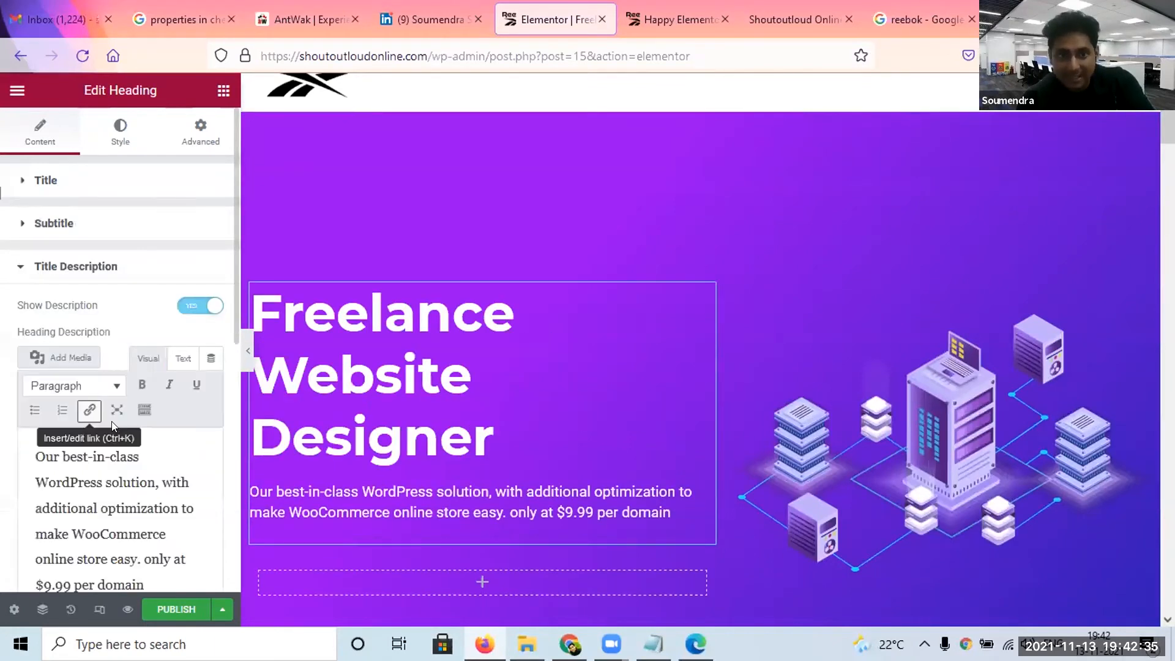
triple_click(121, 510)
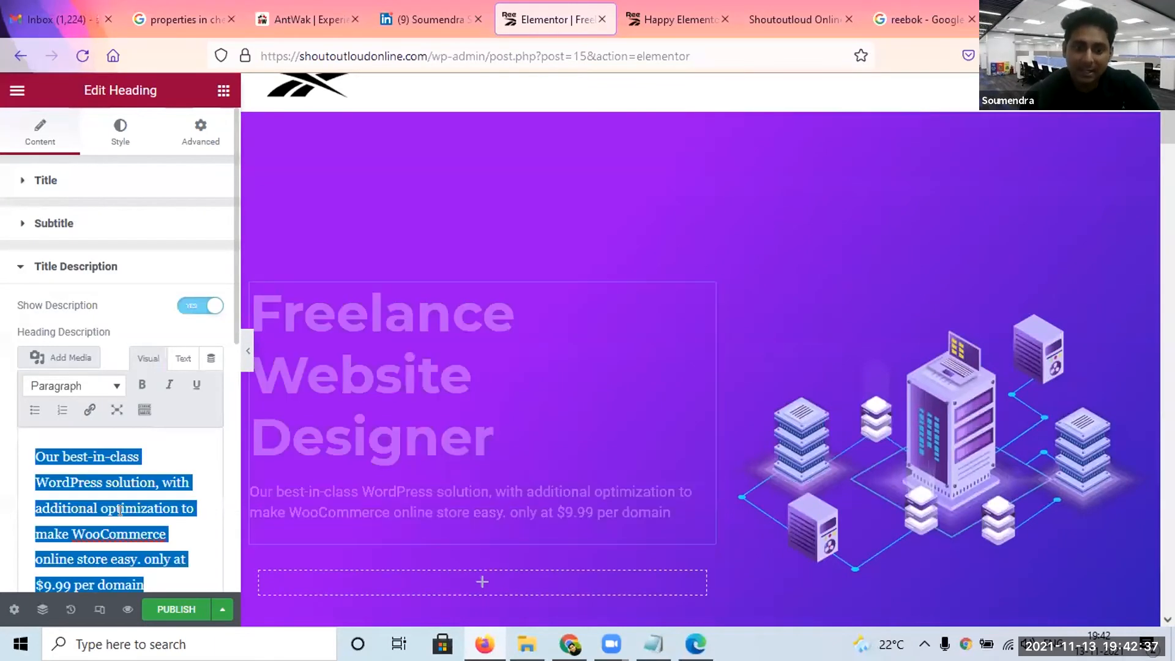
type("Hi, I can hel")
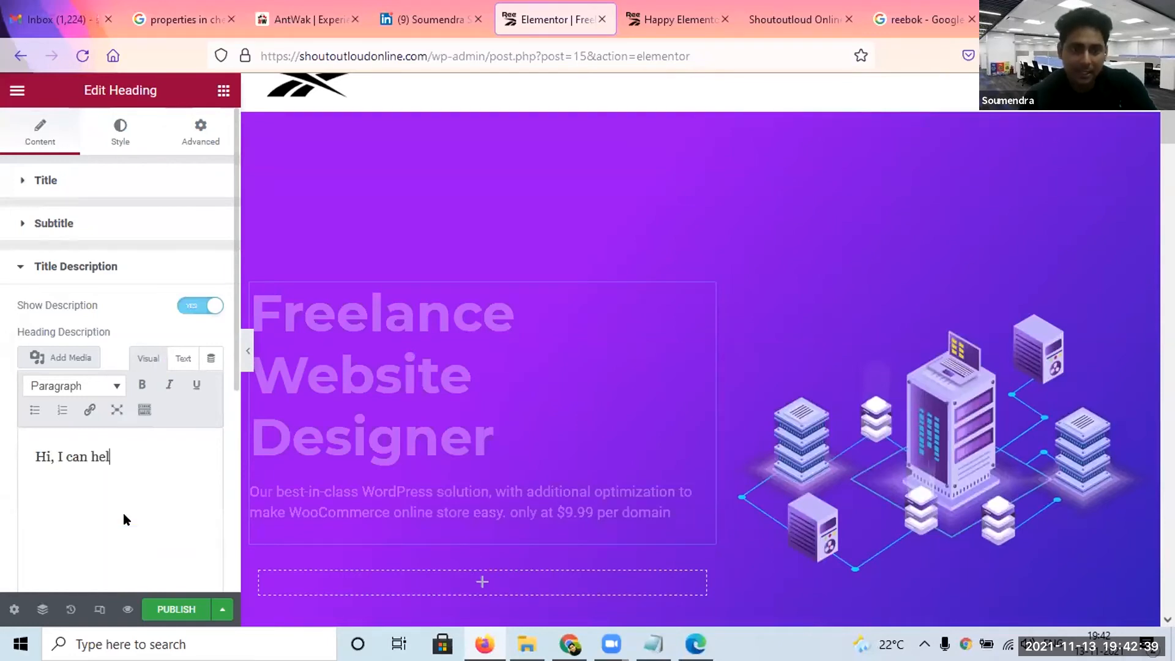
type("p you create ")
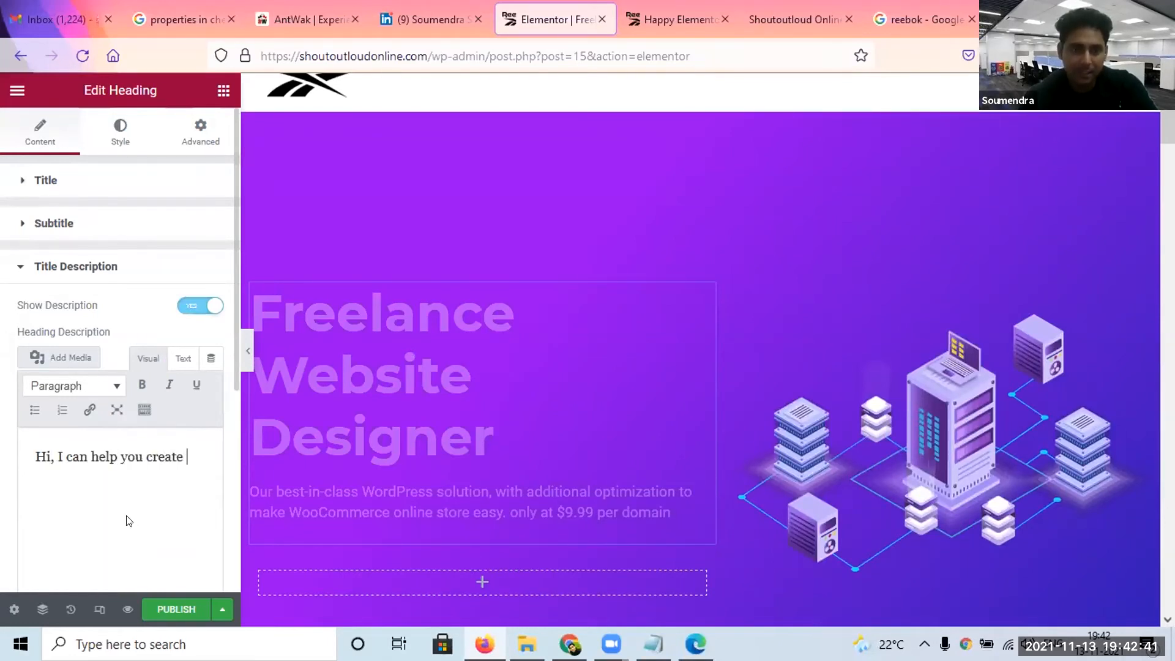
type("your site")
key("BackSpace")
key("BackSpace")
key("BackSpace")
key("BackSpace")
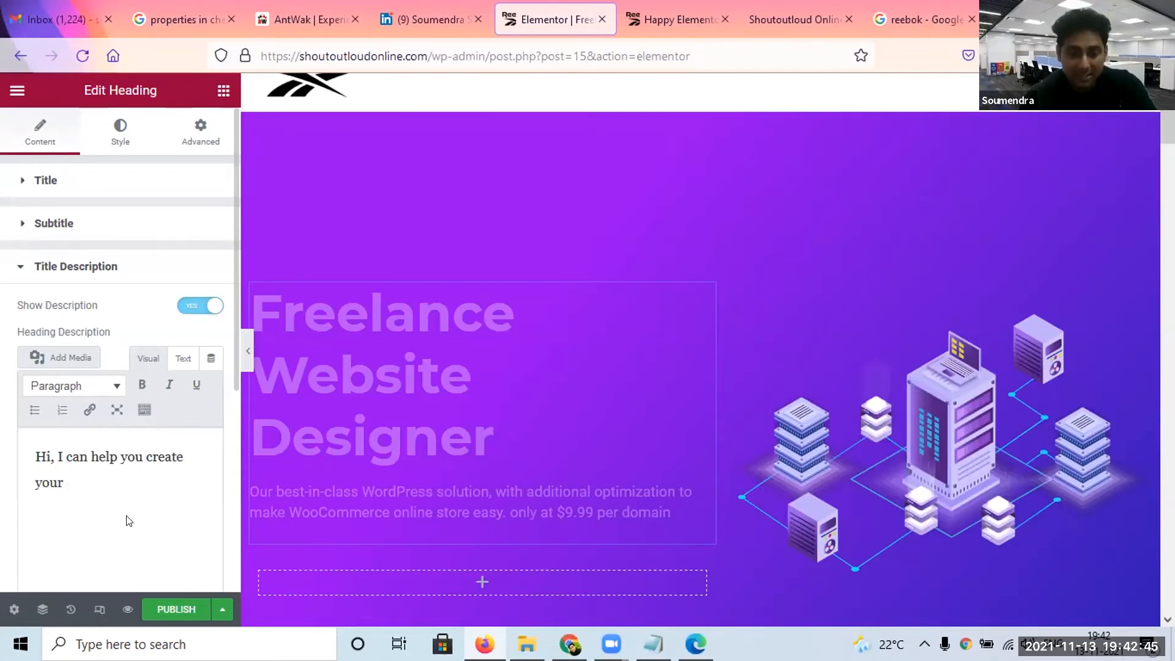
type("5 pa")
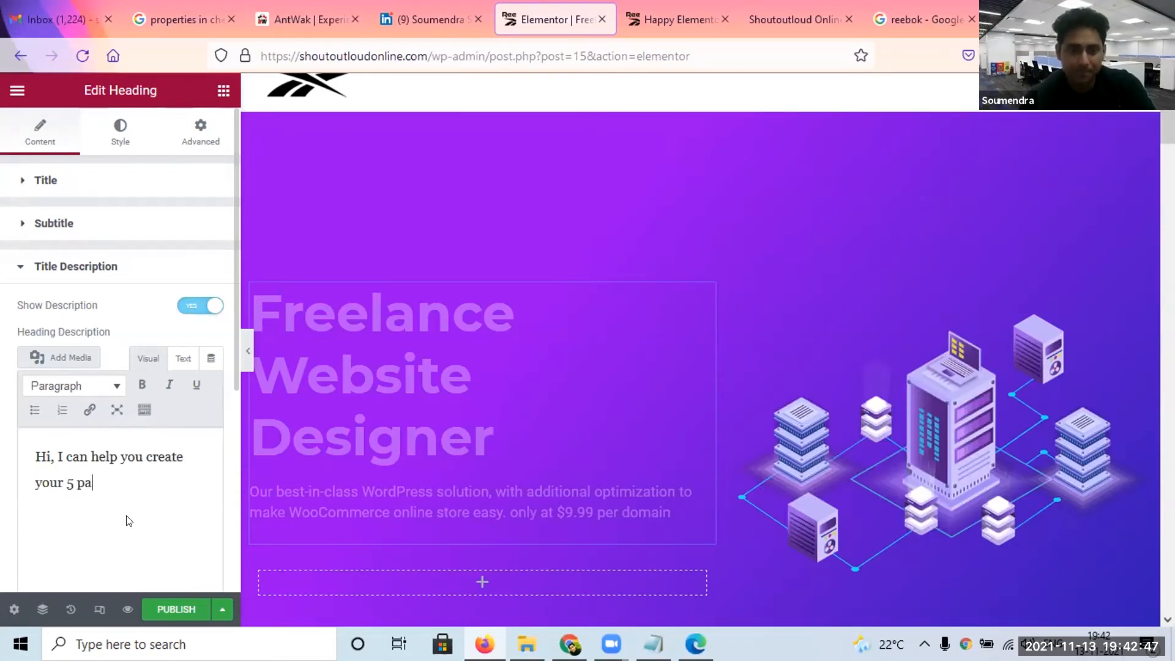
type("ger small bu")
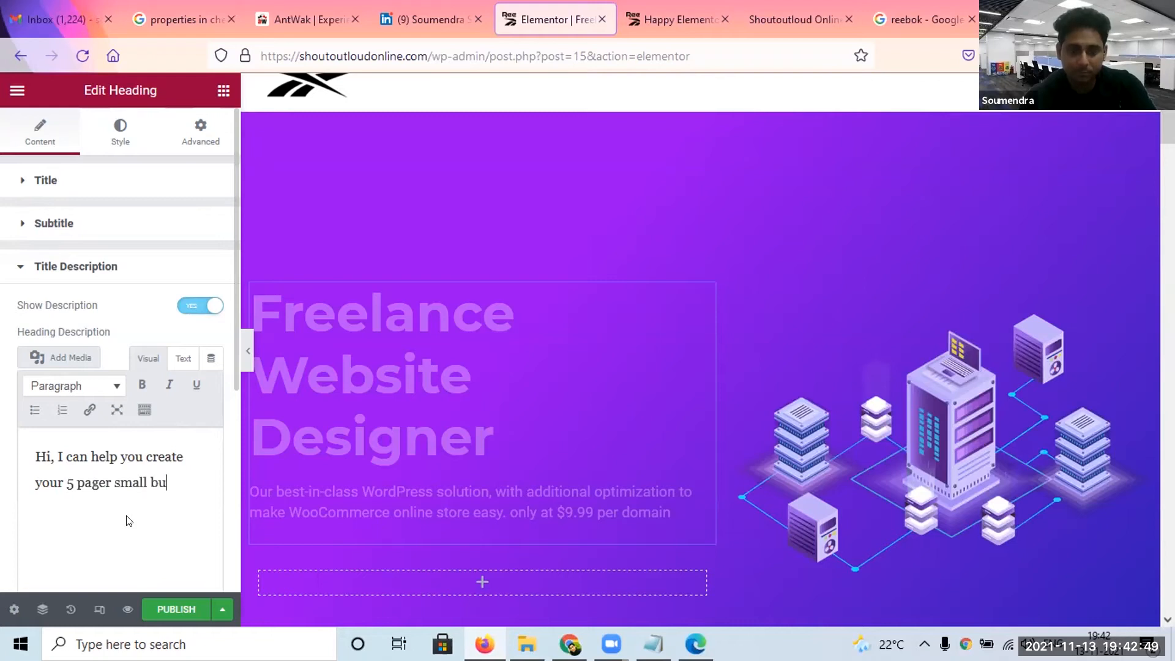
type("siness website ")
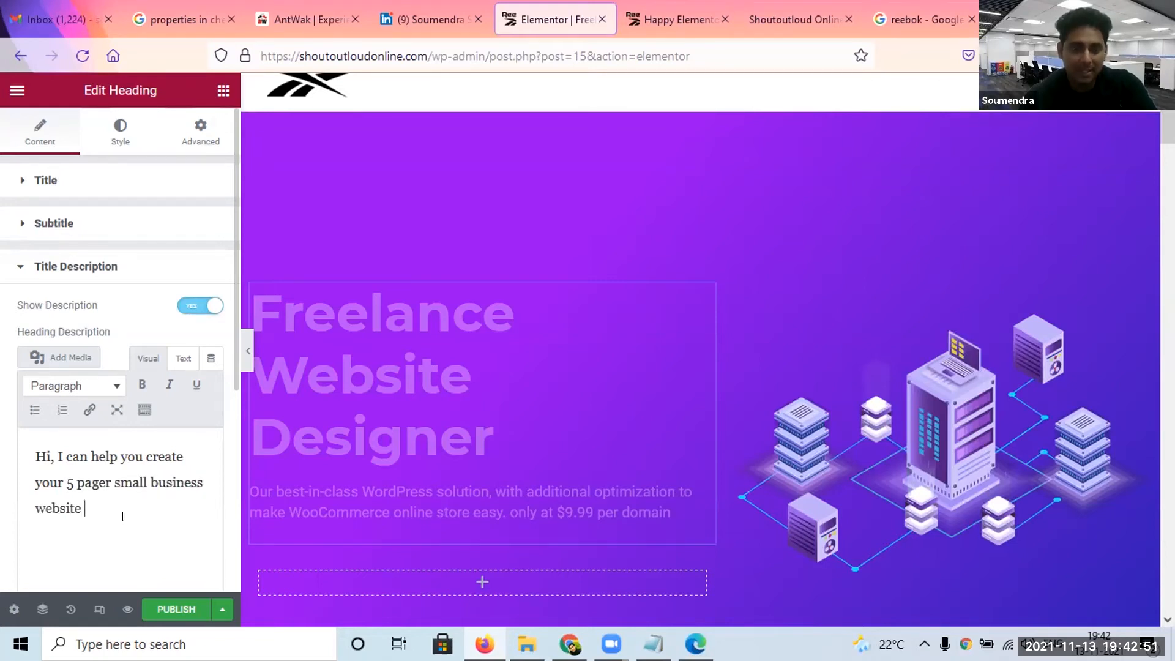
type("within ")
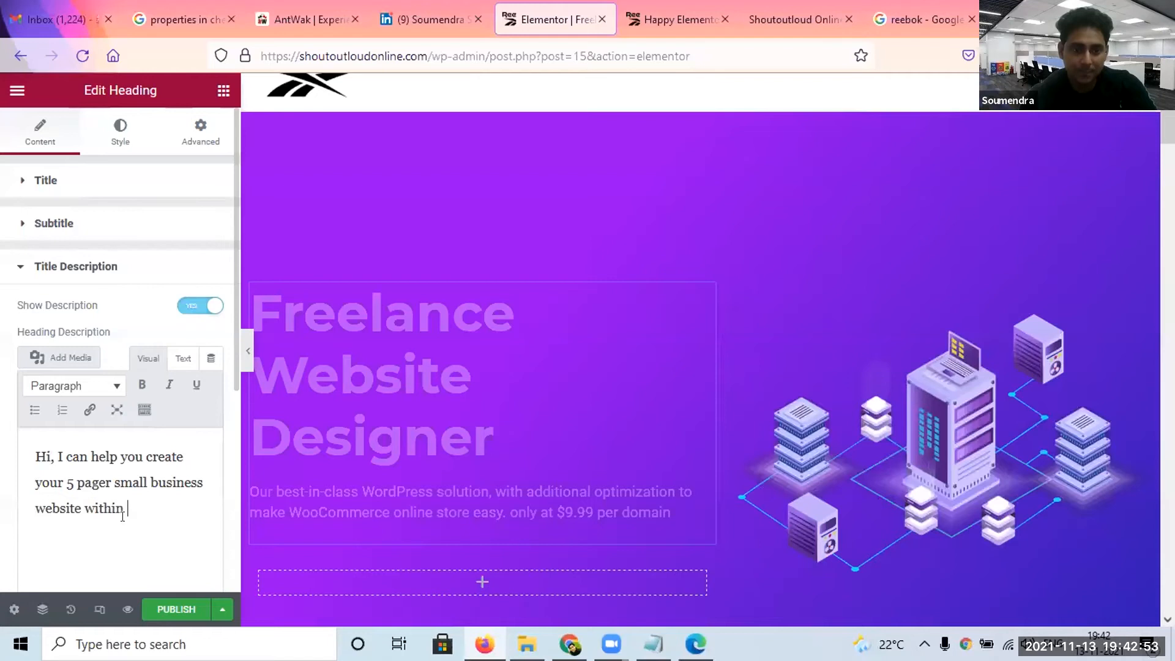
type("7 days. At the mo")
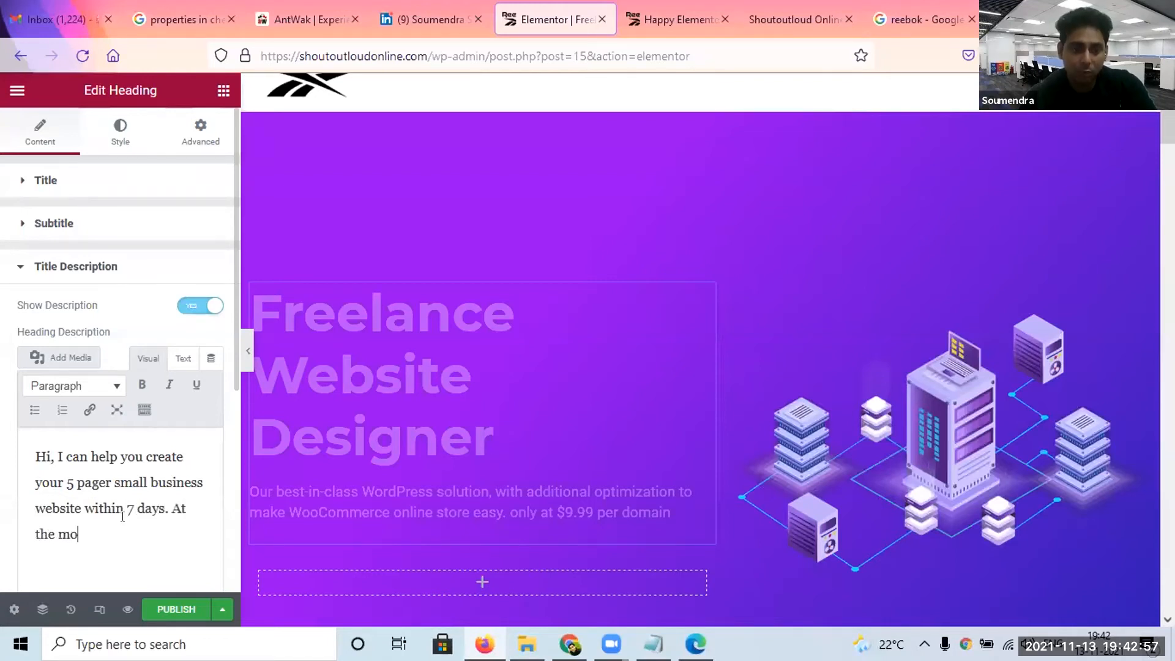
type("st affordable c")
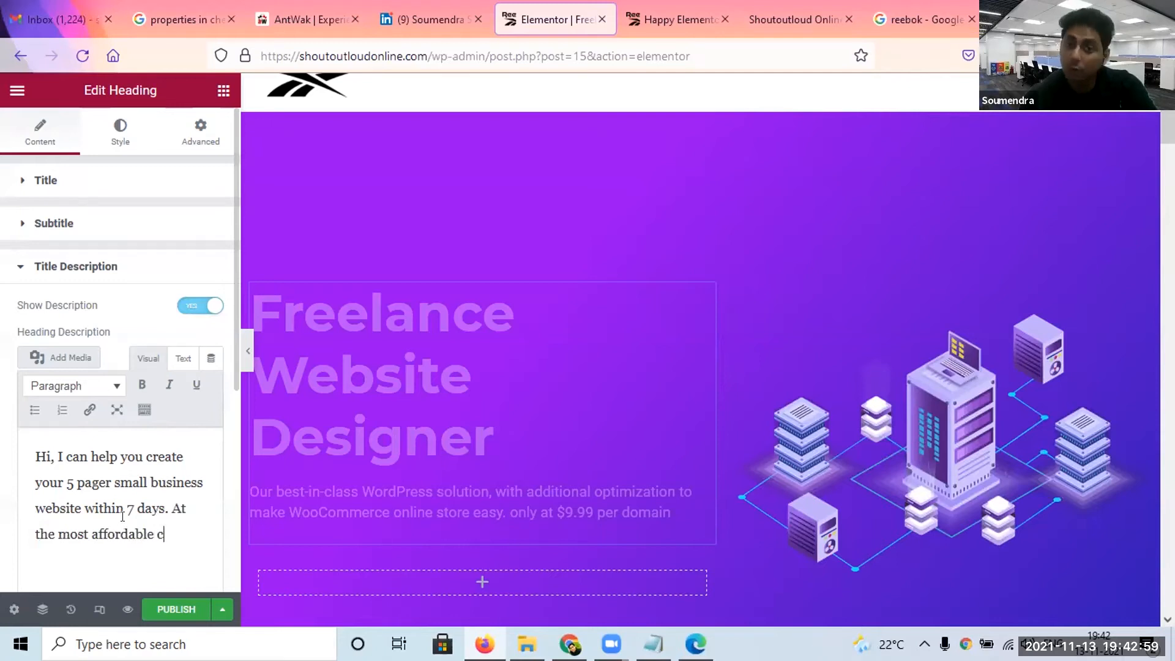
type("ost.")
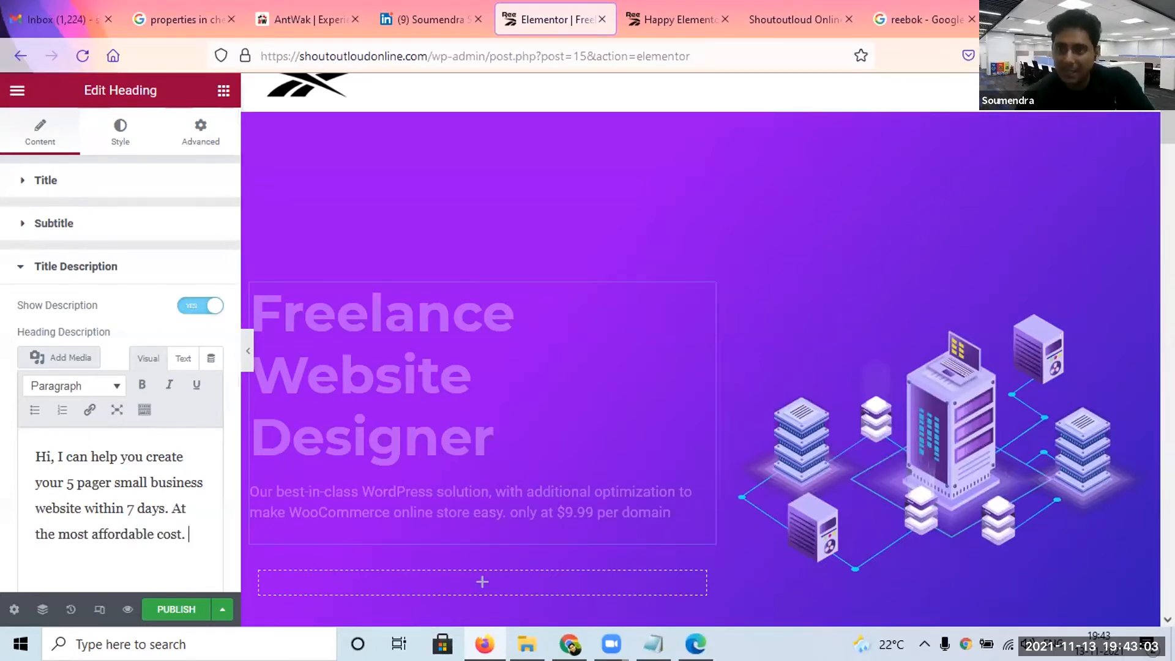
Append "Submit the form right now." to the heading description, then publish and save the page.
scroll(701, 349, "down", 2)
scroll(499, 293, "down", 1)
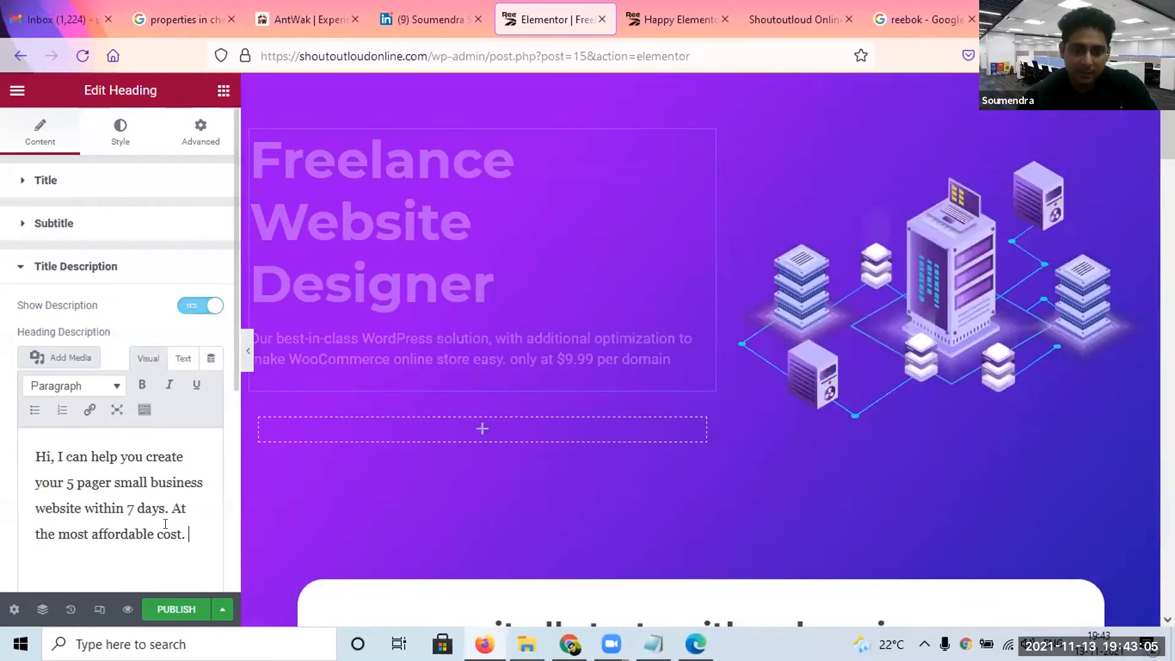
type("Submit t")
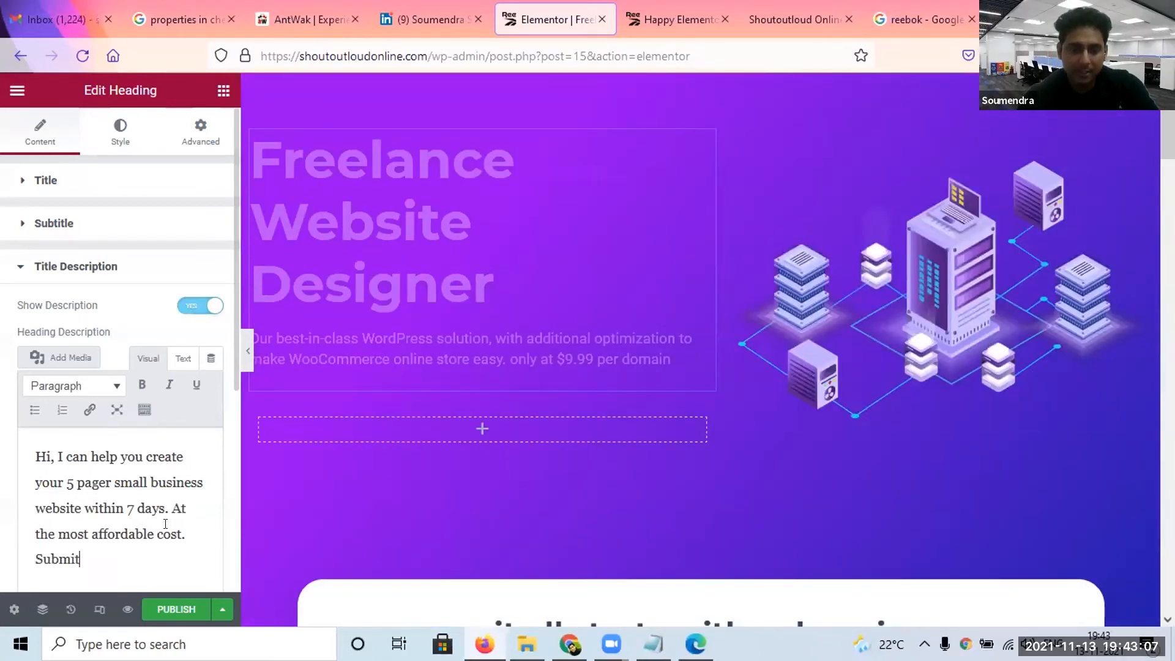
type("he form right no")
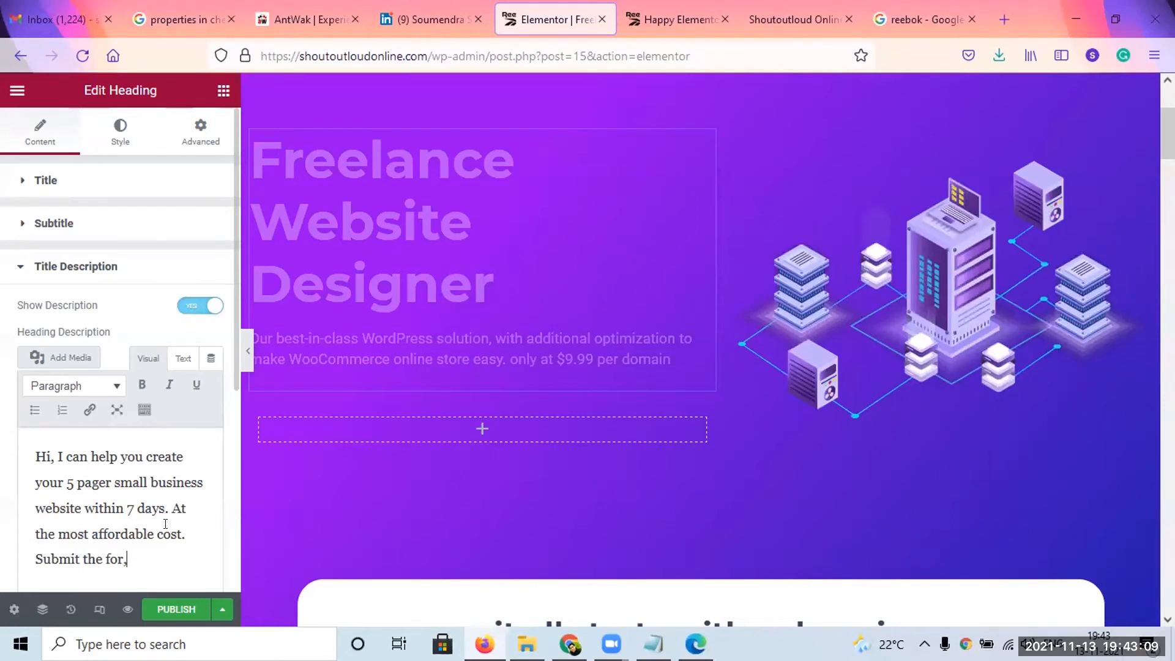
type("w.")
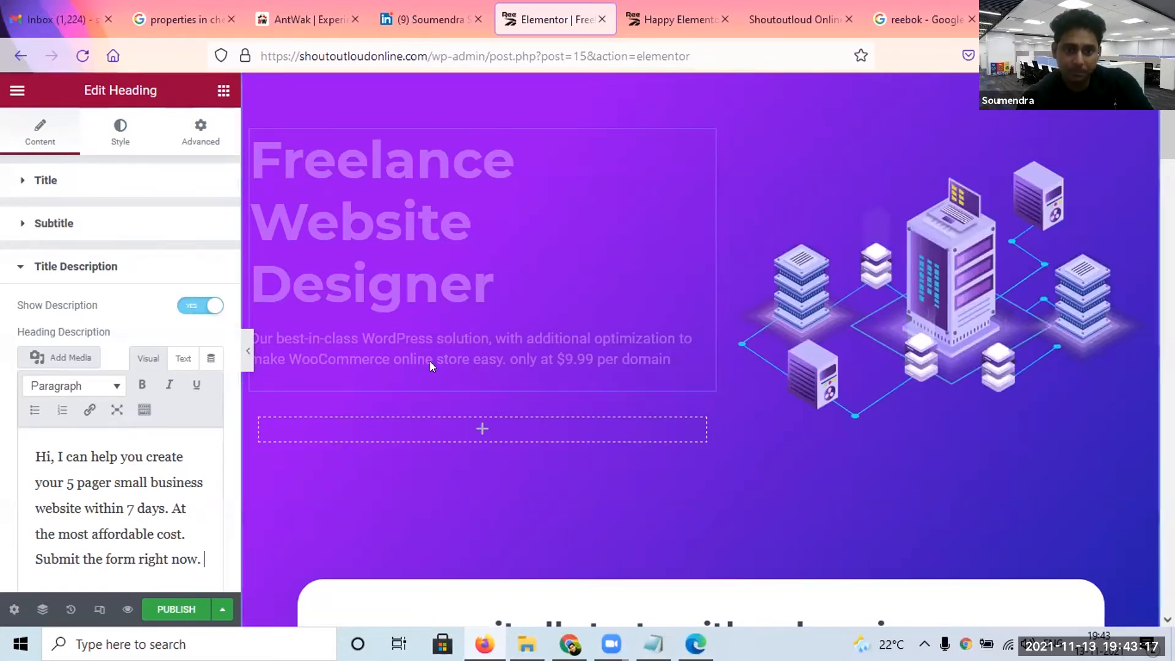
left_click(184, 606)
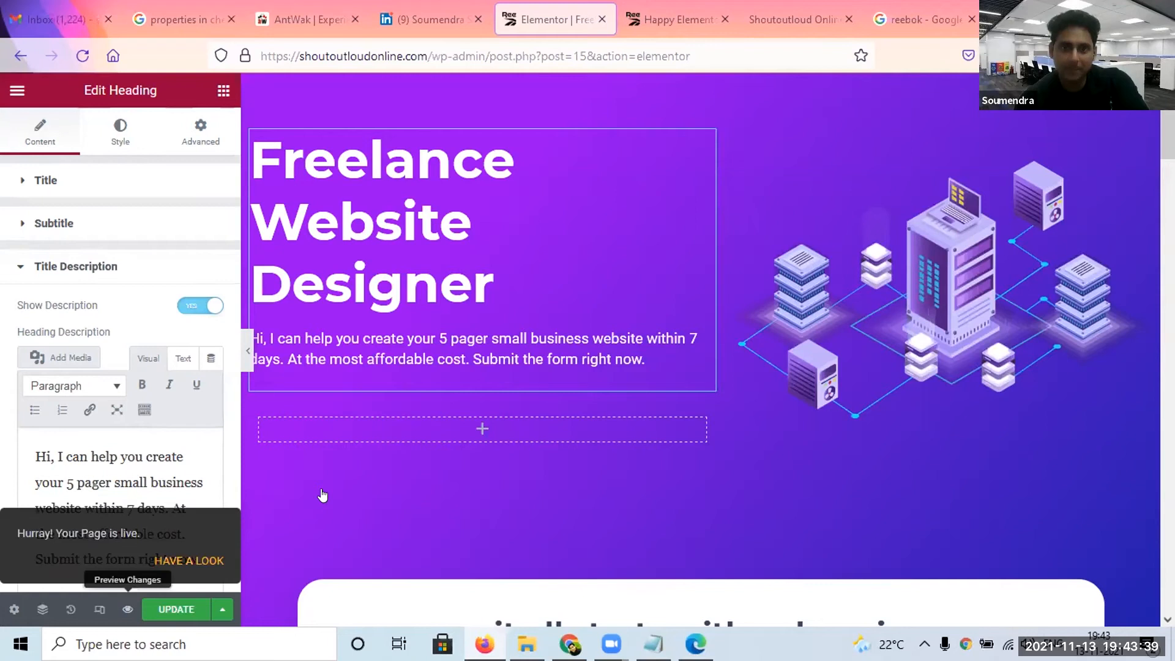
key("ctrl+s")
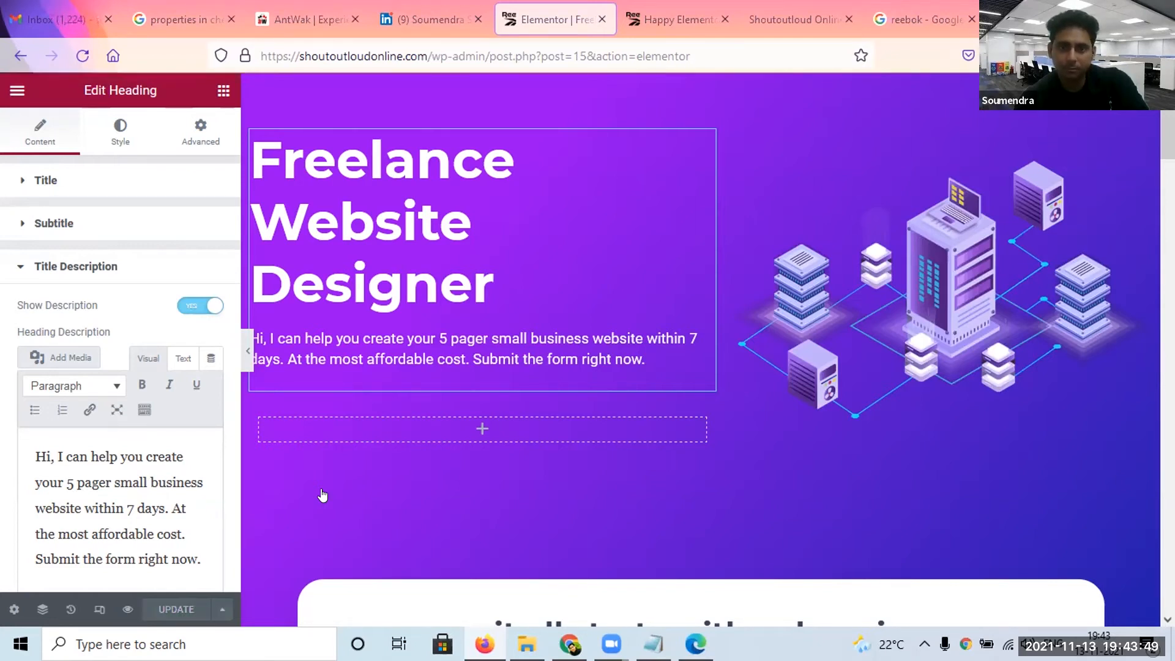
Preview the edited hero banner at full width with the editing panel temporarily collapsed.
left_click(246, 350)
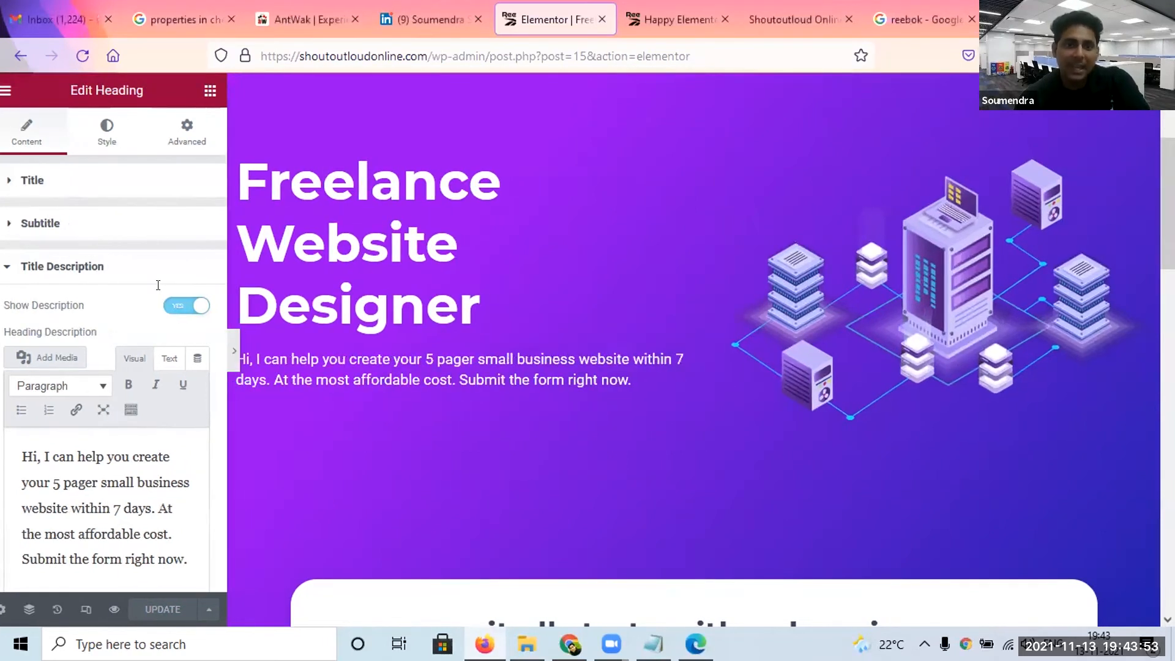
scroll(240, 492, "up", 1)
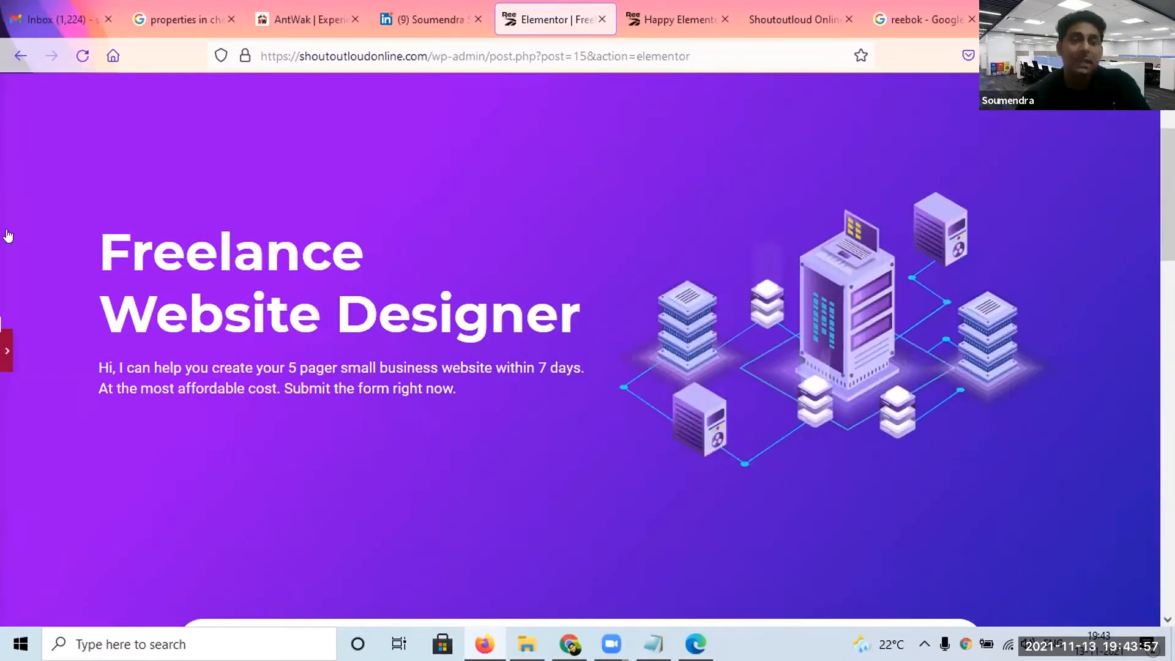
left_click(7, 350)
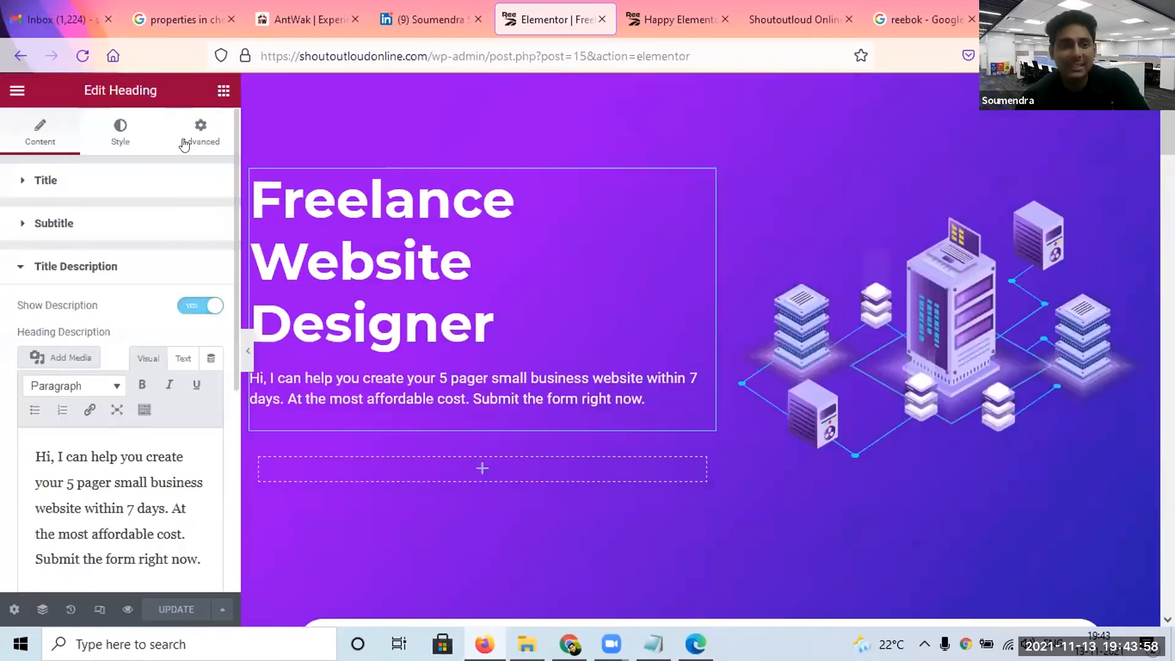
Try to add a Button widget below the hero description and run the requested Font Awesome 5 upgrade.
left_click(221, 91)
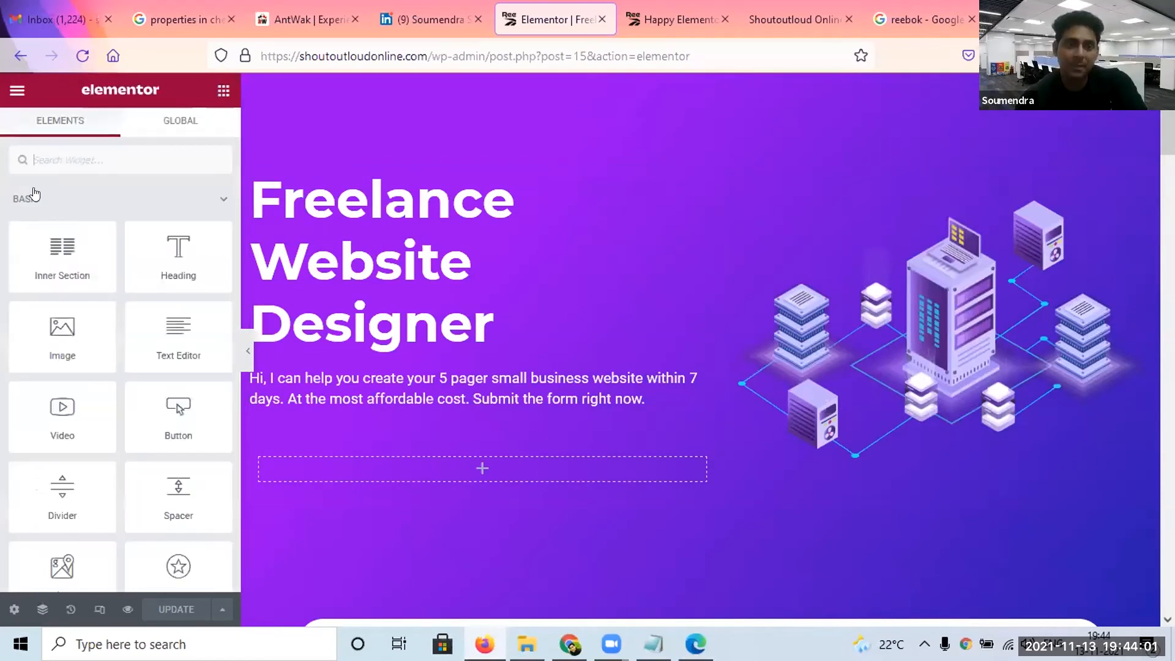
left_click_drag(177, 422, 359, 476)
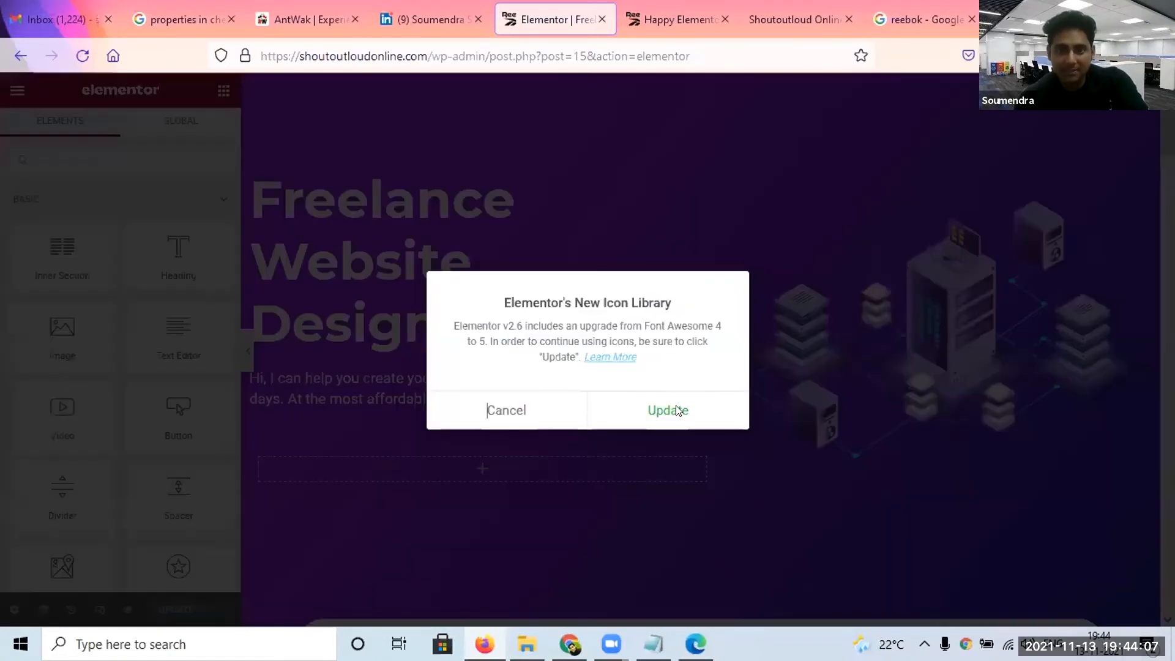
left_click(675, 405)
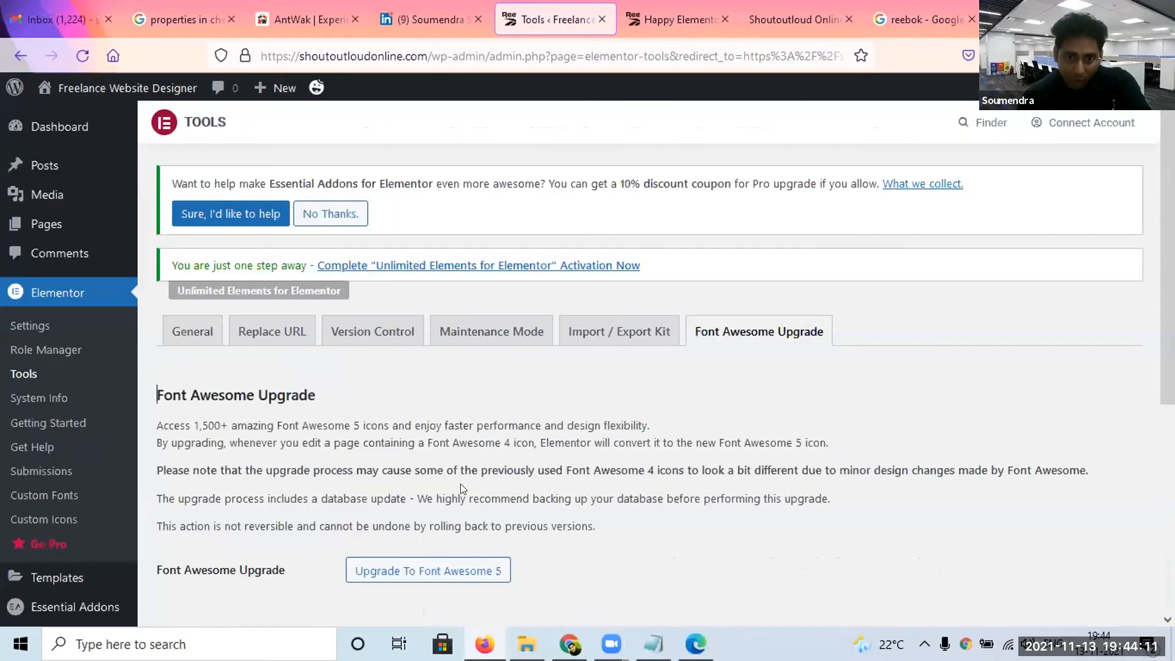
scroll(462, 488, "down", 1)
left_click(443, 511)
left_click(658, 411)
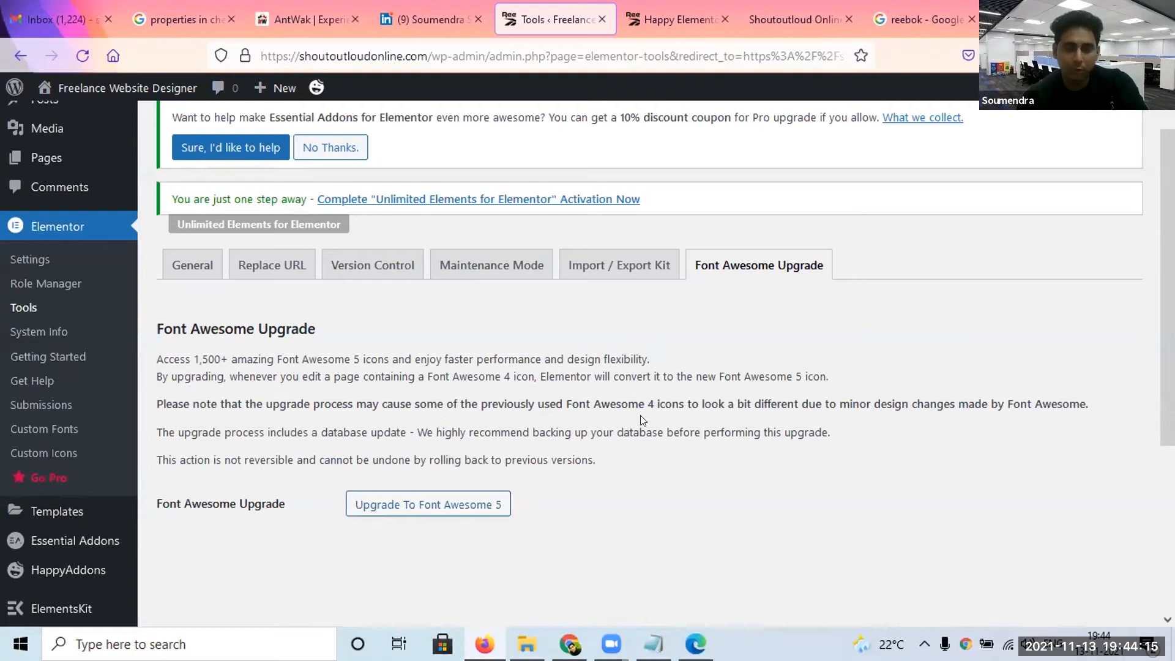
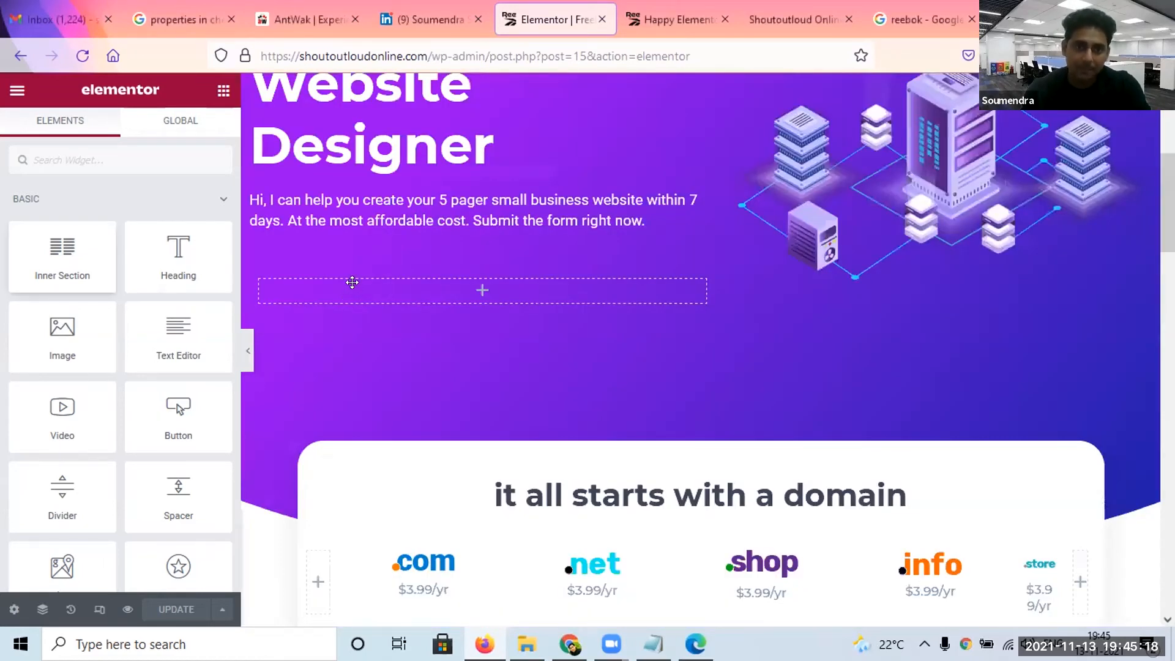
Place a Button widget below the hero description and clear its default link.
left_click_drag(260, 367, 378, 297)
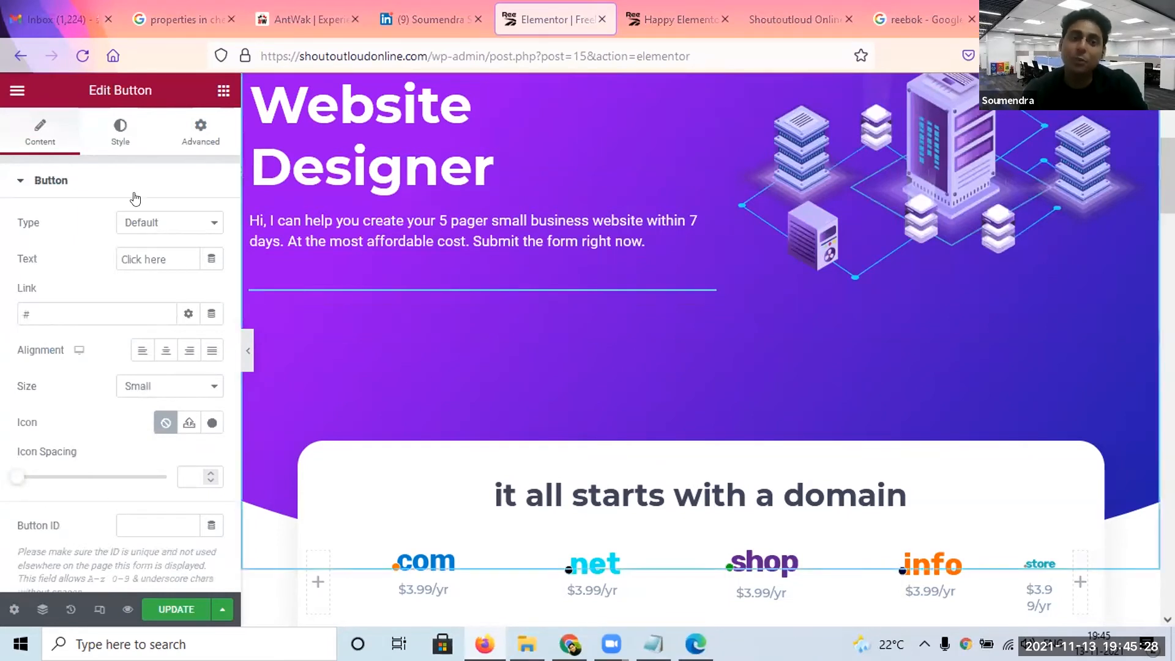
left_click(91, 304)
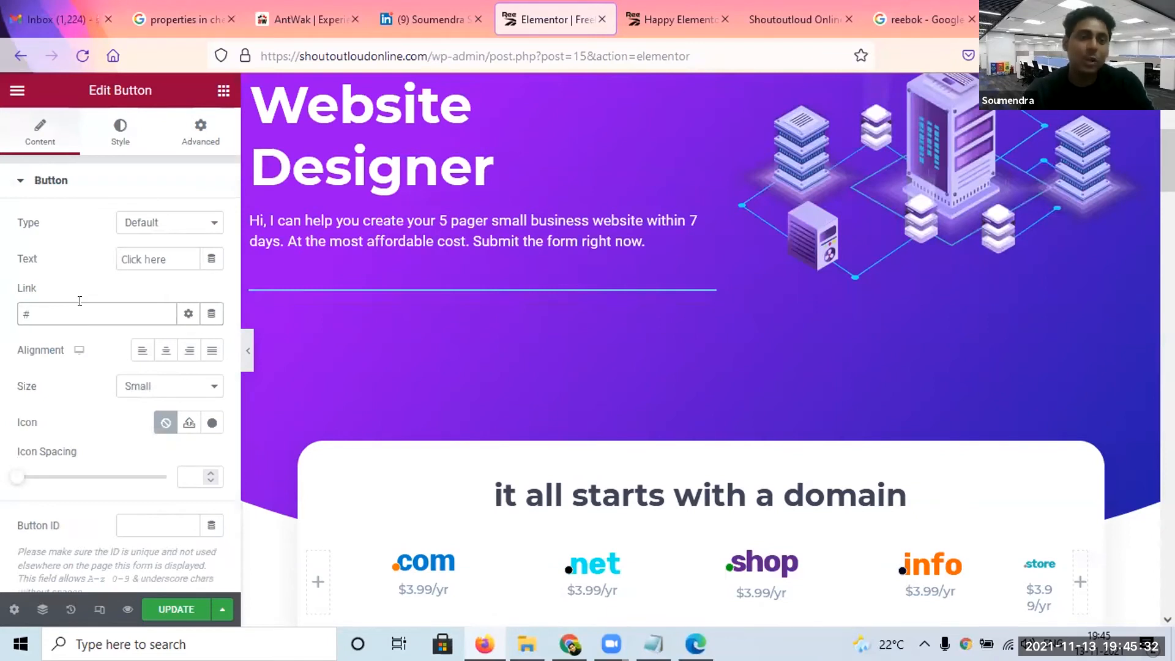
key("BackSpace")
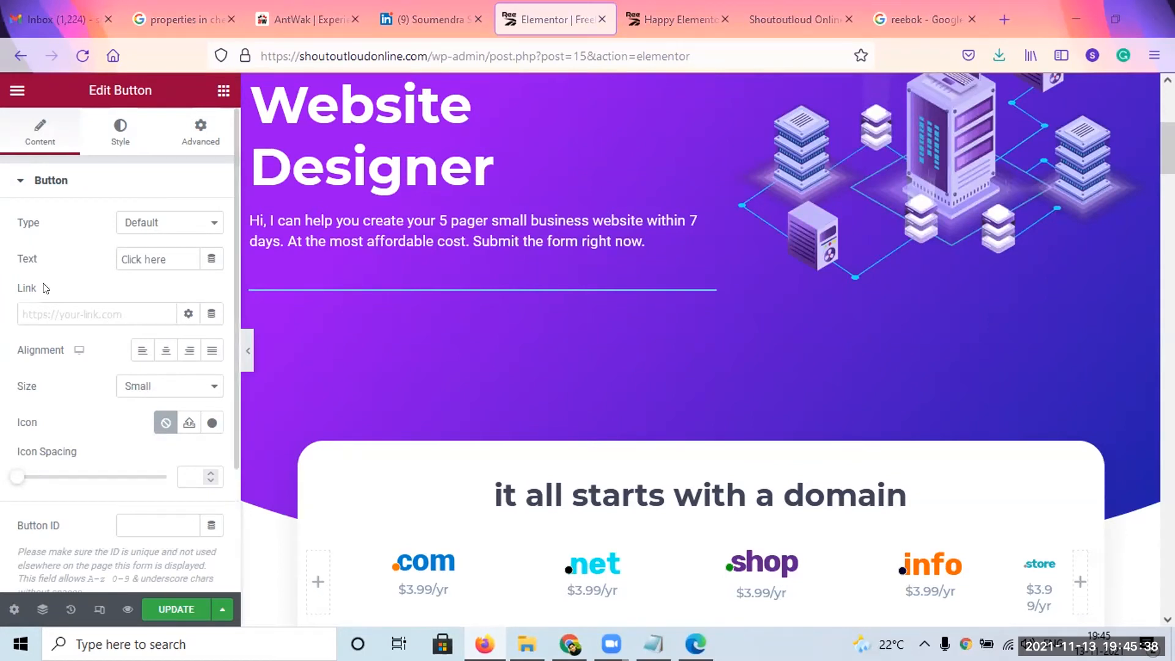
Enter "Submit Form" as the hero button's link.
scroll(287, 466, "up", 5)
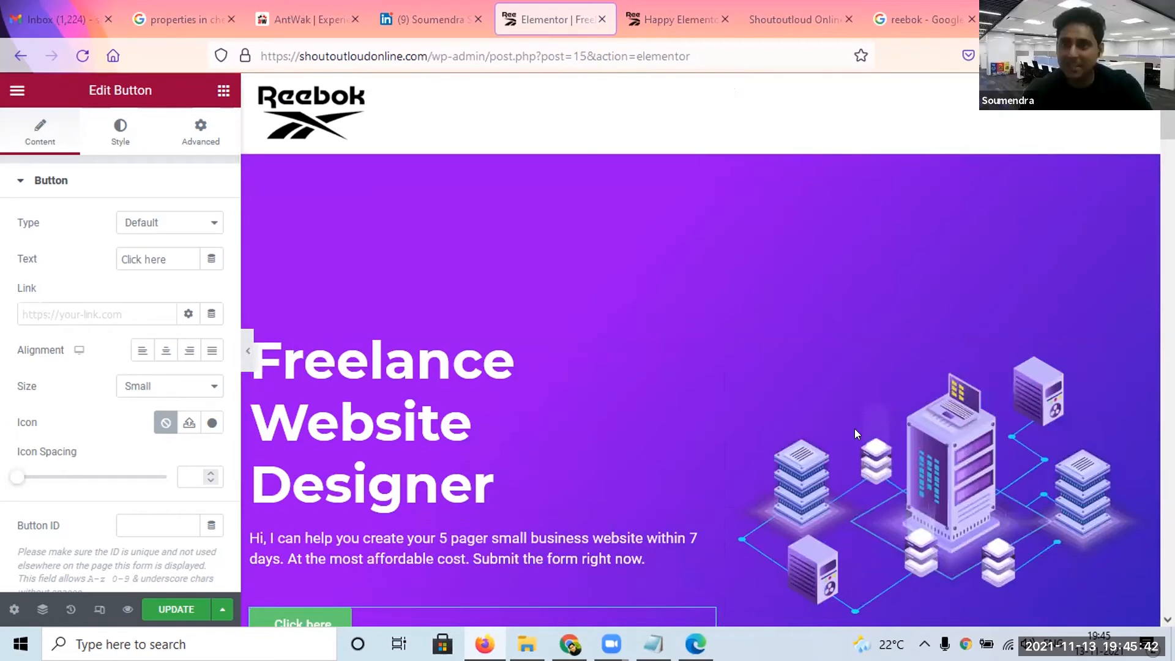
left_click(28, 311)
type("Sub")
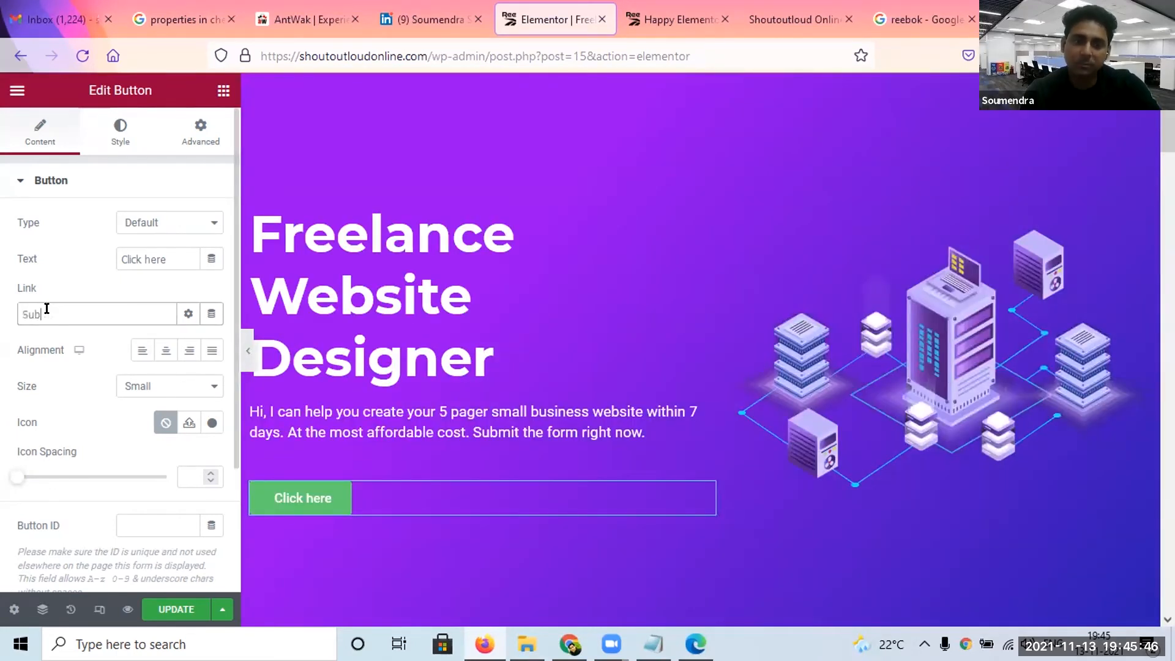
type("mit Form")
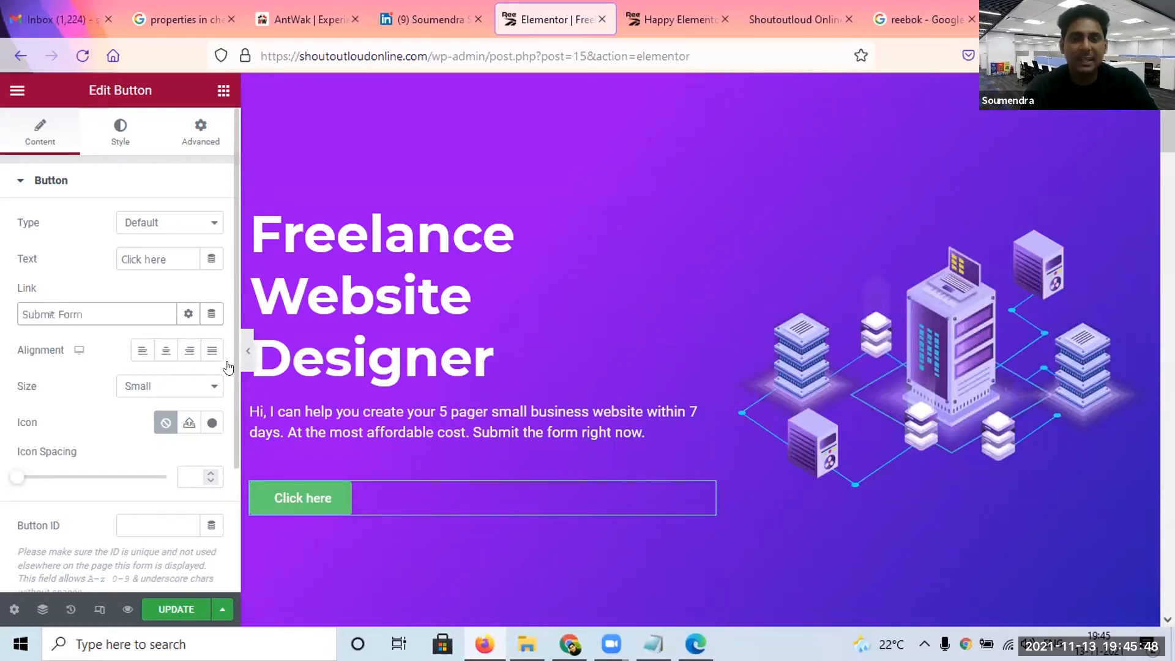
Set the hero button's normal background colour to the darker green #00B519.
left_click(121, 142)
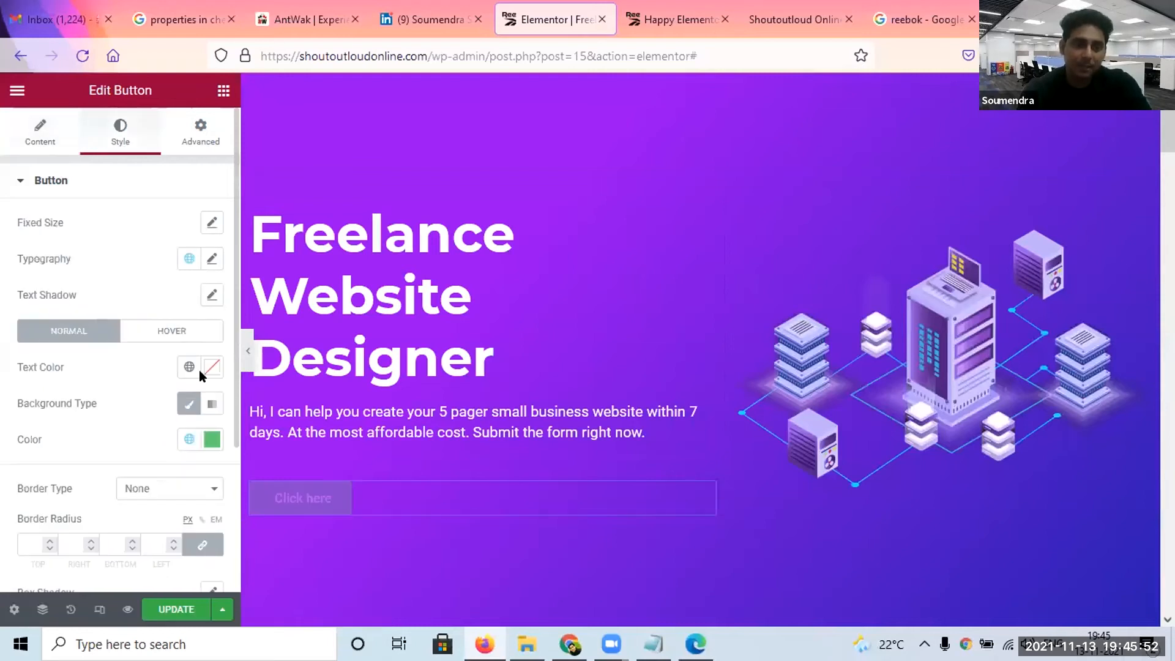
left_click(212, 440)
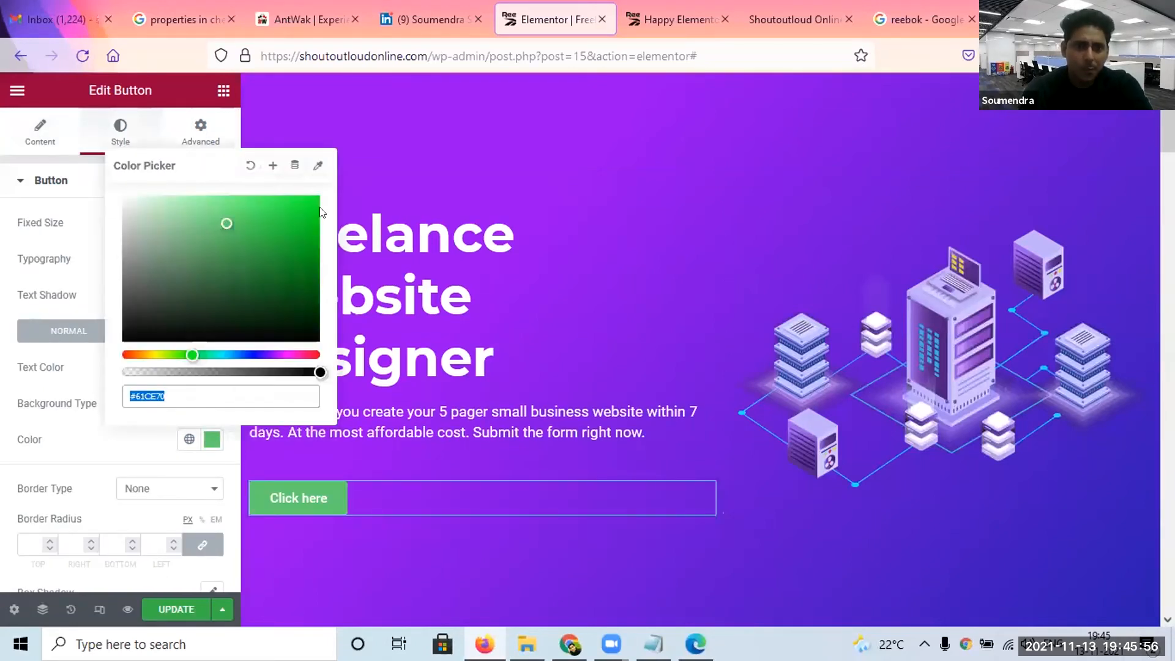
left_click(318, 210)
left_click_drag(300, 264, 327, 206)
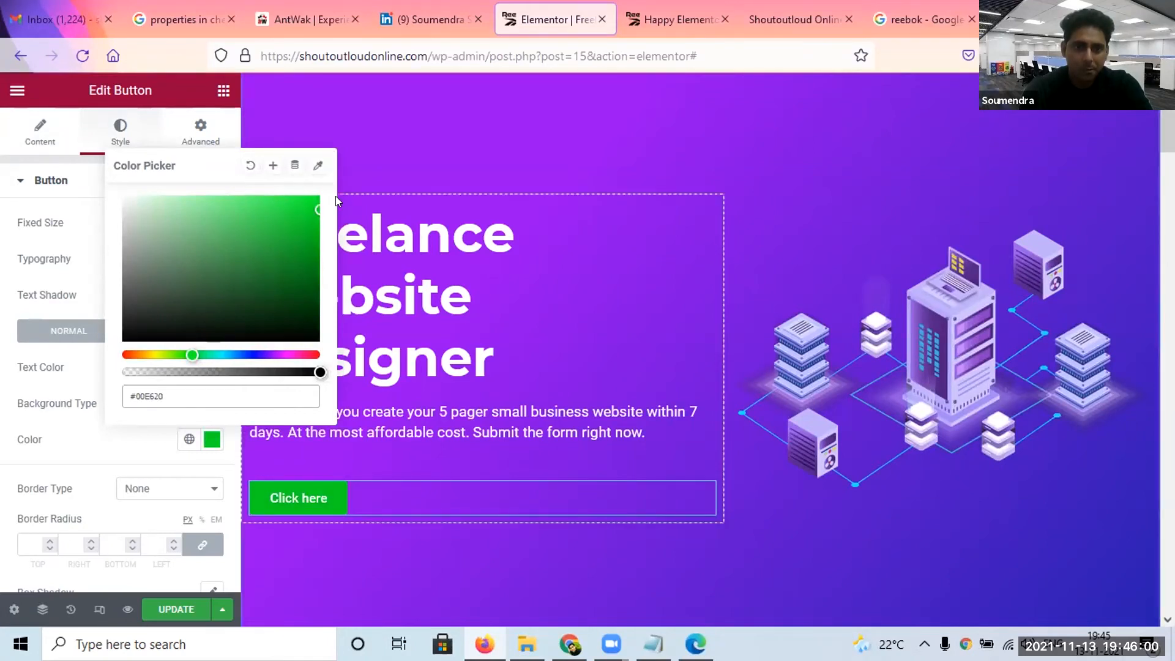
left_click(327, 236)
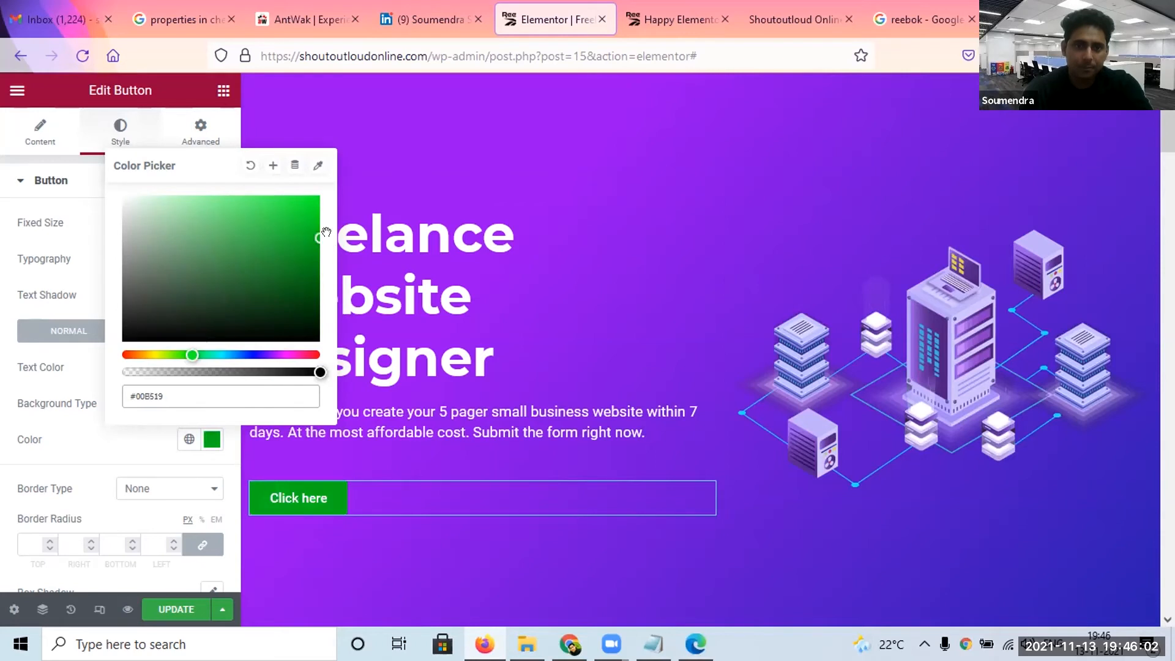
left_click(86, 225)
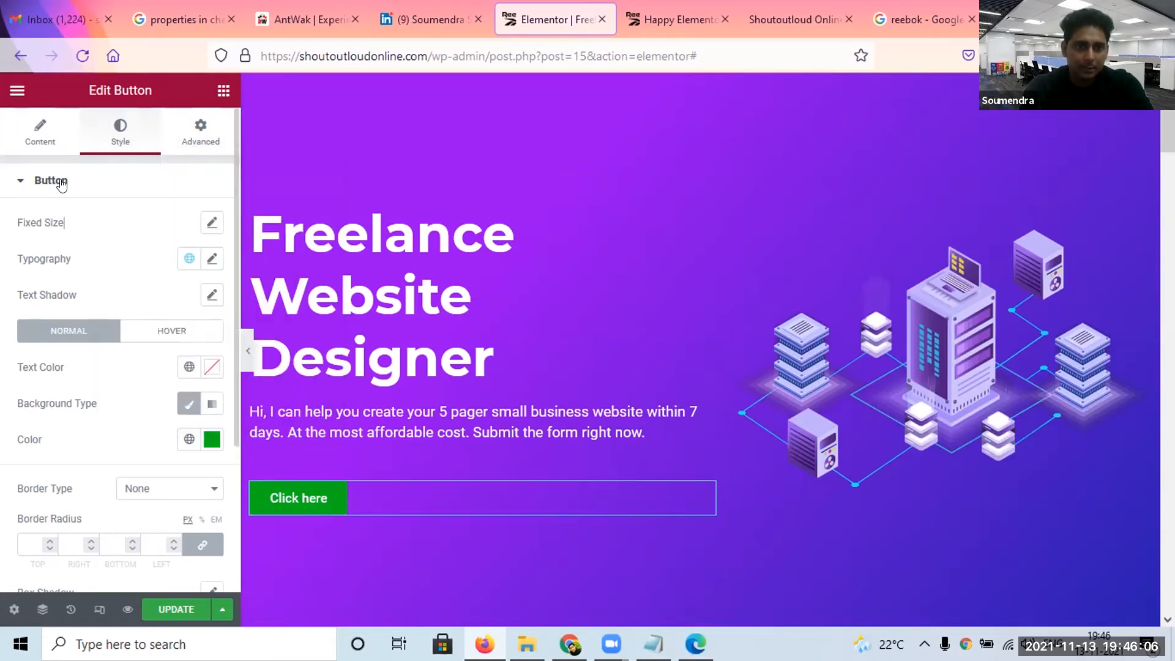
Clear the hero button's link, make "Submit Form" its text instead, and update the page.
left_click(36, 141)
left_click(122, 314)
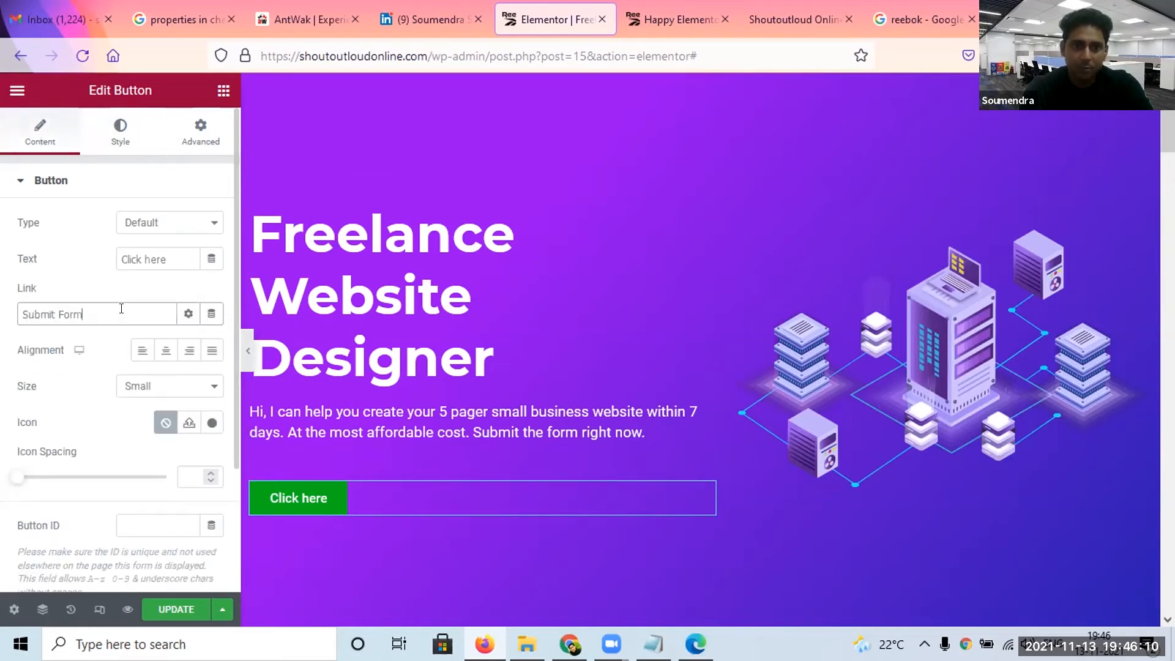
key("BackSpace")
key("BackSpace")
key("BackSpace")
key("BackSpace")
key("BackSpace")
key("BackSpace")
key("BackSpace")
key("BackSpace")
key("BackSpace")
key("BackSpace")
key("BackSpace")
left_click(185, 253)
left_click_drag(185, 253, 77, 257)
type("Submit Form")
left_click(77, 306)
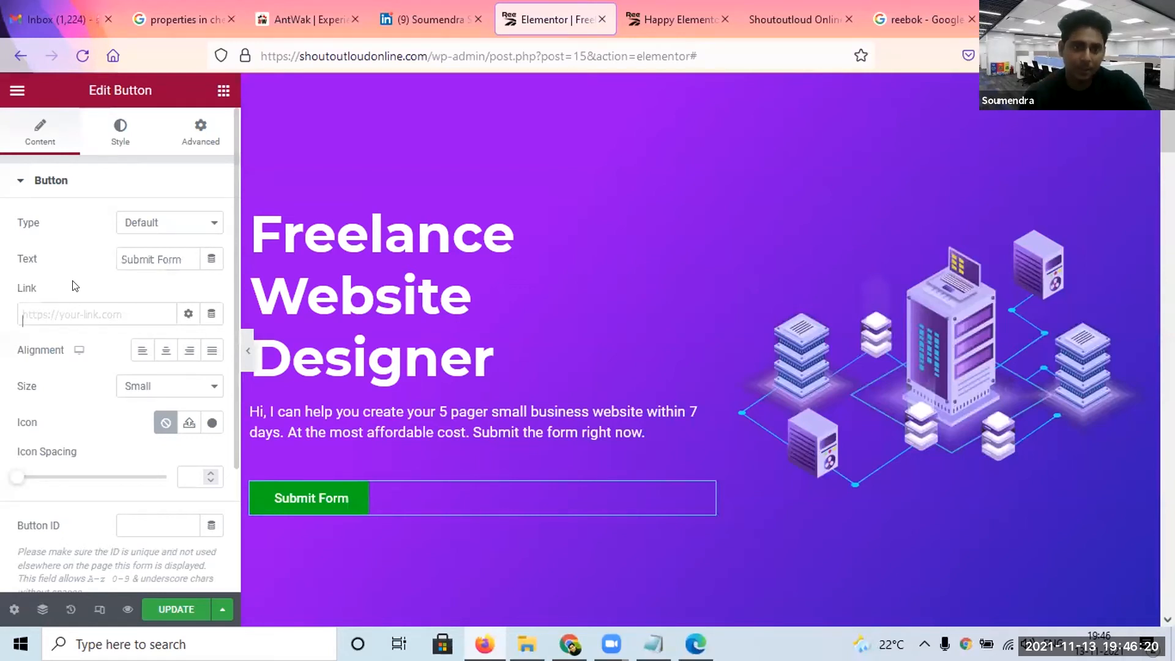
left_click(176, 610)
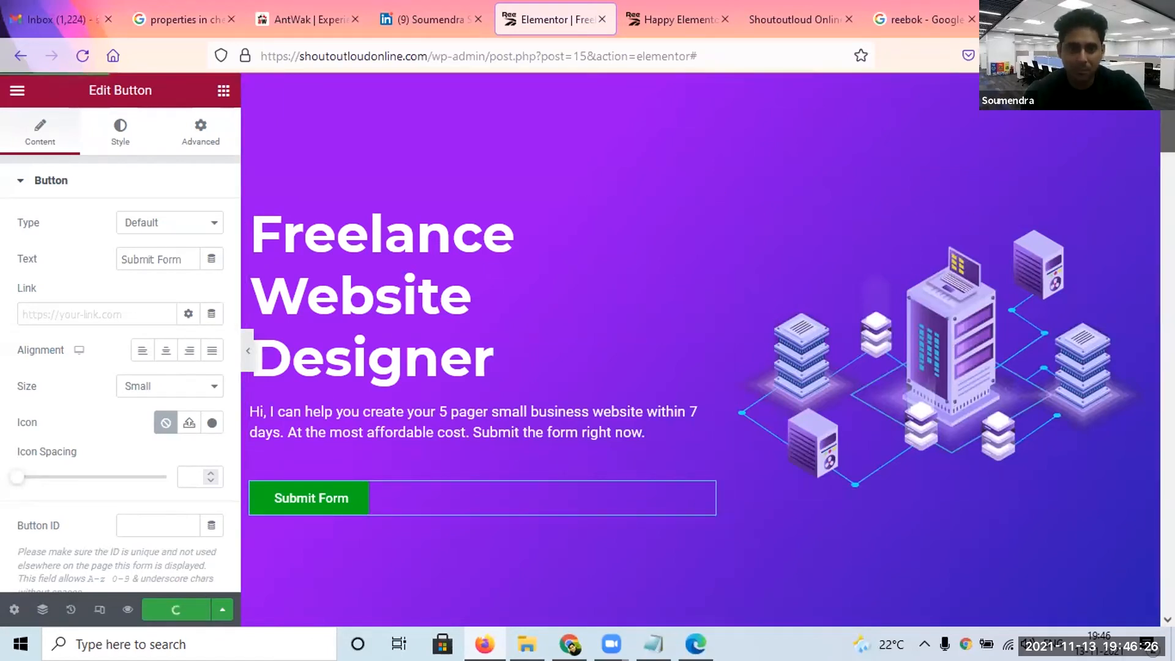
Change the heading title above the domain extensions to "I can create Website for all domain extensions".
scroll(590, 286, "down", 7)
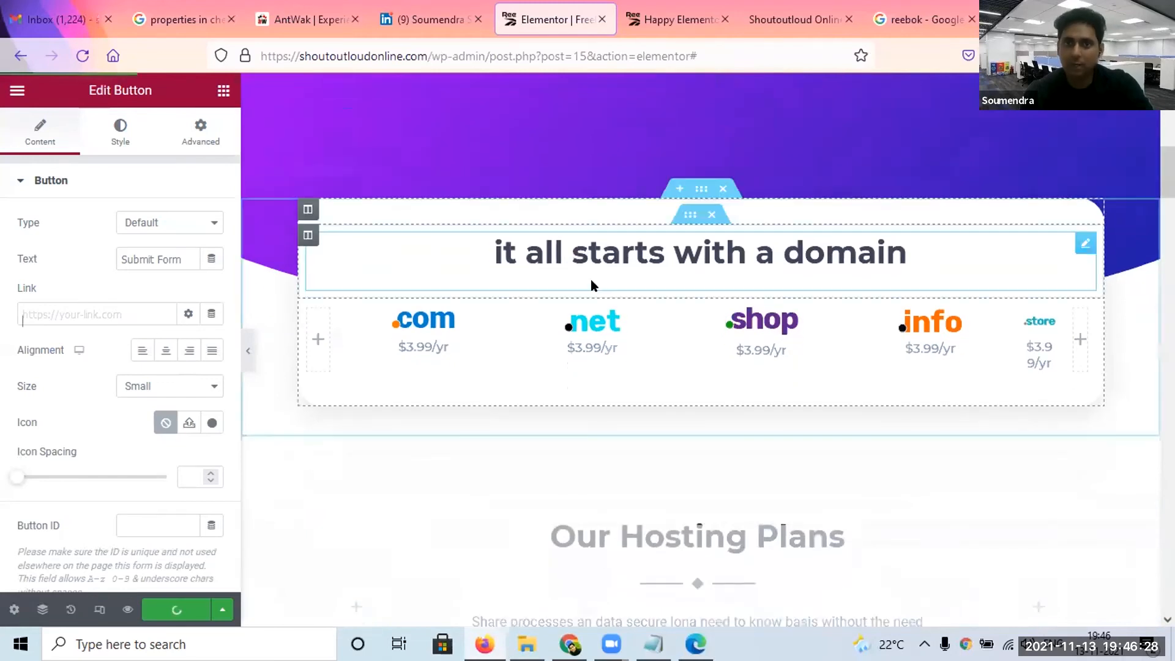
left_click(592, 256)
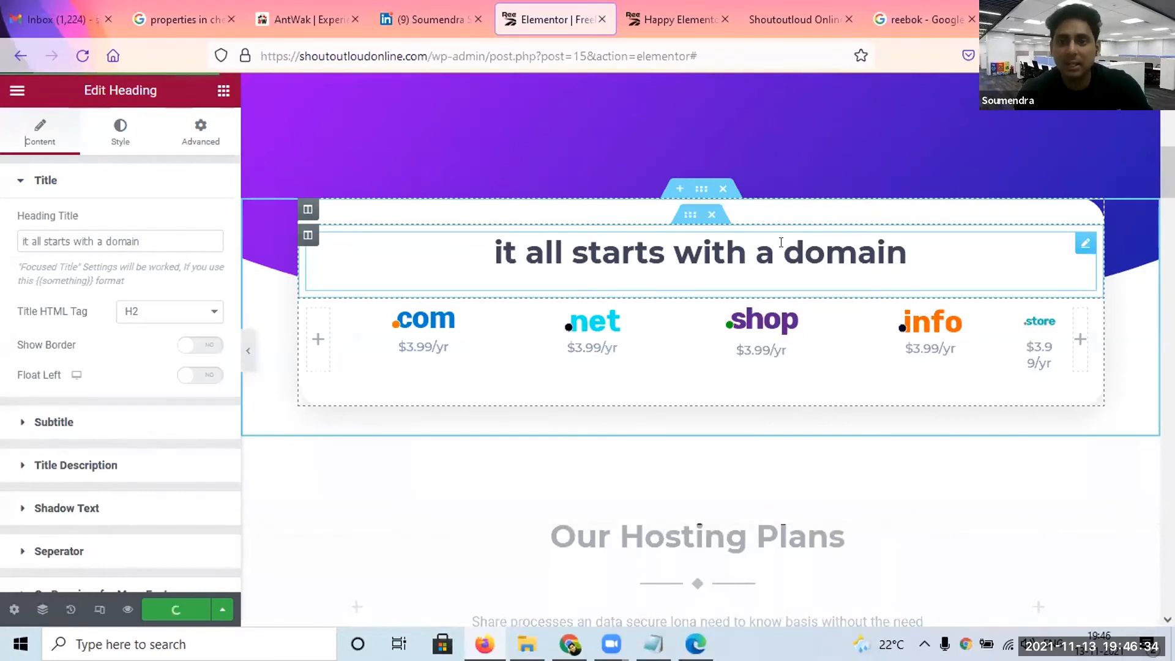
left_click_drag(135, 241, 6, 240)
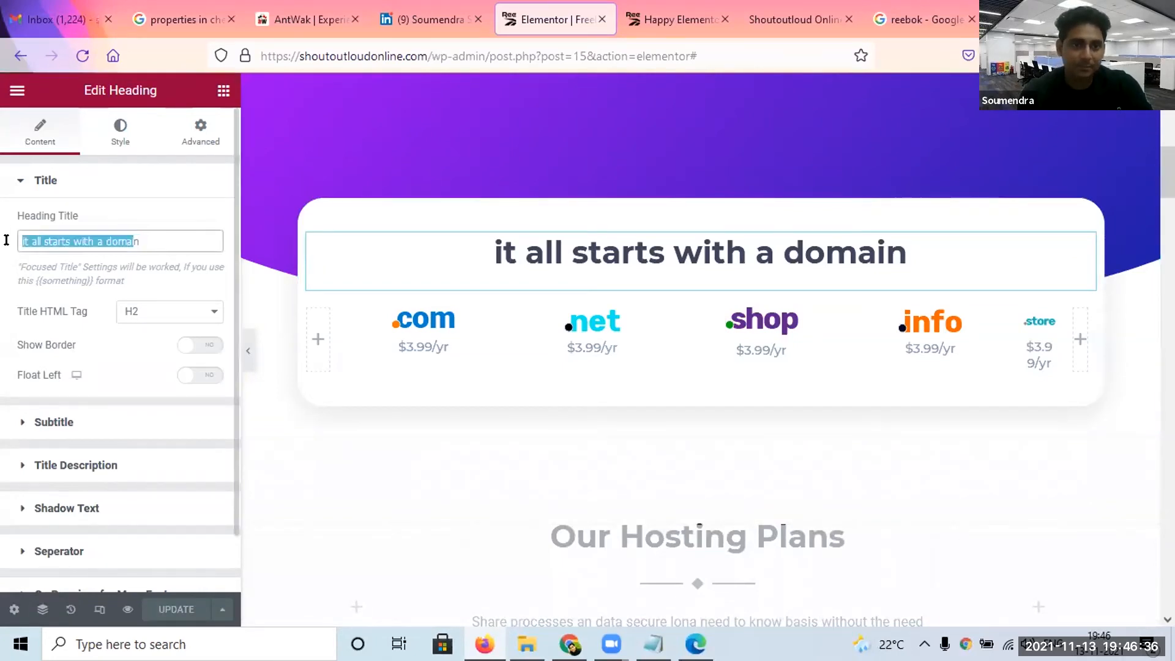
type("OI")
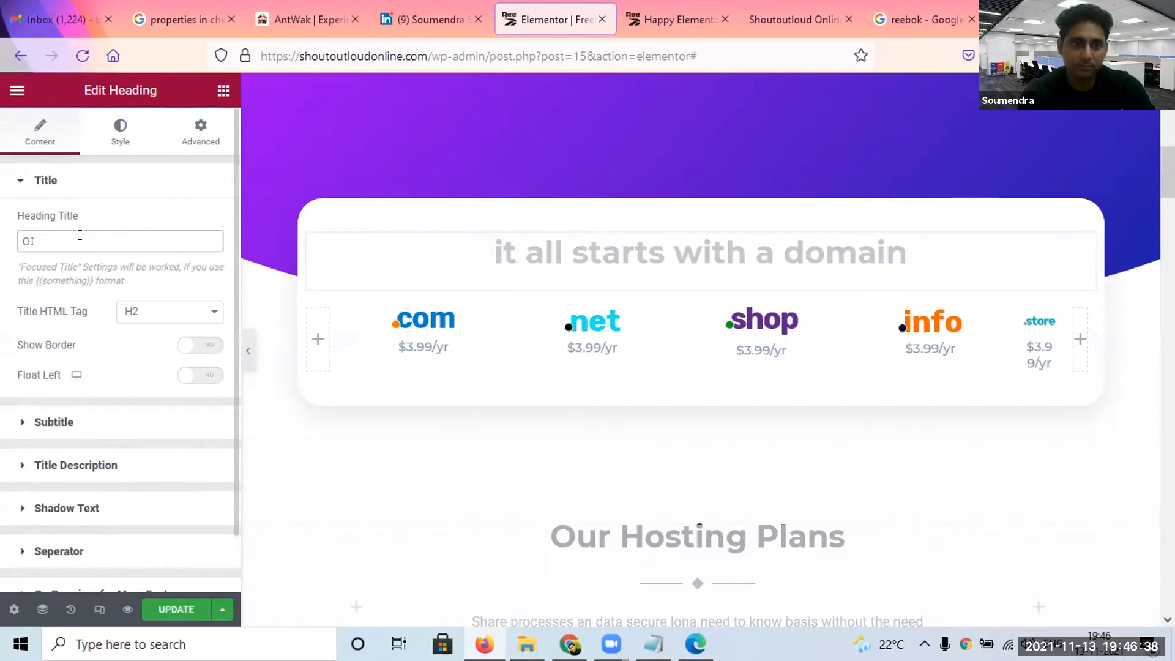
key("BackSpace")
type("I can cre")
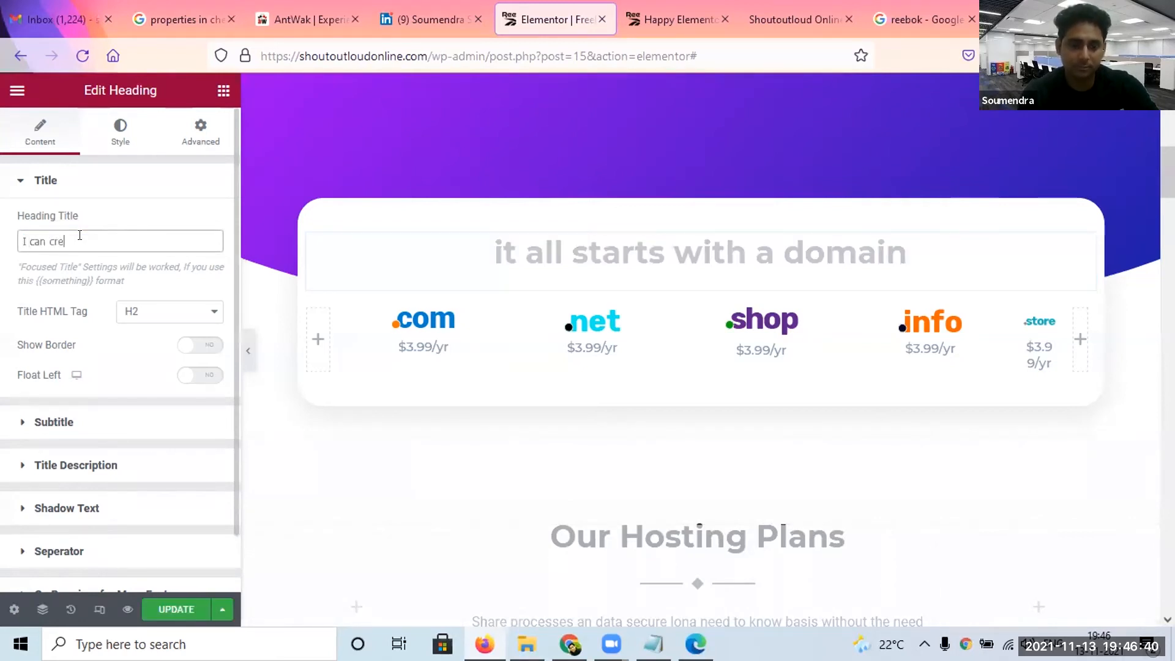
type("ate Website for all domain extensions")
left_click(173, 199)
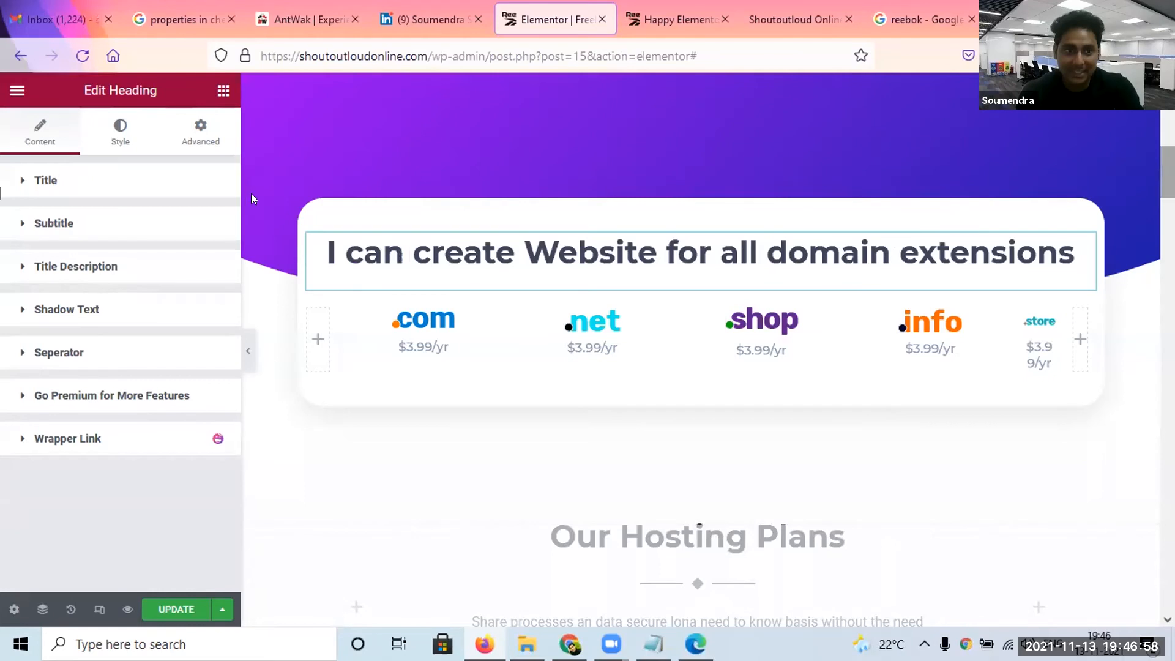
Try a text shadow on the domain section's heading title, then reset it.
left_click(110, 129)
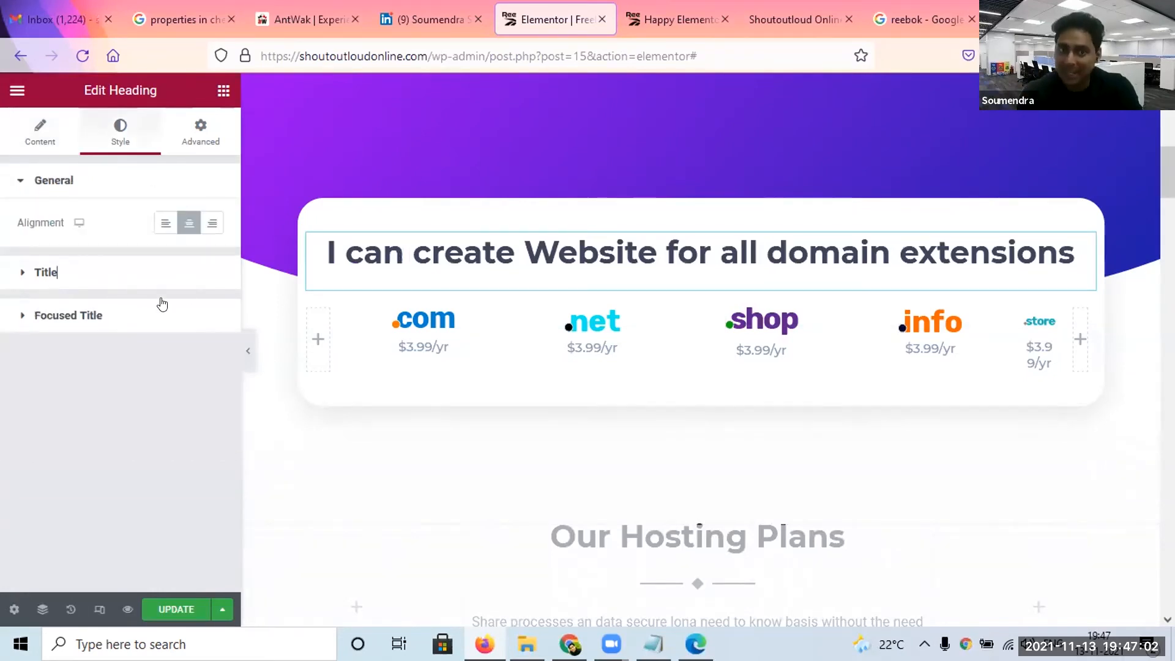
left_click(116, 272)
left_click(207, 308)
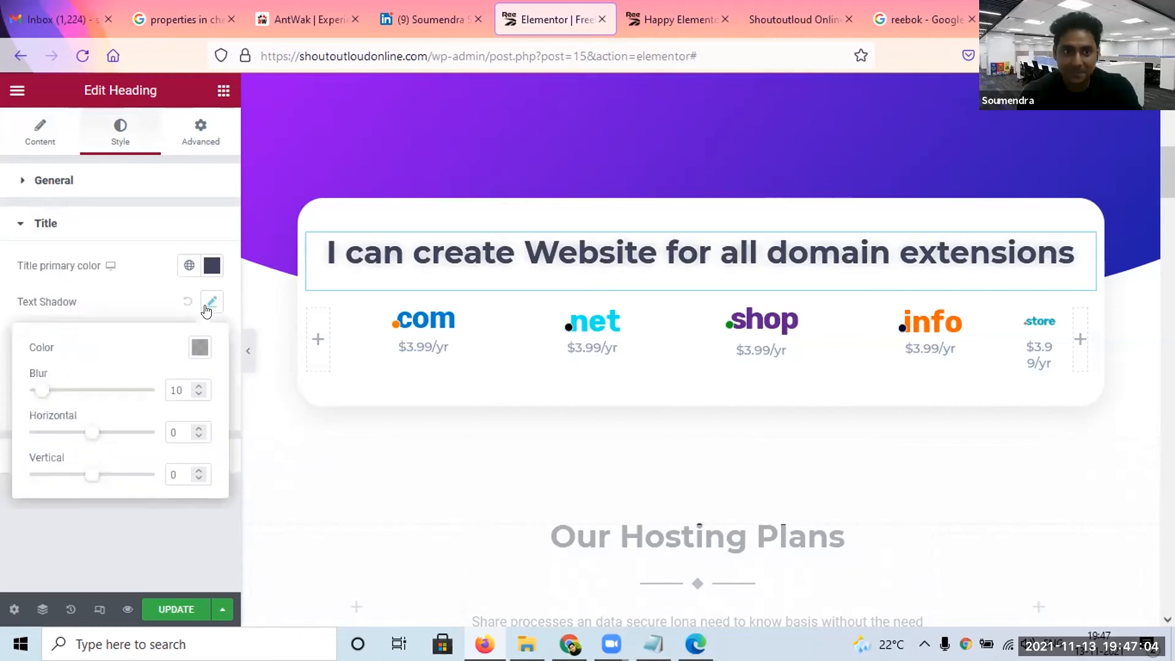
left_click(160, 290)
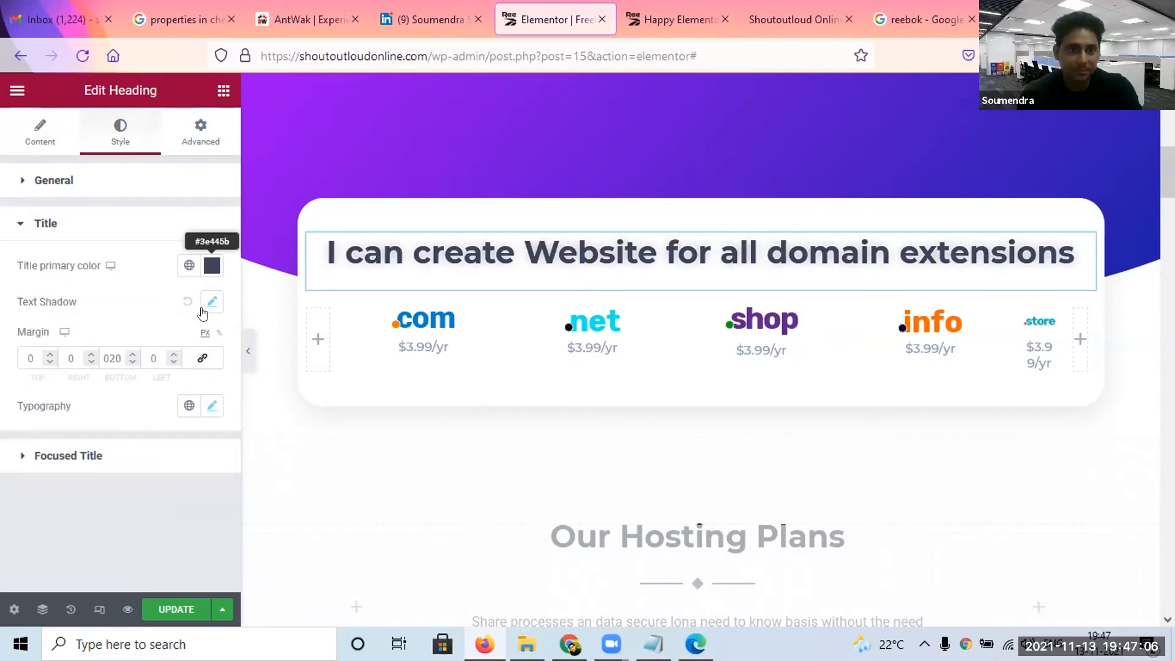
left_click(208, 308)
left_click(200, 347)
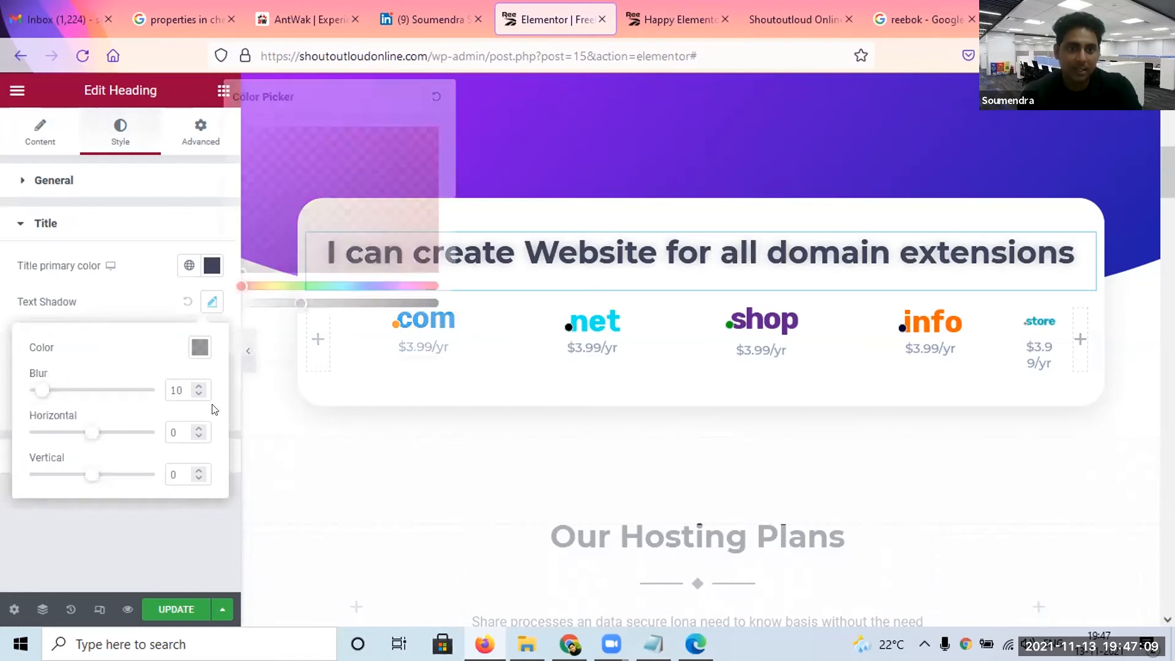
left_click(188, 311)
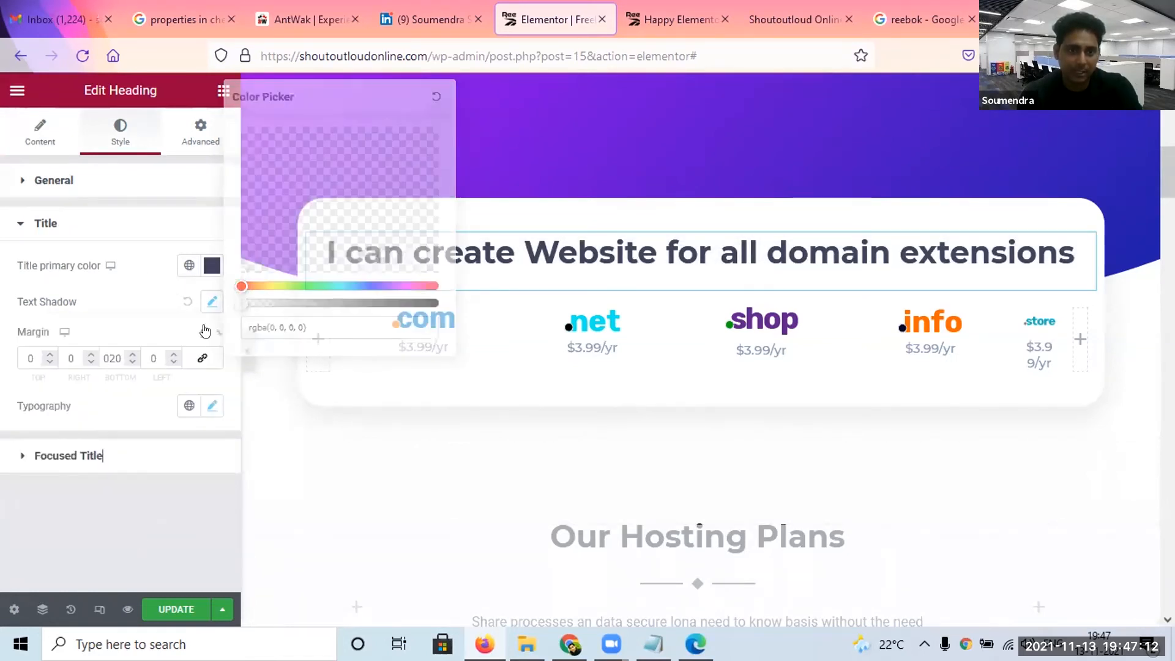
Reduce the font size of the domain section's heading title to 35 px.
left_click(212, 407)
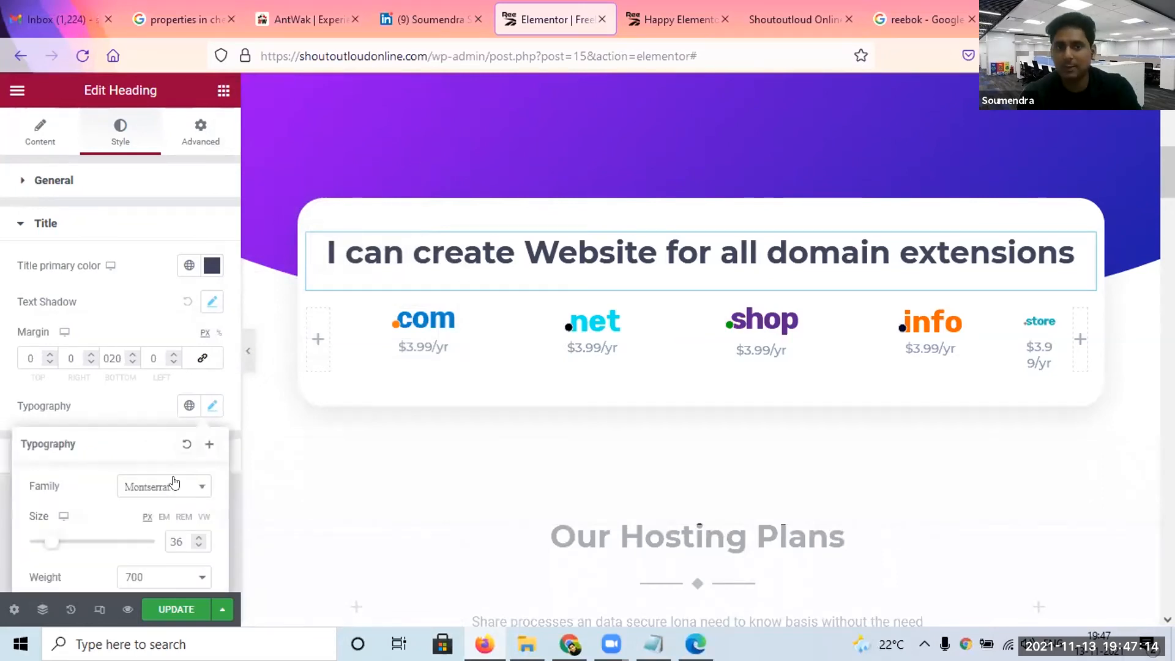
left_click_drag(51, 543, 45, 543)
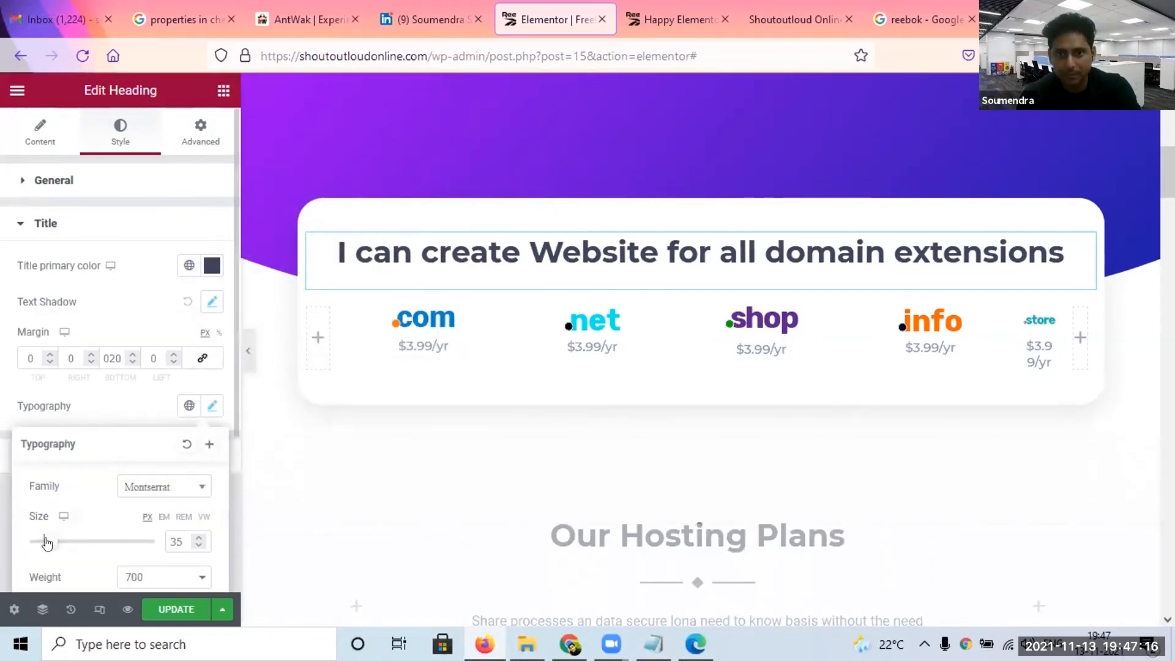
Delete the "Our Hosting Plans" heading section below the domain extensions.
left_click(1, 505)
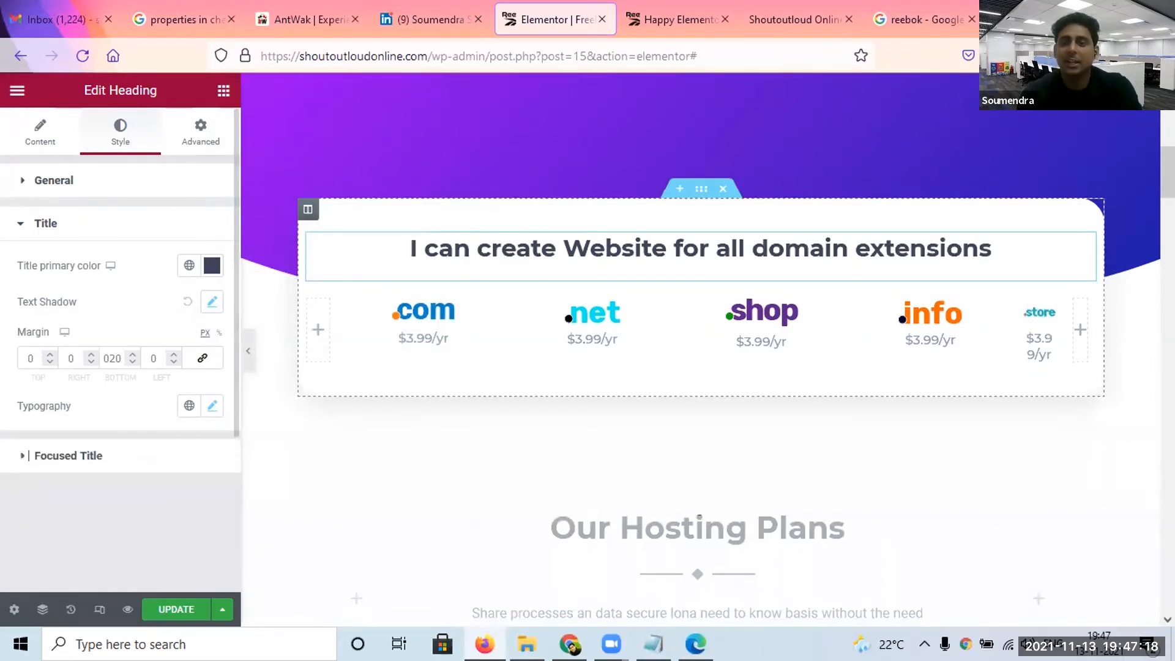
scroll(816, 226, "down", 5)
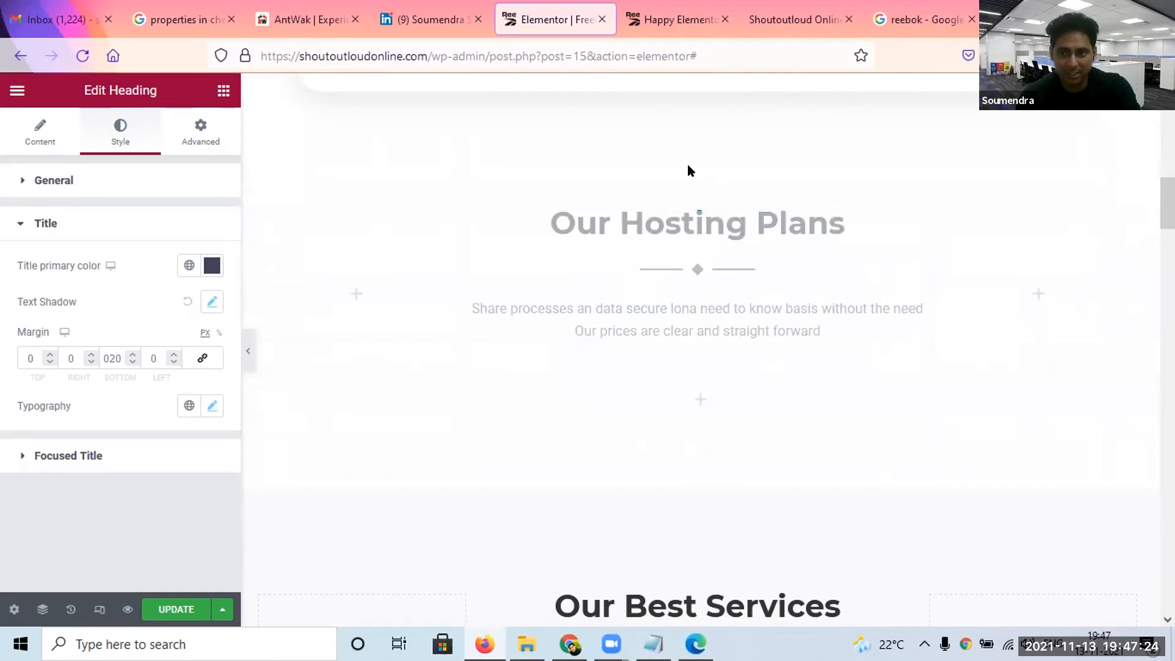
scroll(688, 164, "up", 2)
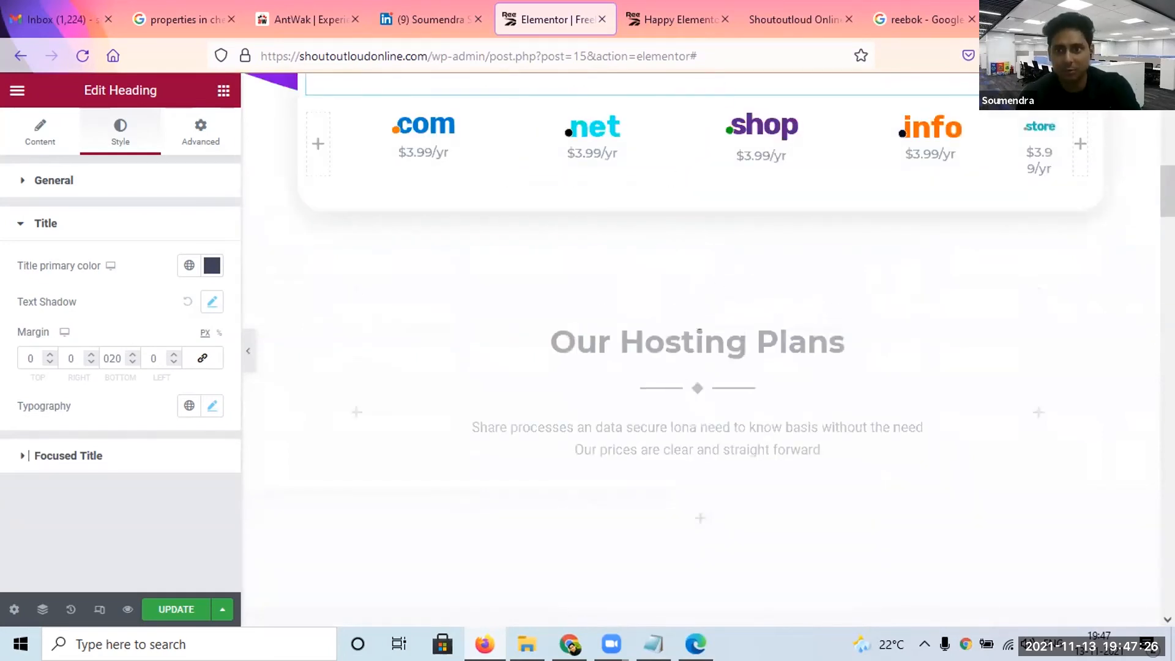
scroll(968, 306, "up", 1)
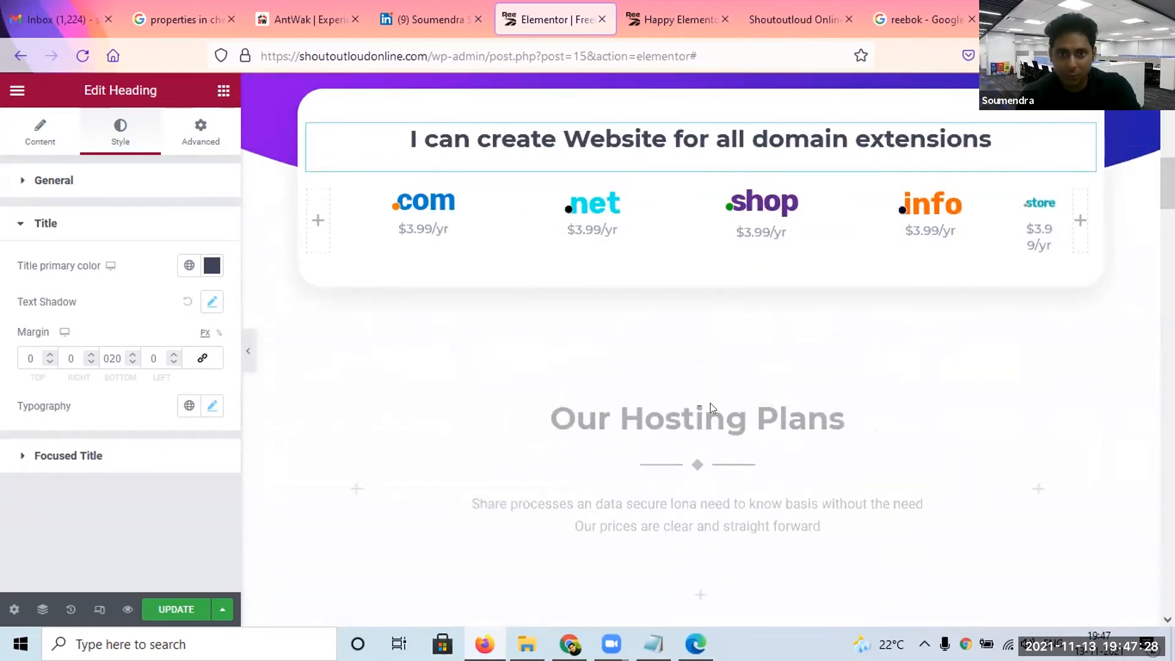
right_click(761, 437)
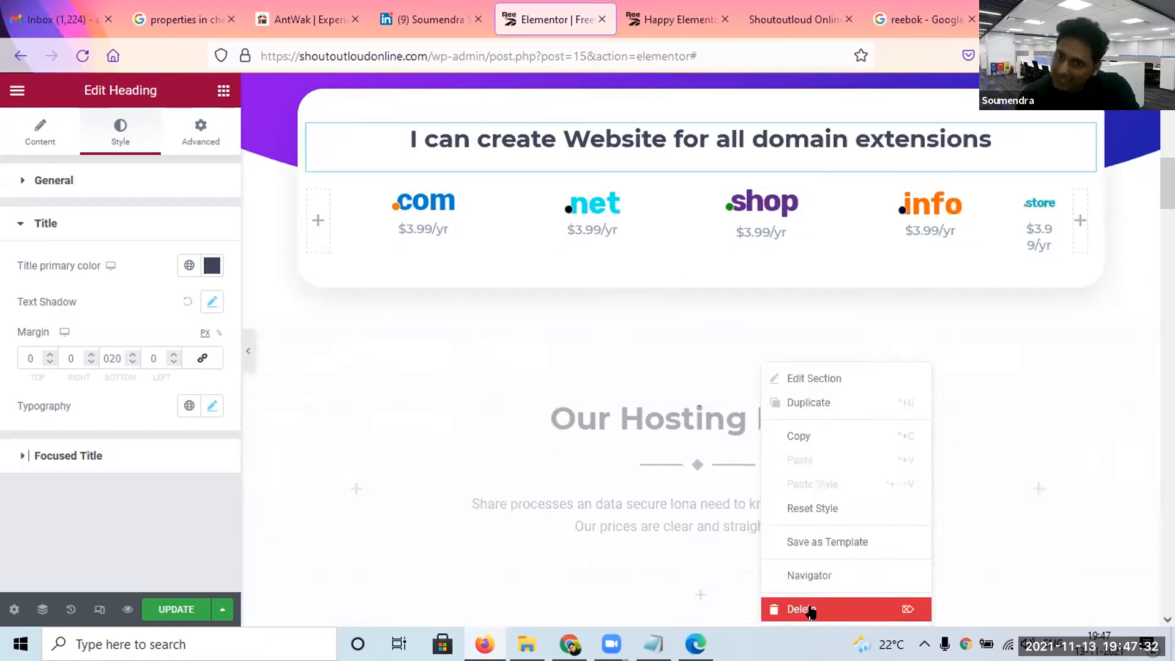
left_click(809, 609)
Delete the empty section above the "Our Best Services" heading.
left_click_drag(1168, 202, 1167, 229)
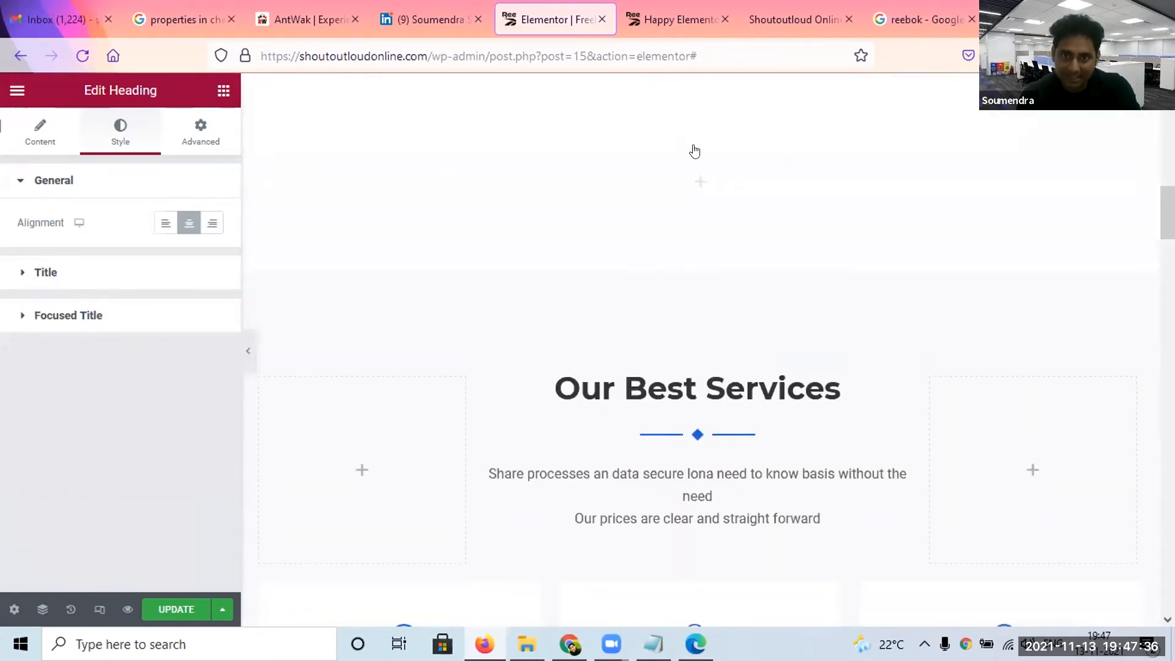
right_click(733, 190)
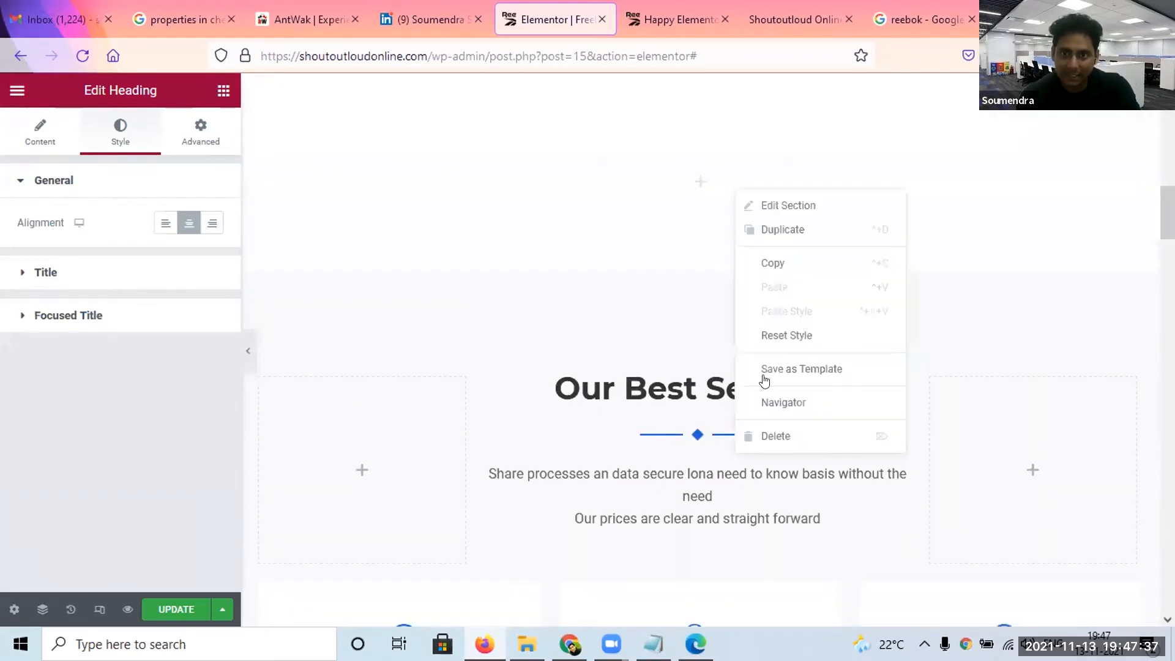
left_click(779, 437)
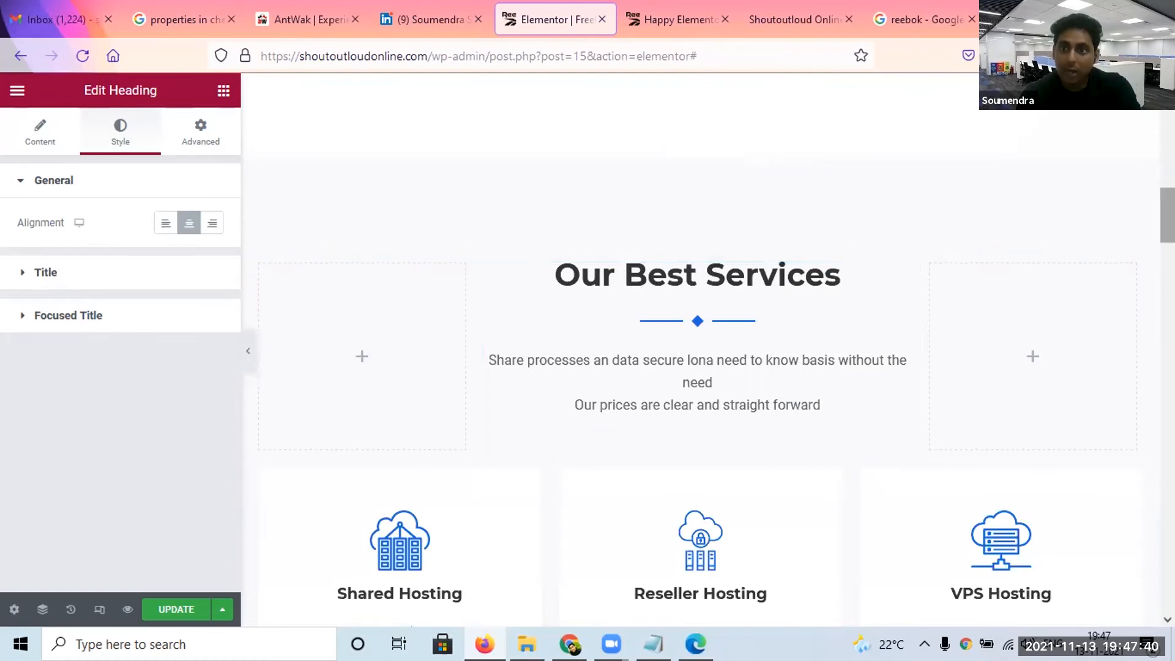
Change the title of the Shared Hosting icon box to "eCommerce Website".
scroll(730, 280, "up", 5)
scroll(730, 281, "down", 6)
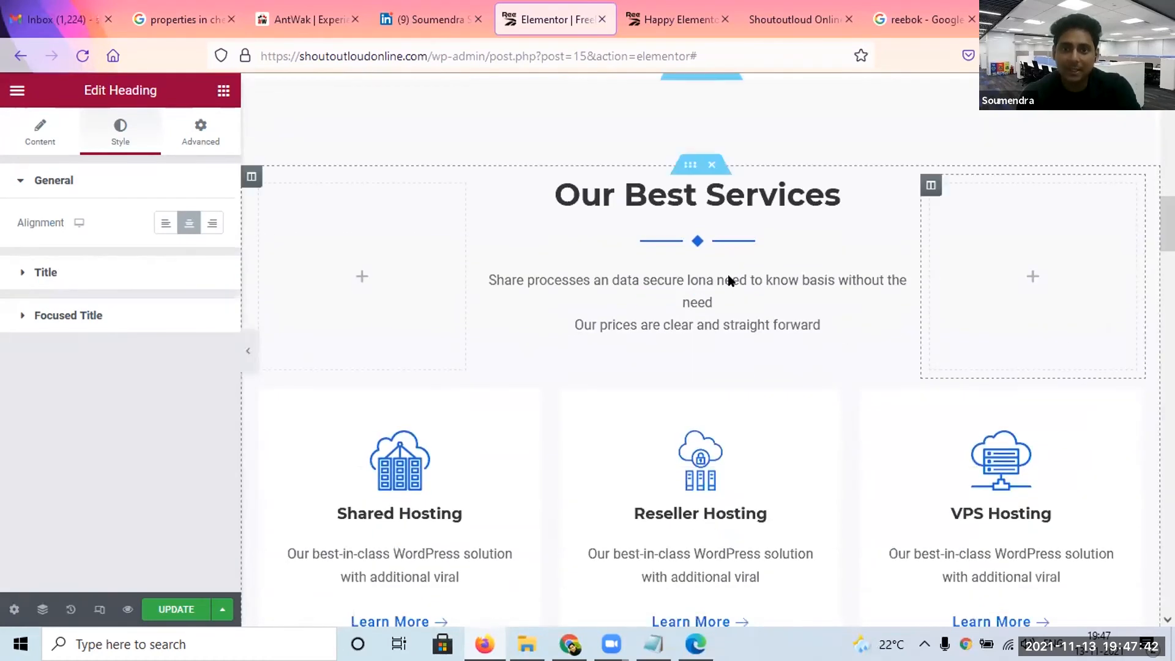
scroll(463, 273, "down", 3)
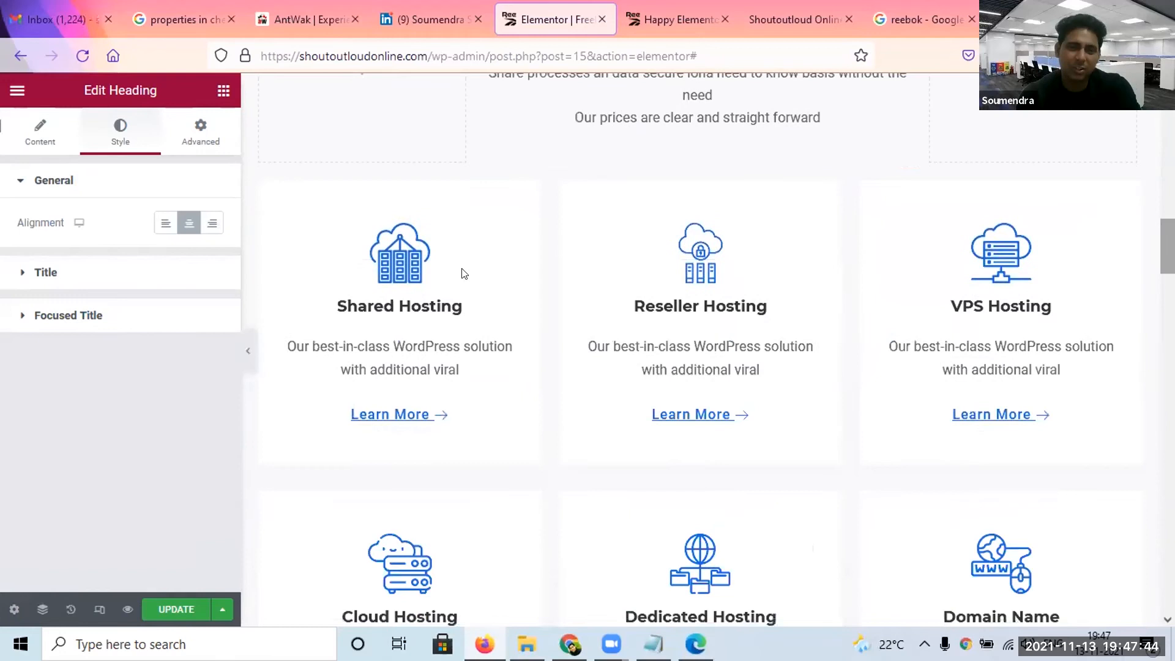
left_click(463, 274)
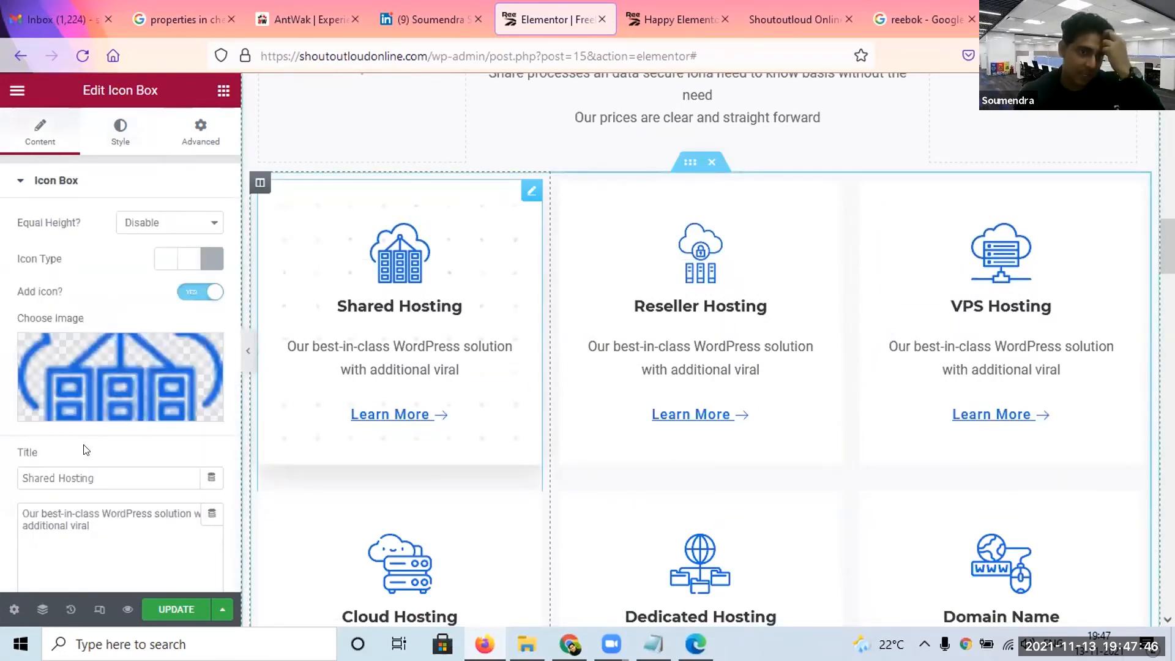
left_click_drag(97, 478, 1, 466)
type("eComme")
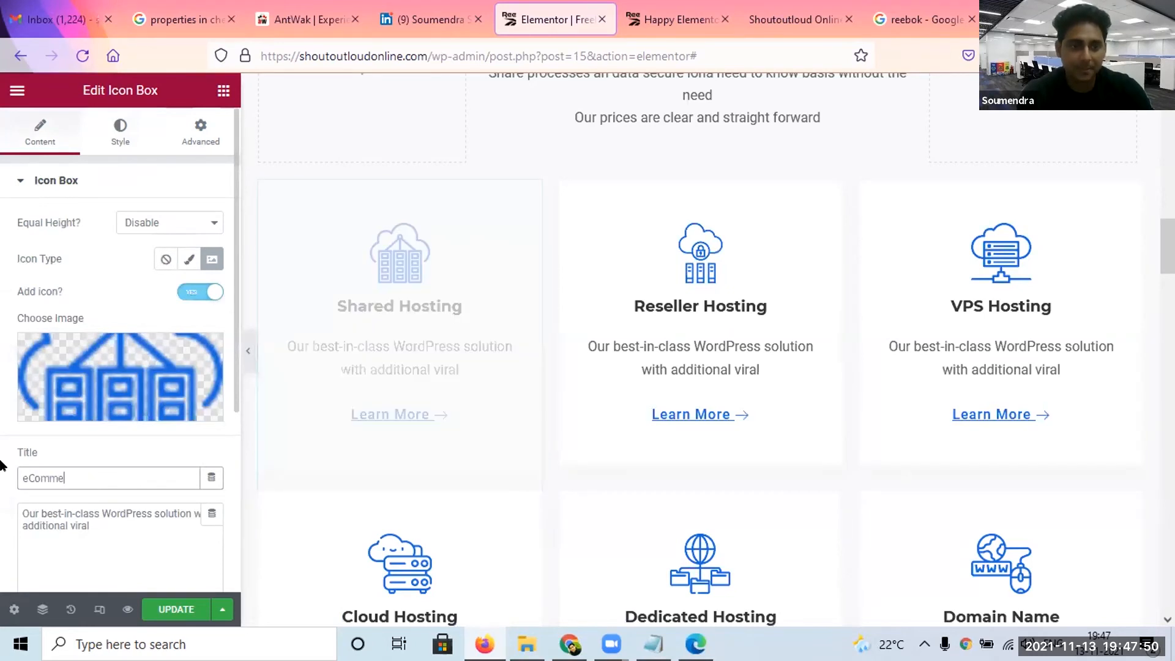
type("rce Website")
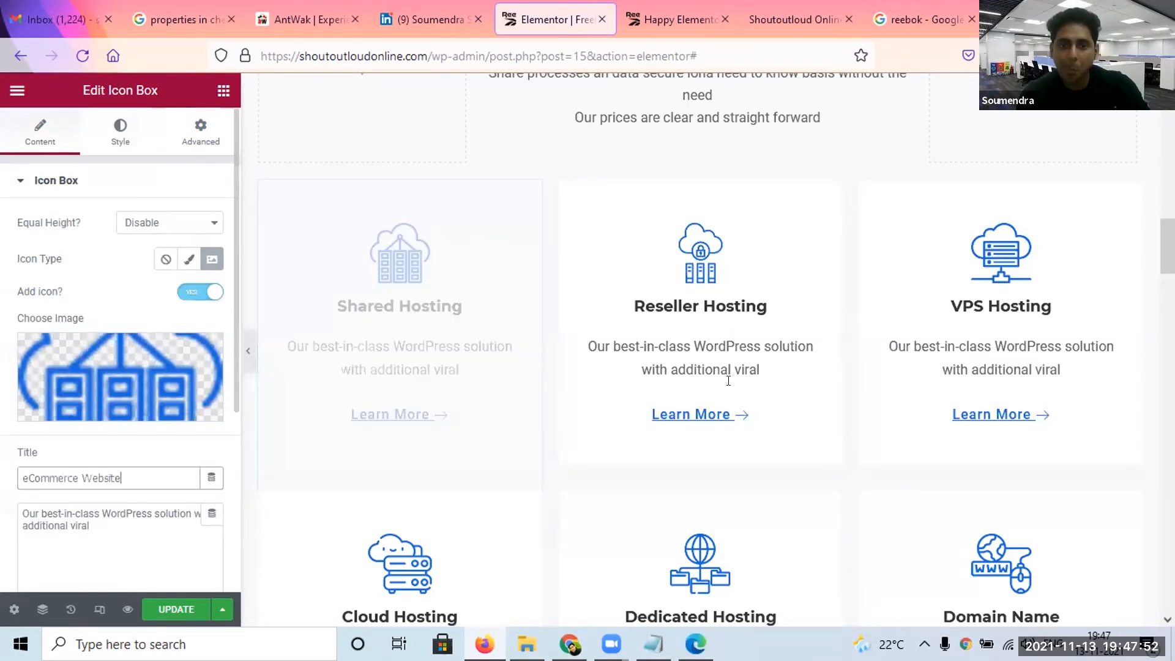
Retitle the Reseller Hosting icon box "Blog Website" and the VPS Hosting icon box "LMS Website".
left_click(740, 309)
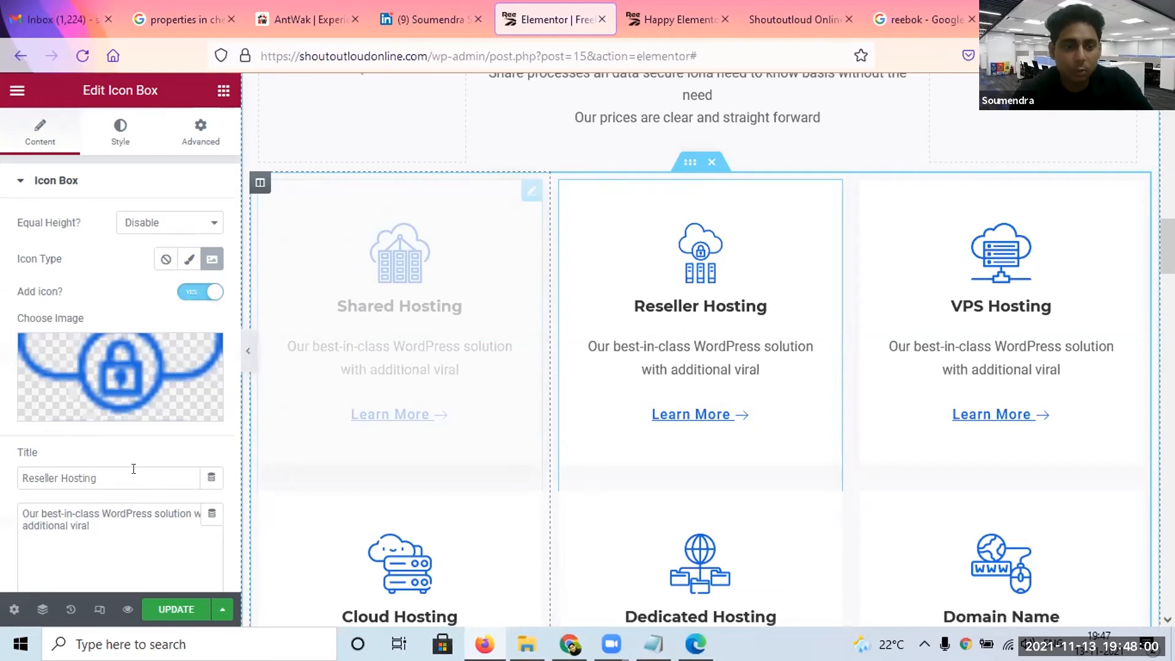
left_click_drag(102, 478, 1, 475)
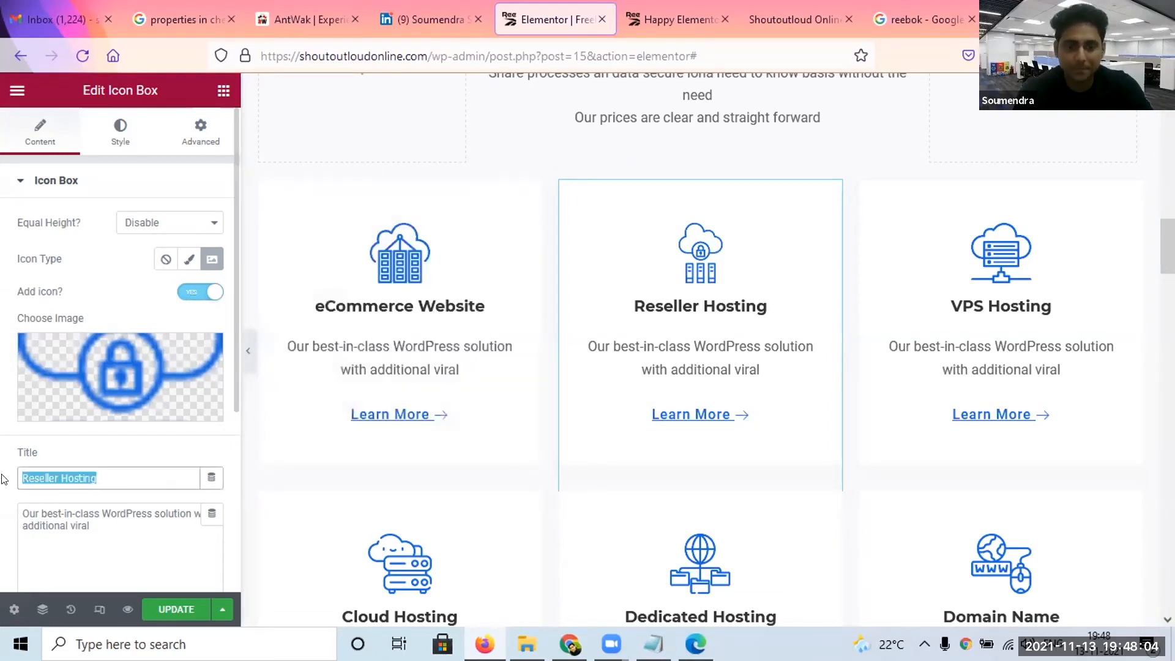
key("BackSpace")
type("Blog Website")
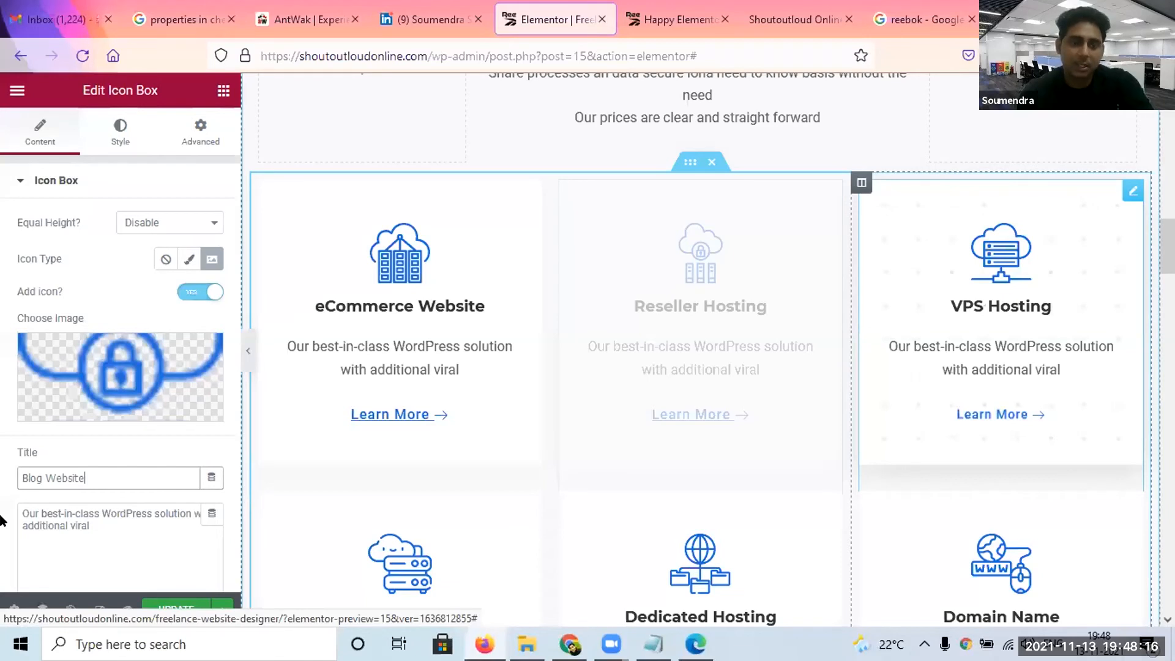
key("BackSpace")
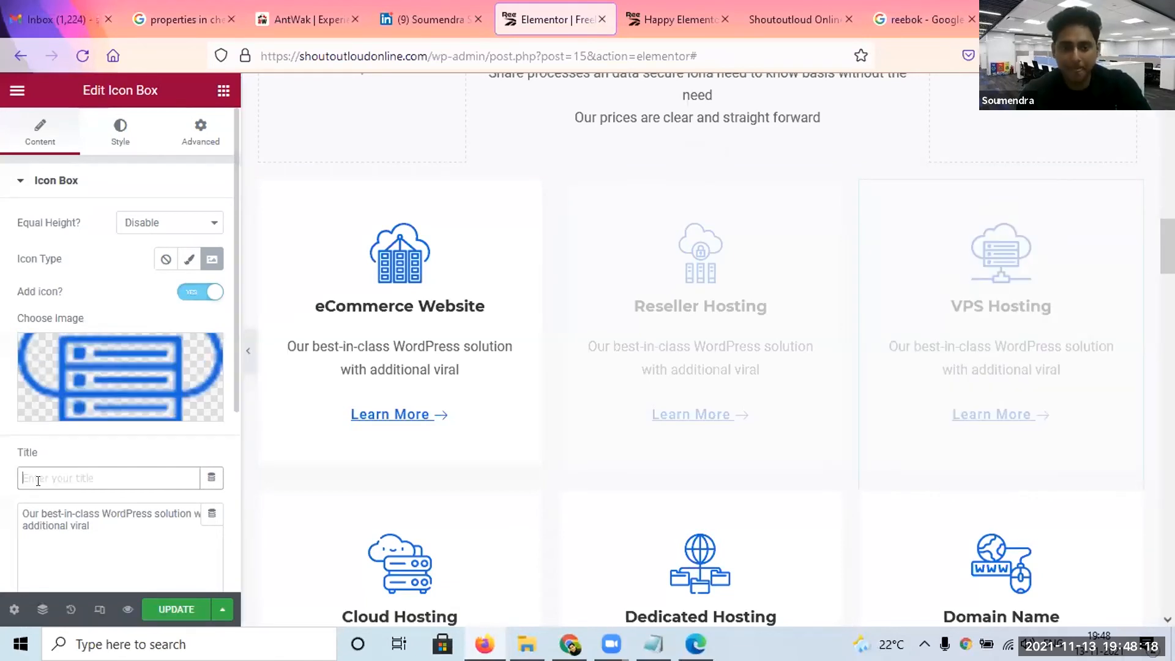
type("LMS Website")
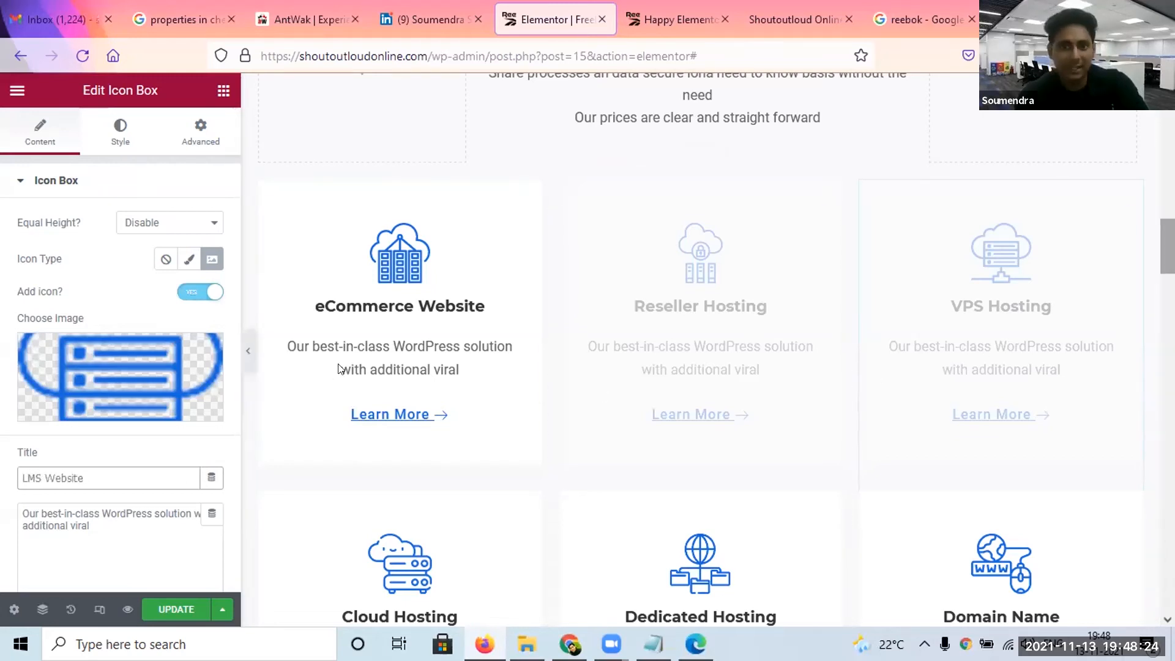
Change the title of the Cloud Hosting icon box to "Dynamic Website".
scroll(392, 312, "down", 4)
scroll(392, 312, "down", 1)
left_click(379, 306)
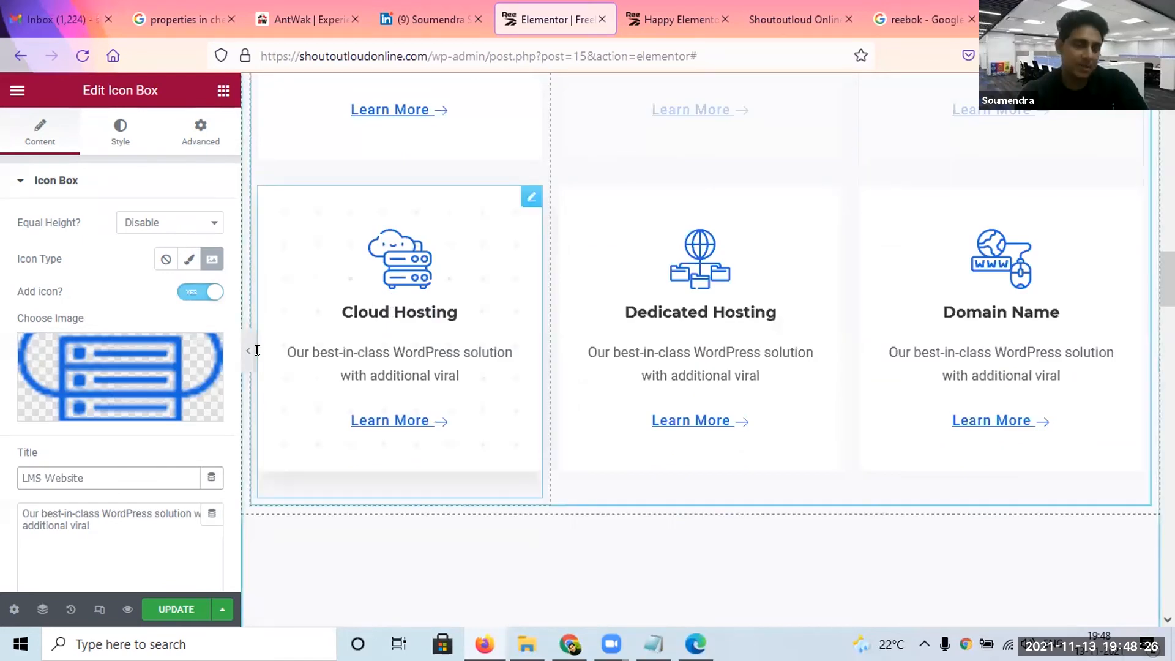
left_click(18, 459)
key("ctrl+a")
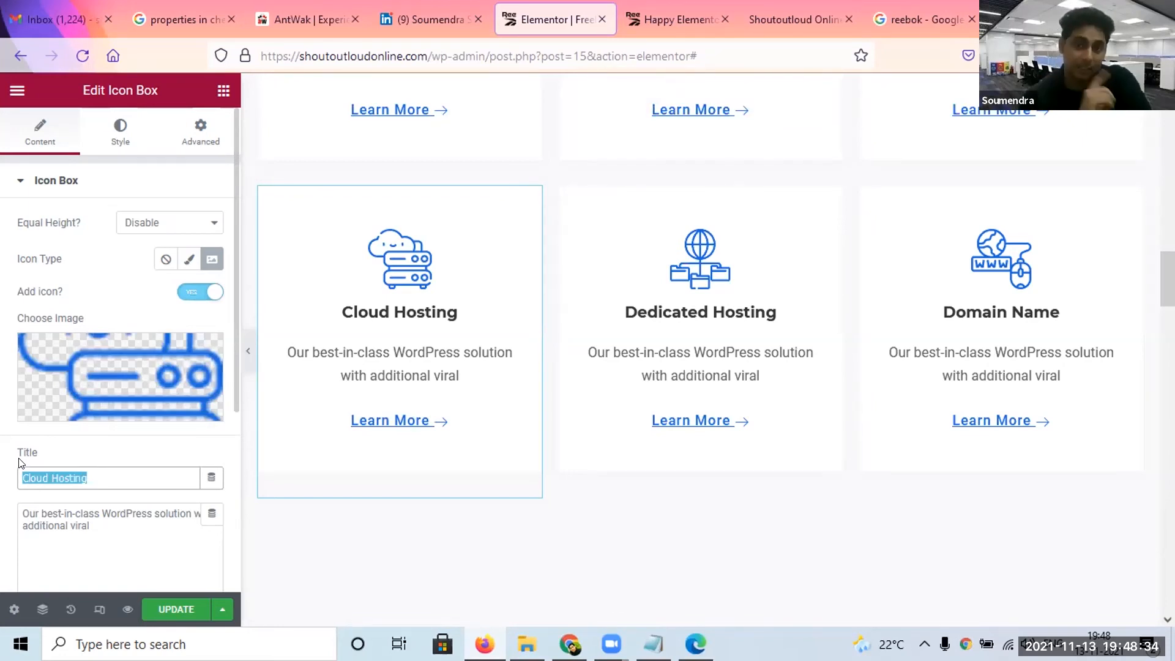
key("BackSpace")
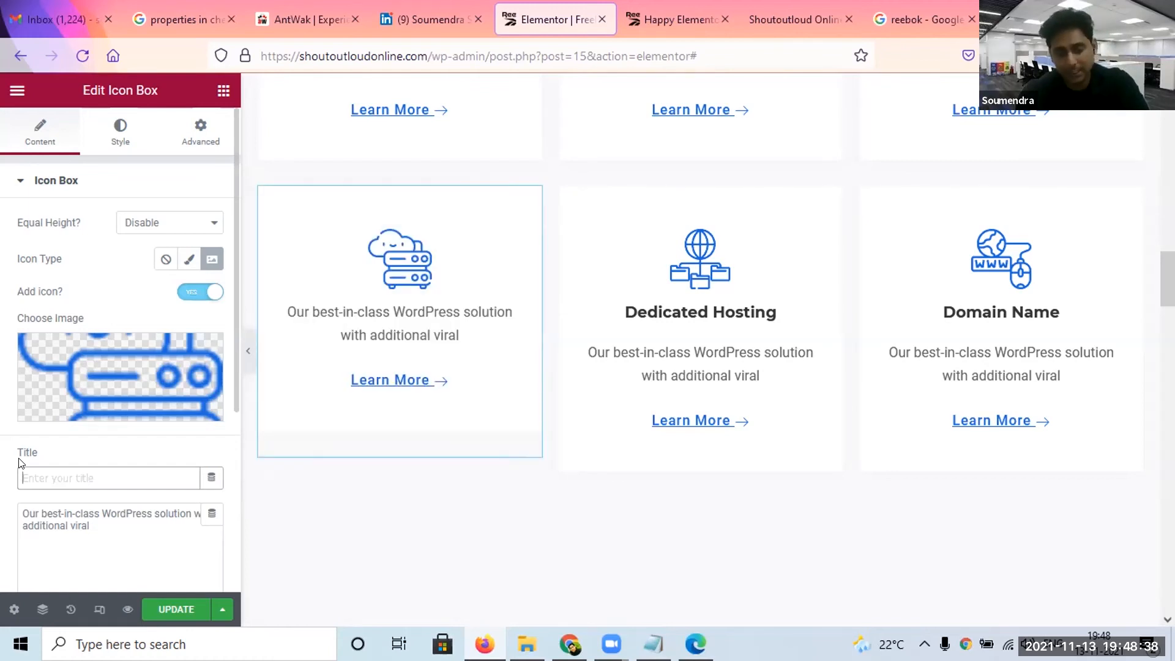
type("Dyn")
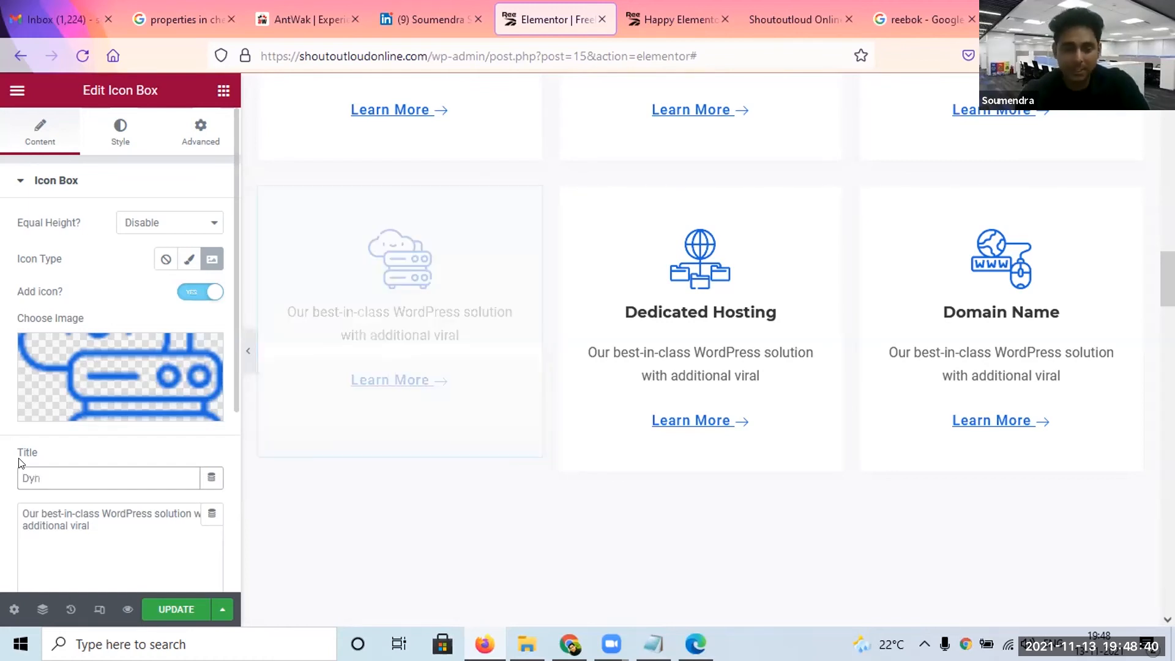
type("amic Webs")
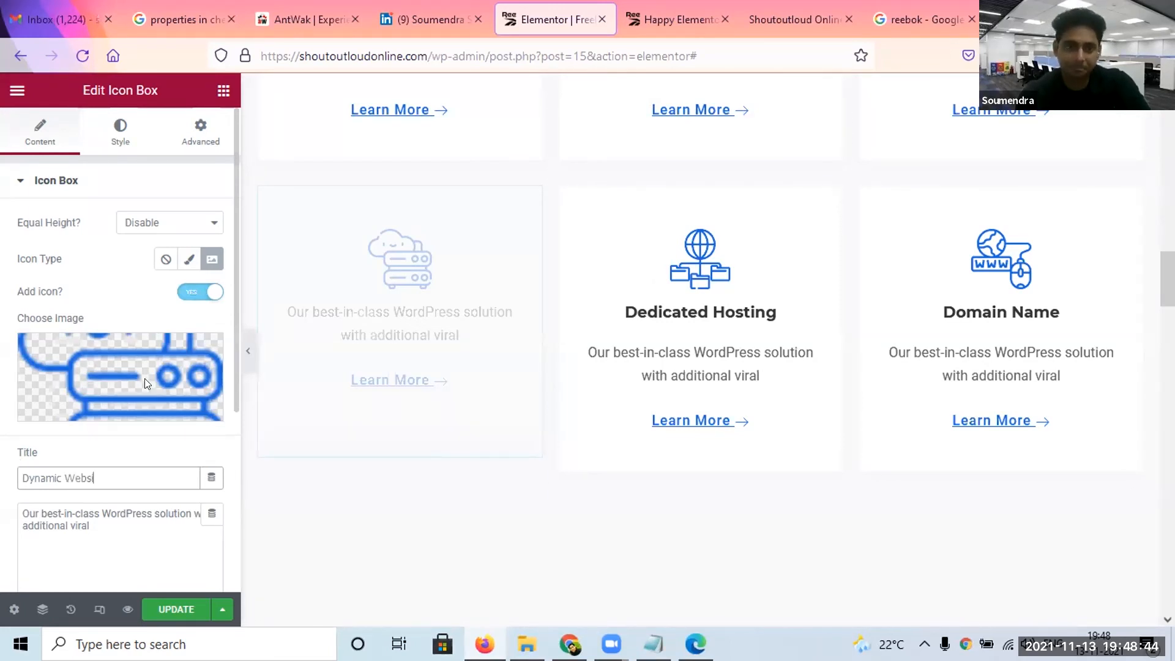
type("ite")
Retitle the Dedicated Hosting icon box "Static Websute" and the Domain Name icon box "Business Website".
left_click_drag(109, 474, 1, 462)
type("S")
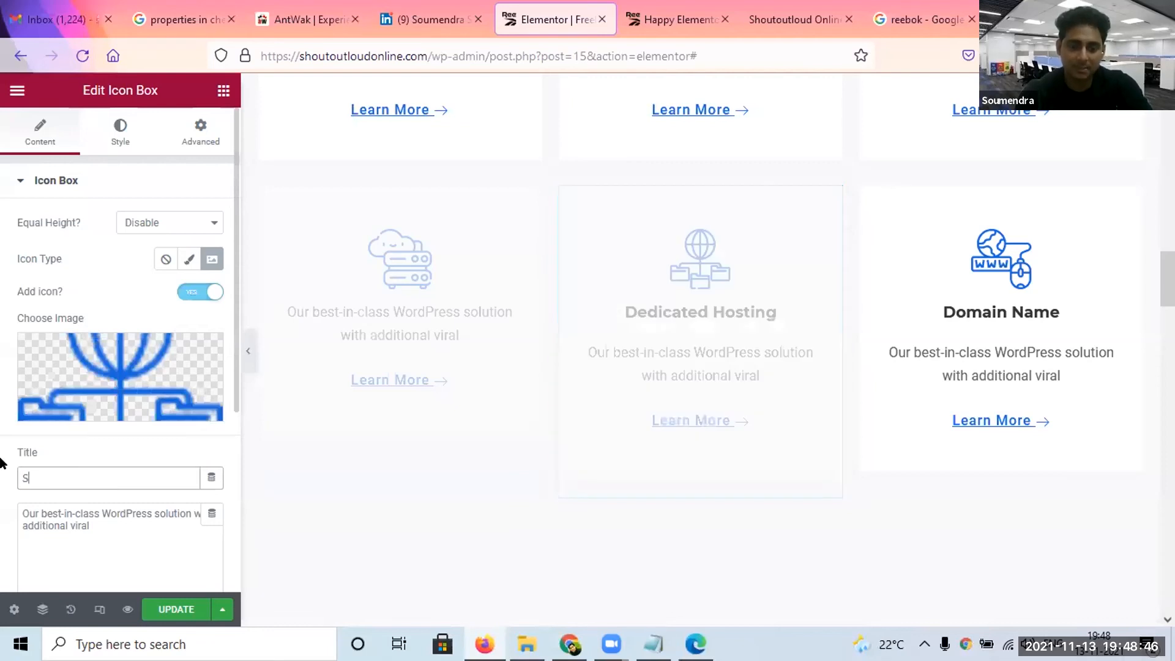
type("tatic")
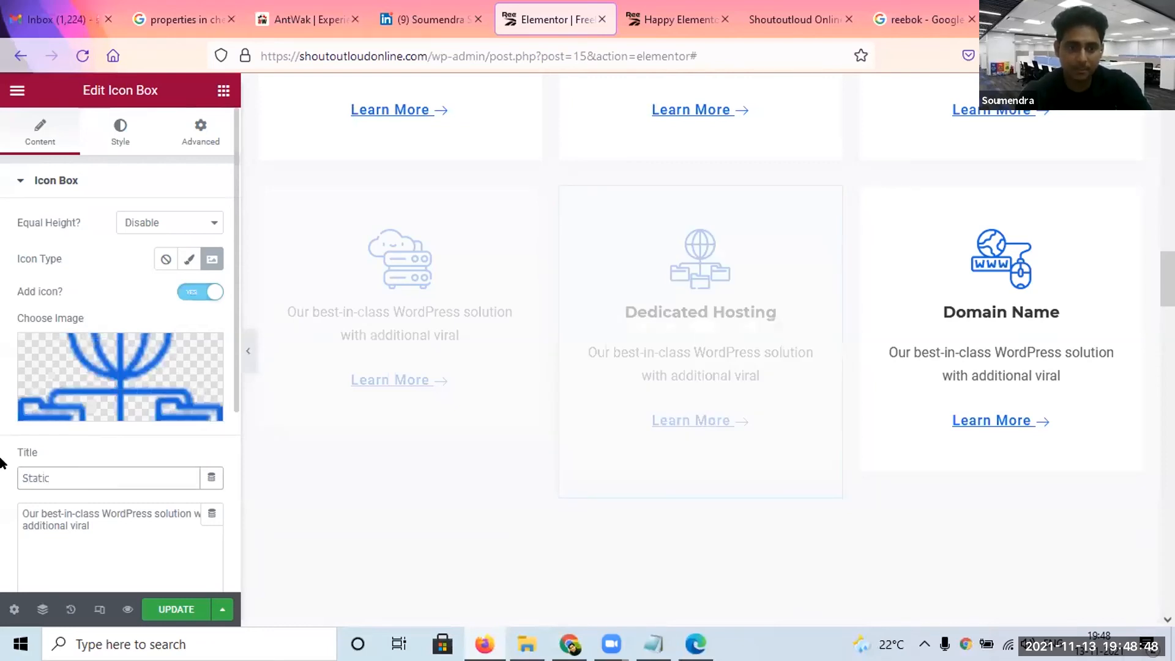
type(" Website")
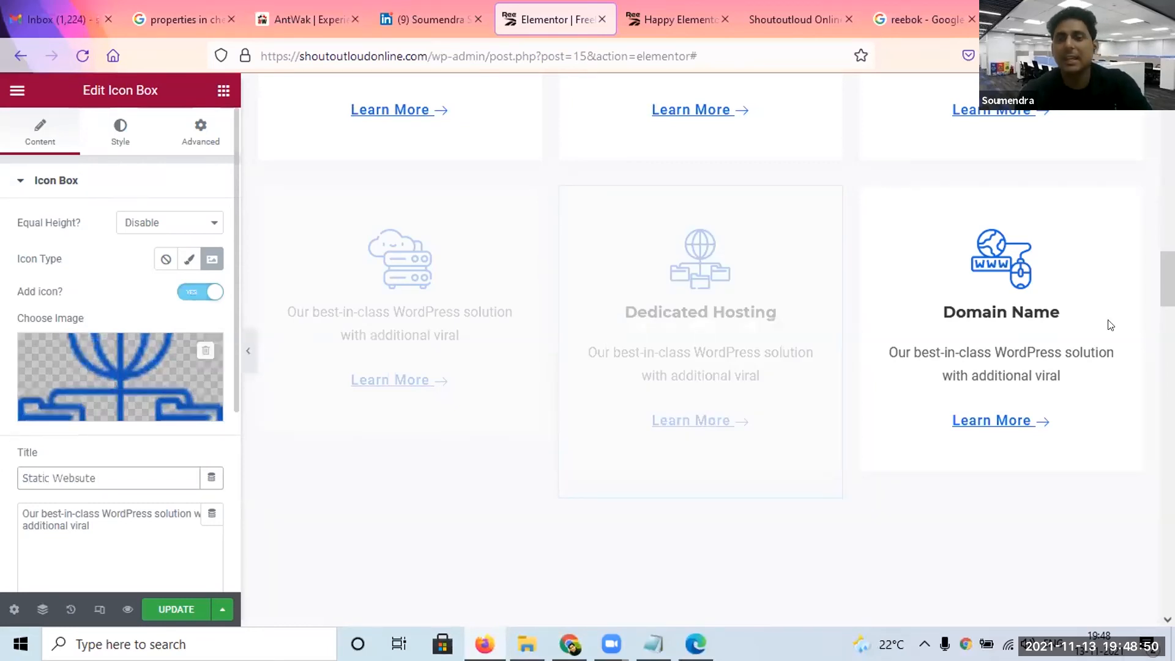
left_click_drag(128, 472, 2, 477)
type("Business Websit")
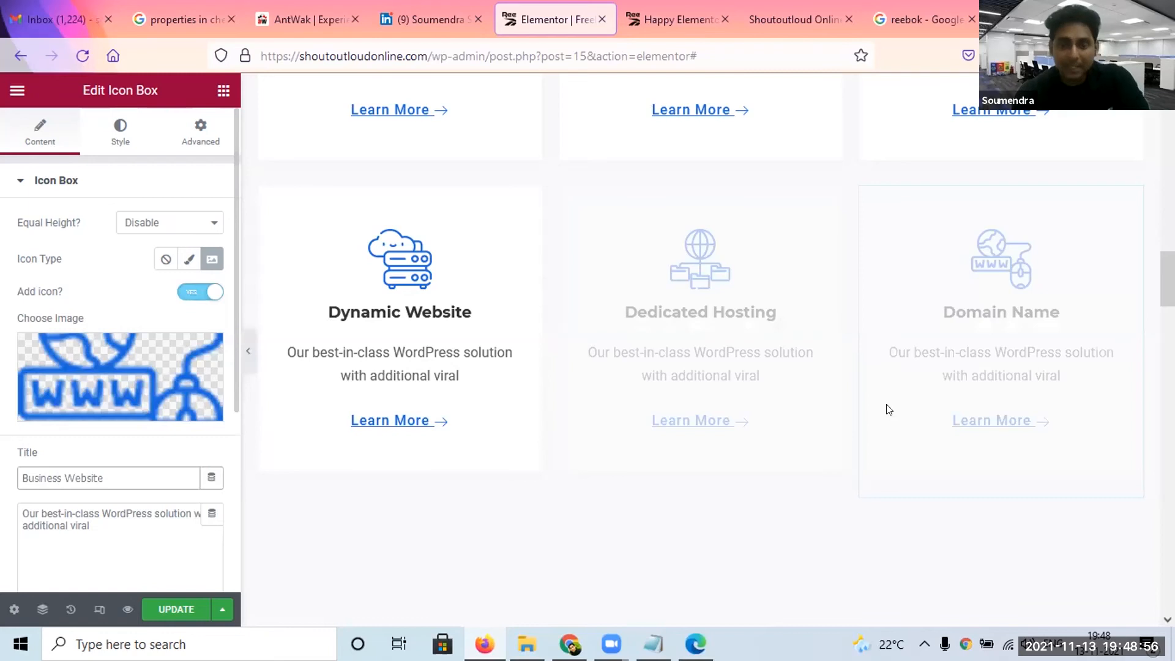
Delete the second "Our Best Services" section below the icon boxes.
scroll(398, 367, "down", 5)
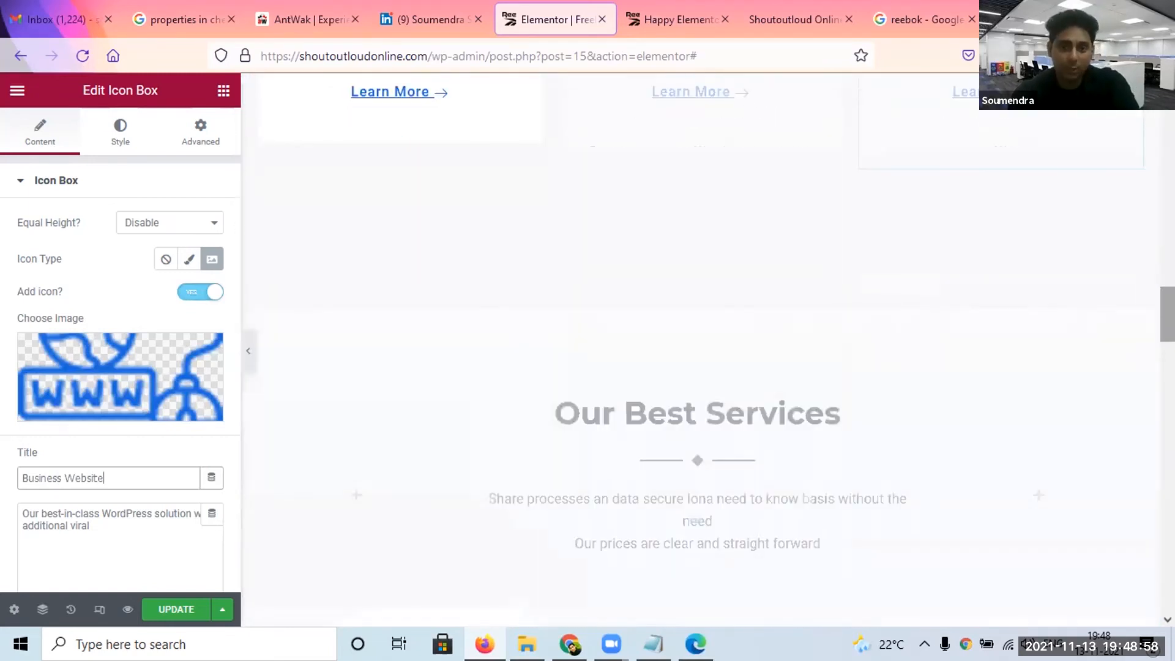
left_click(680, 408)
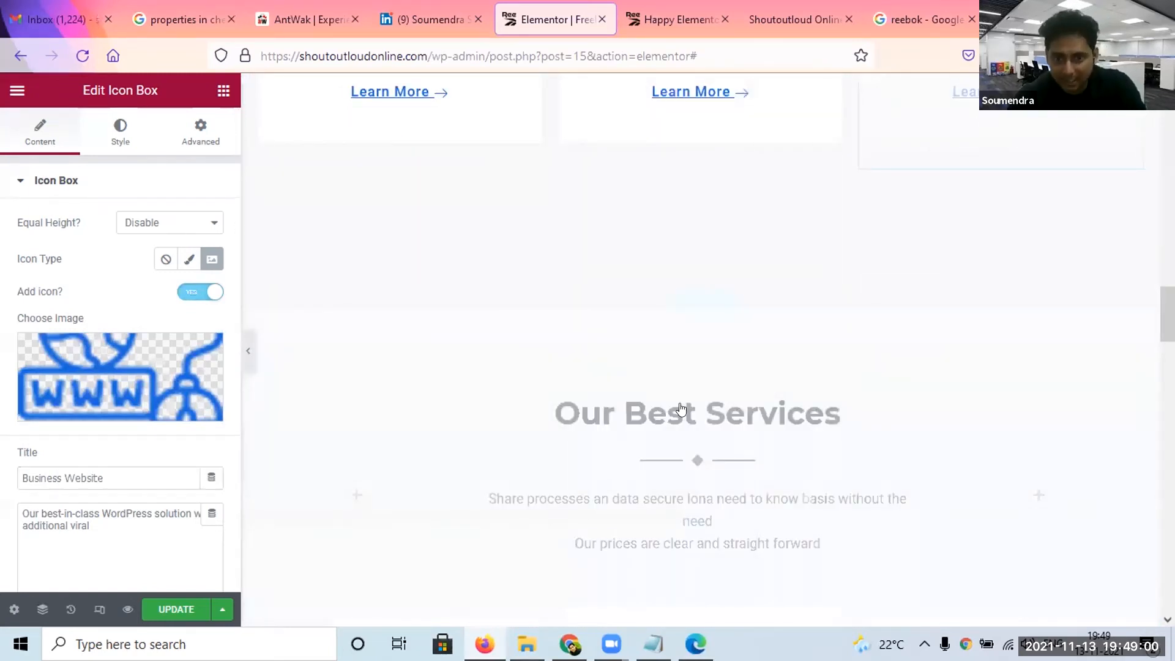
right_click(680, 407)
right_click(685, 474)
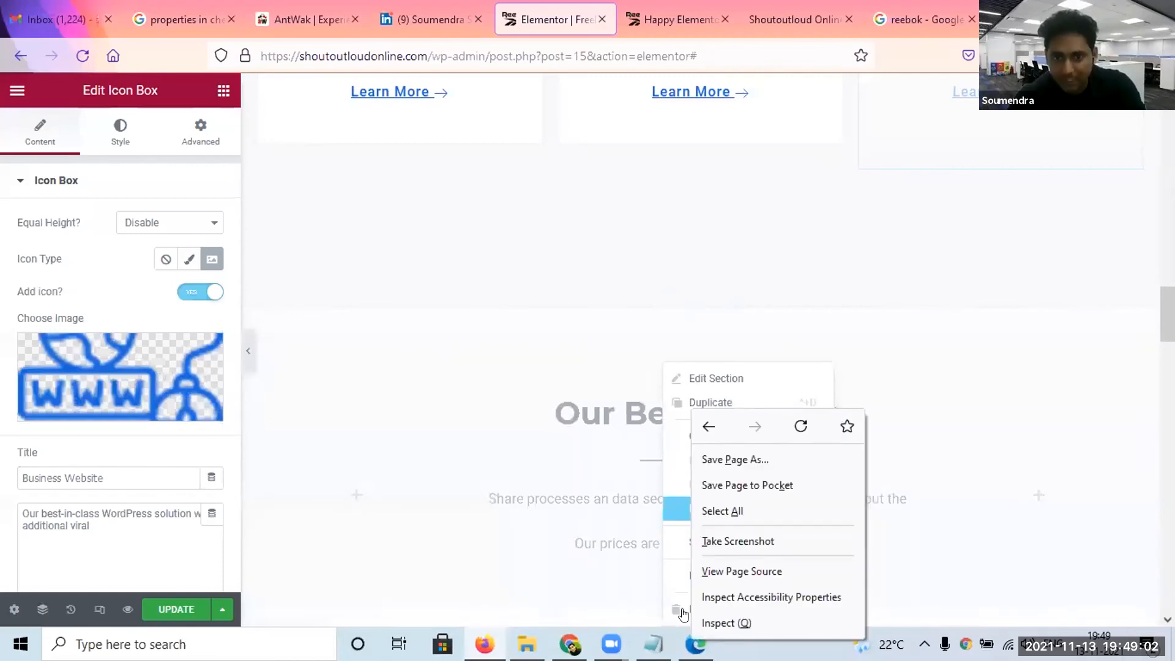
left_click(669, 461)
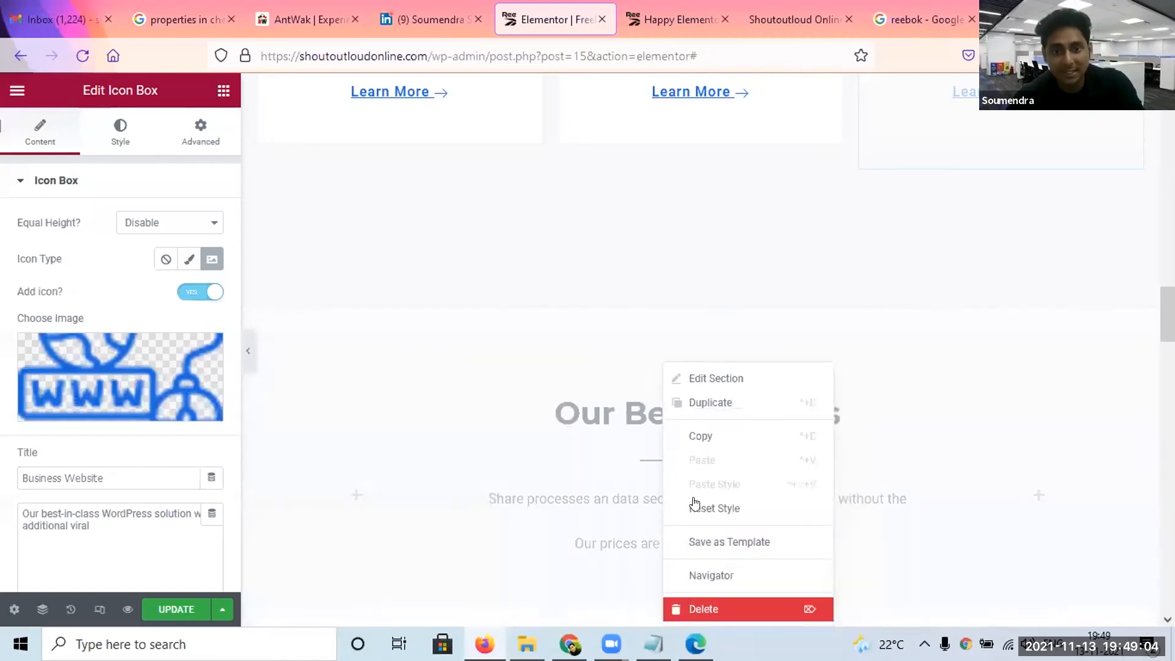
left_click(695, 609)
Delete the "Why Creative Hosting?" section below the services icon boxes.
right_click(692, 378)
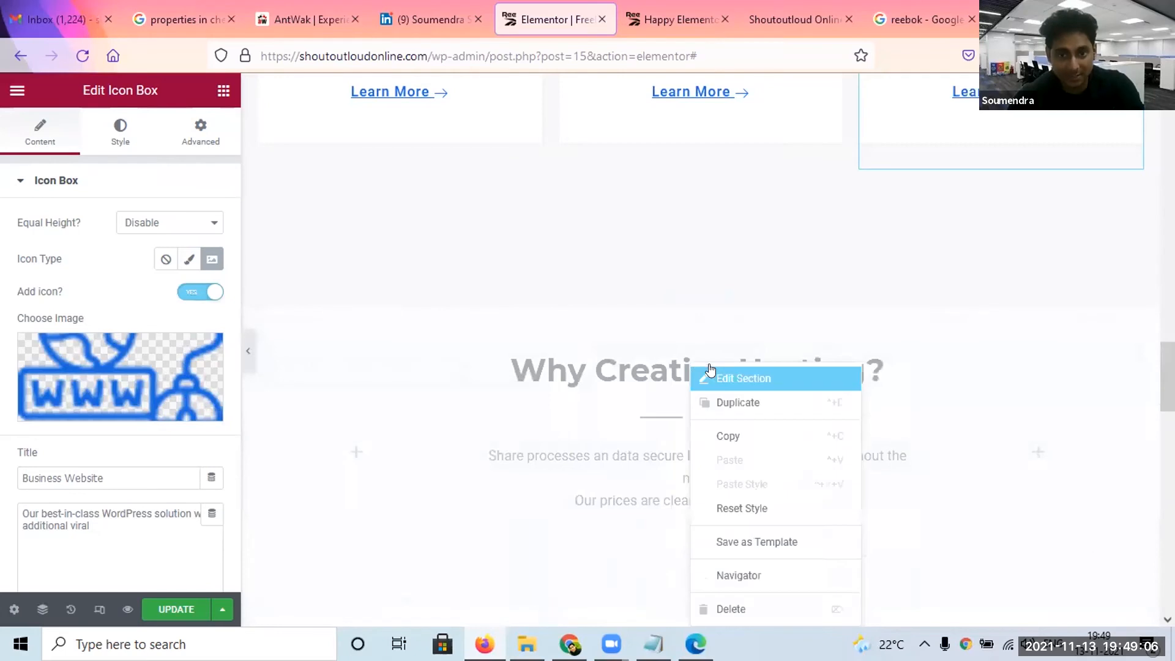
right_click(710, 369)
key("Escape")
left_click(761, 611)
scroll(794, 555, "down", 15)
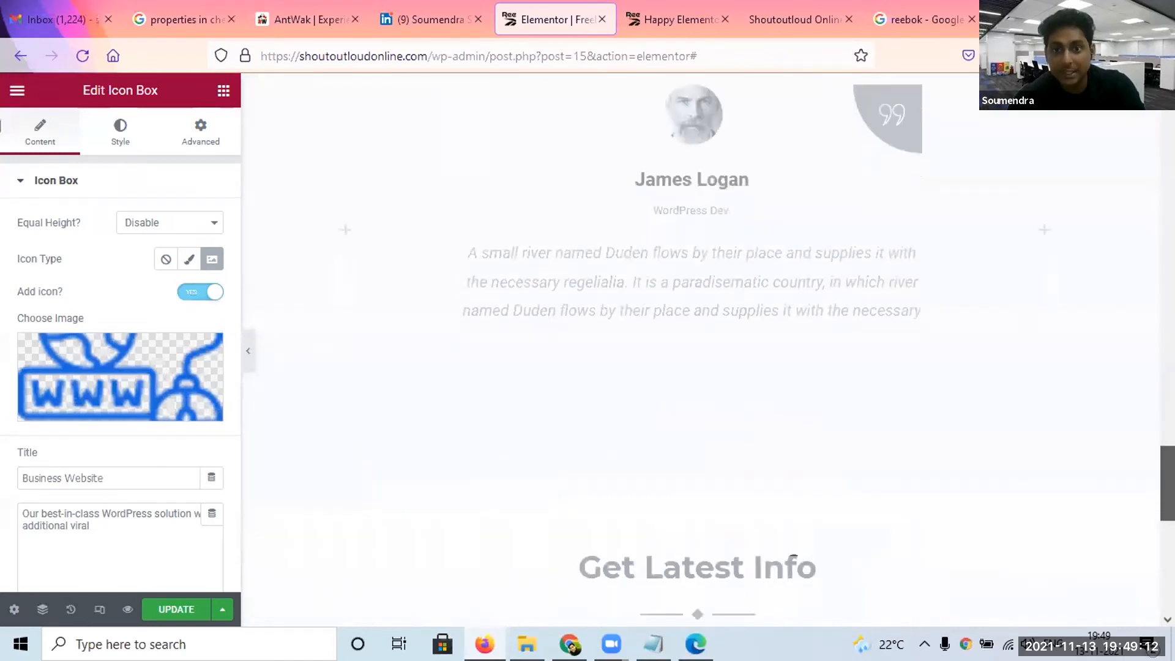
scroll(794, 556, "up", 2)
left_click_drag(1167, 468, 1168, 537)
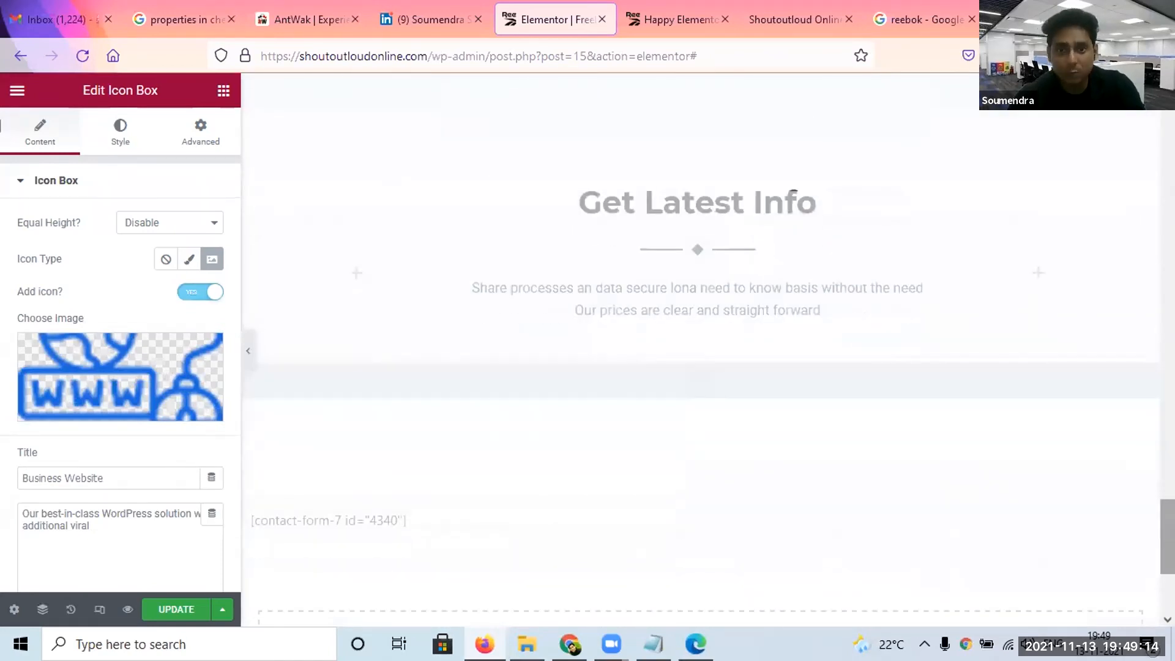
scroll(793, 192, "down", 2)
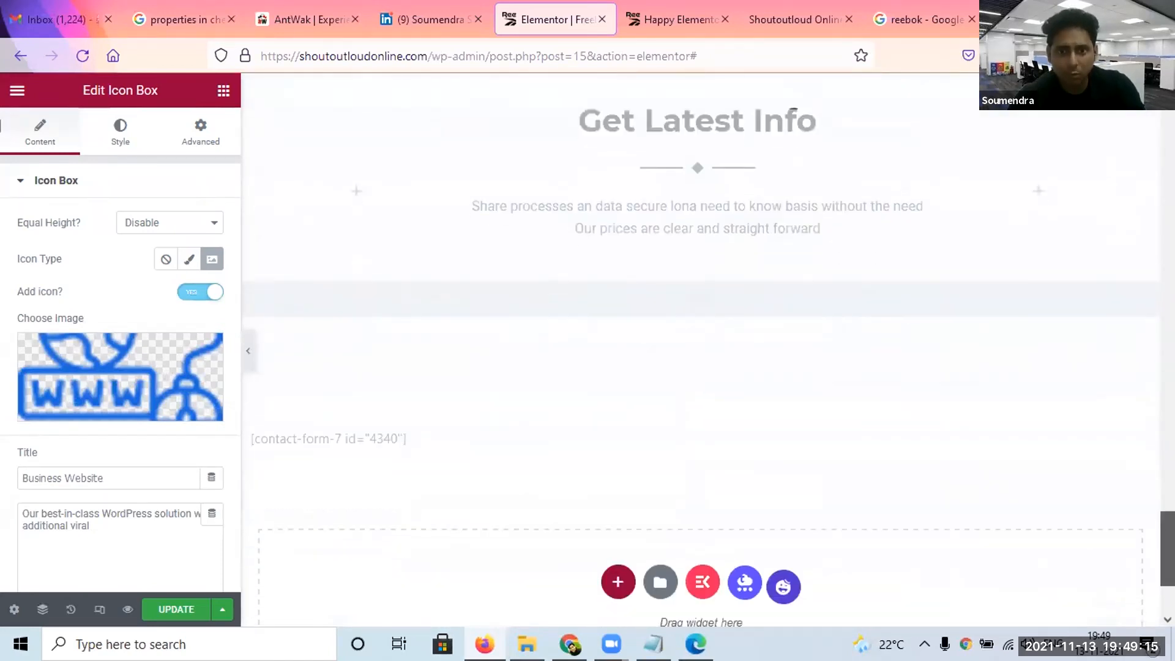
Delete the "Get Latest Info" block and the contact form shortcode at the end of the page.
right_click(832, 188)
left_click(902, 438)
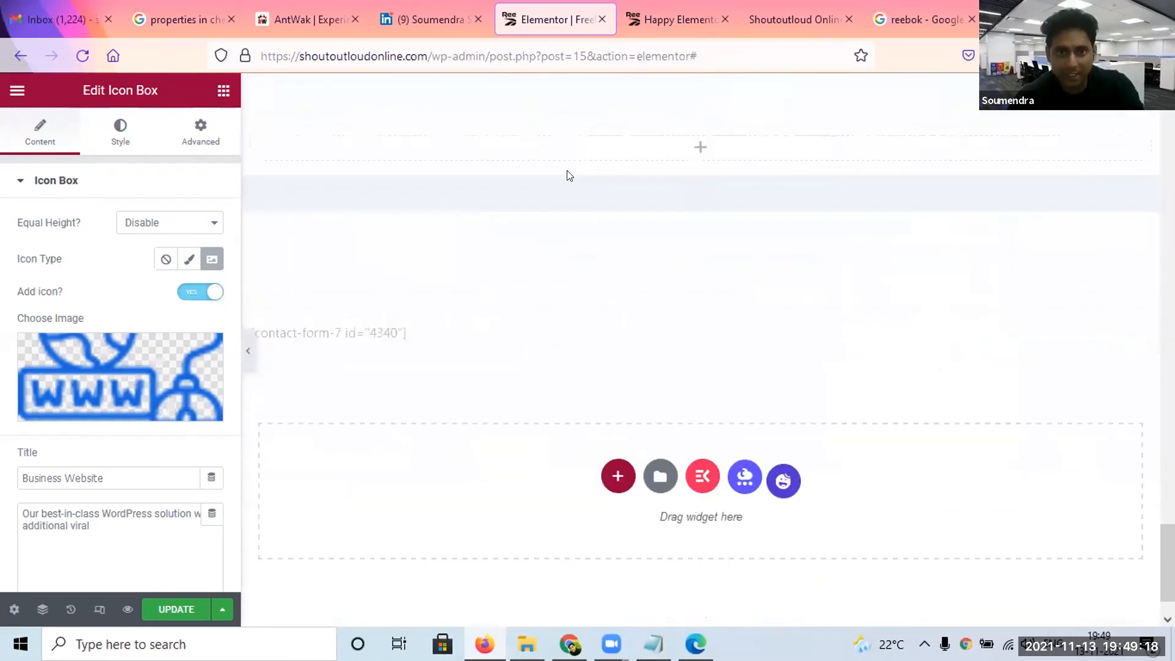
right_click(580, 157)
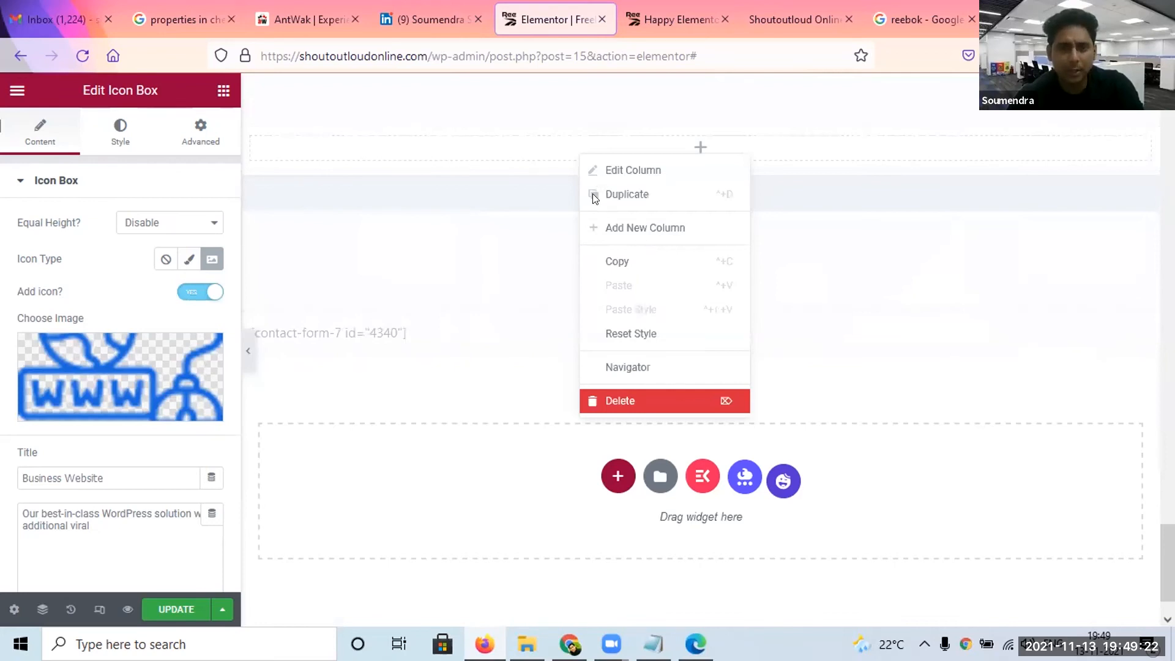
left_click(597, 172)
right_click(364, 336)
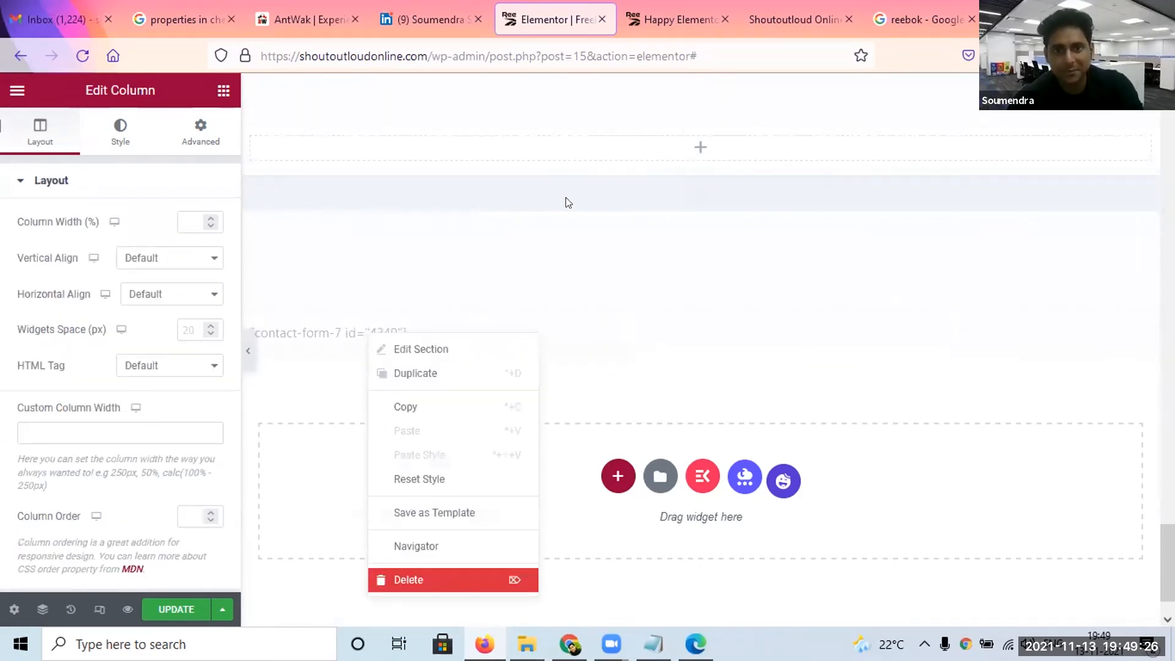
scroll(606, 177, "down", 1)
Remove the empty sections left over above the widget drop area at the end of the page.
right_click(653, 141)
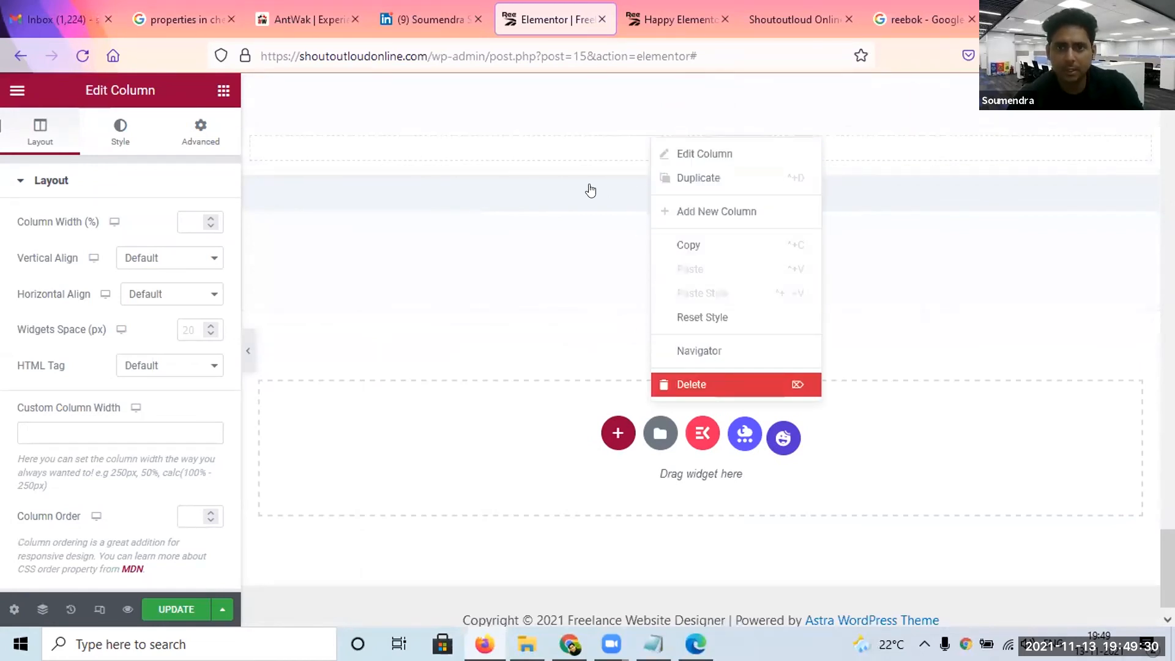
left_click(614, 173)
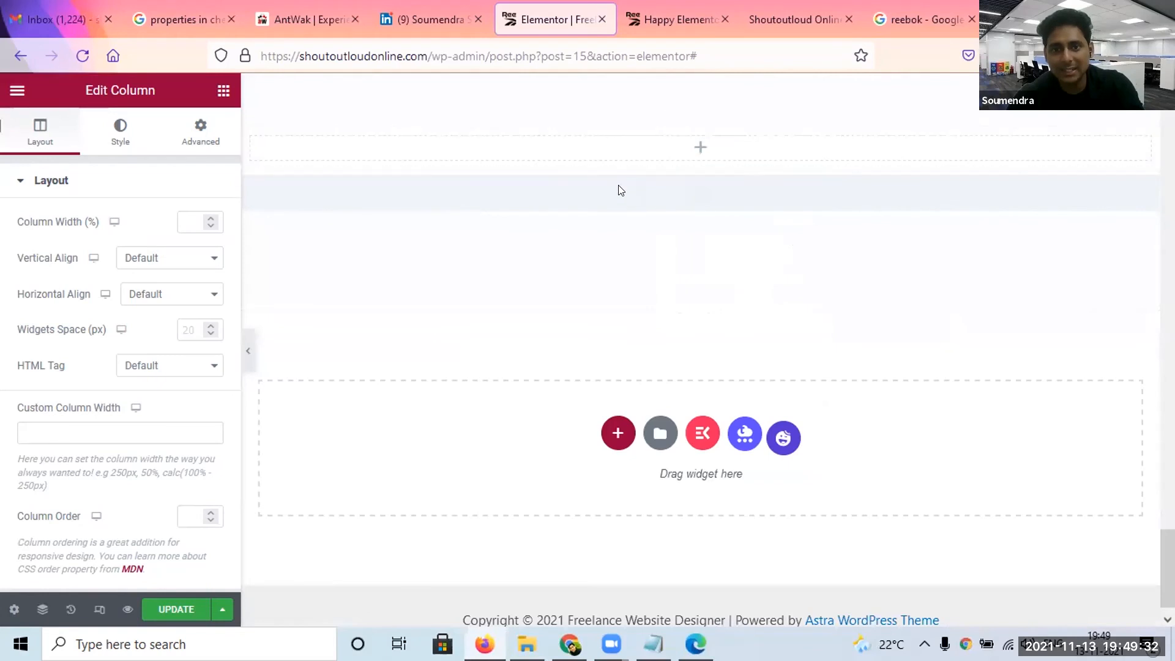
right_click(620, 190)
left_click(679, 448)
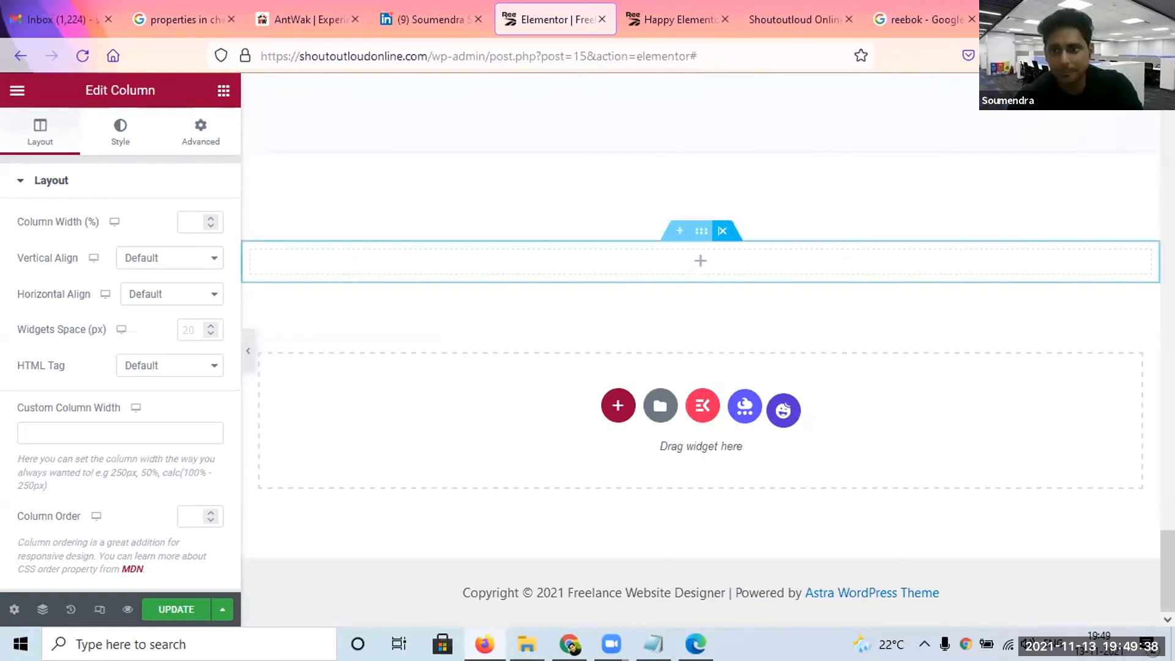
left_click(723, 232)
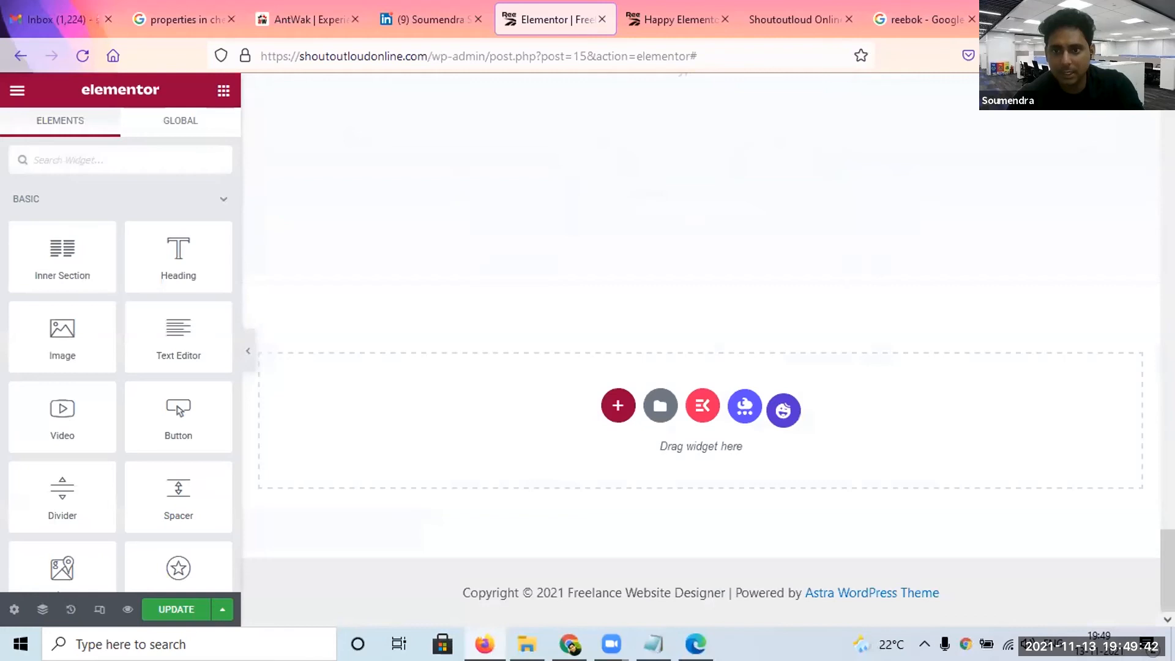
Delete the empty section below the service icon boxes and the "What People Say" section that follows it.
left_click_drag(1167, 519, 1167, 391)
scroll(663, 351, "down", 2)
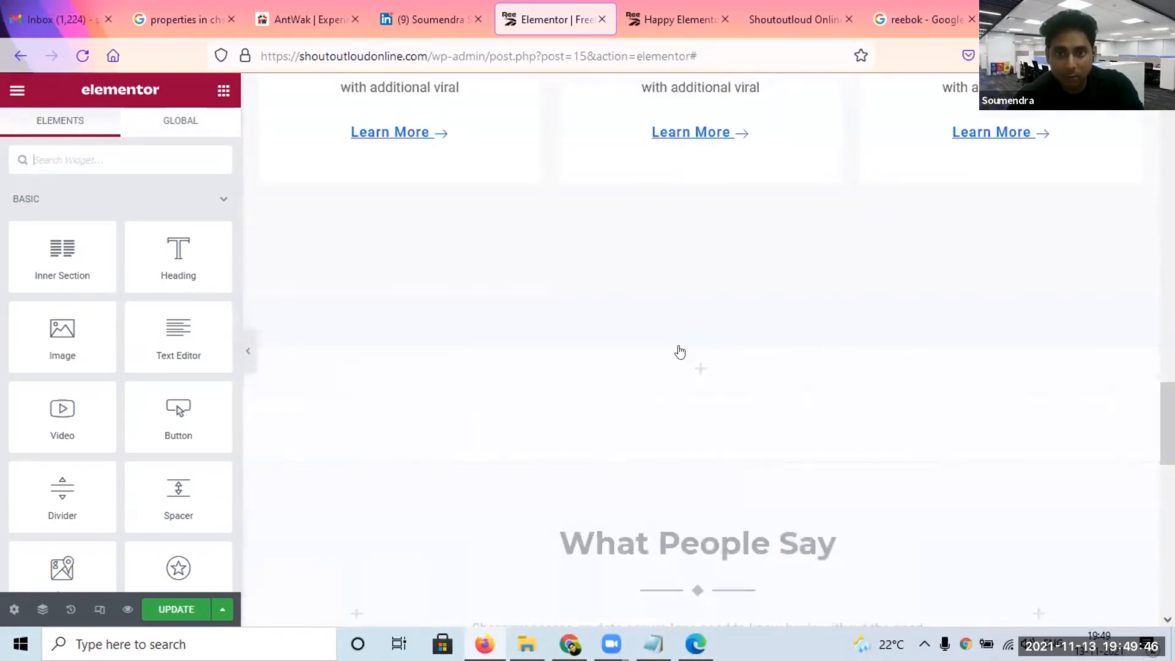
right_click(685, 365)
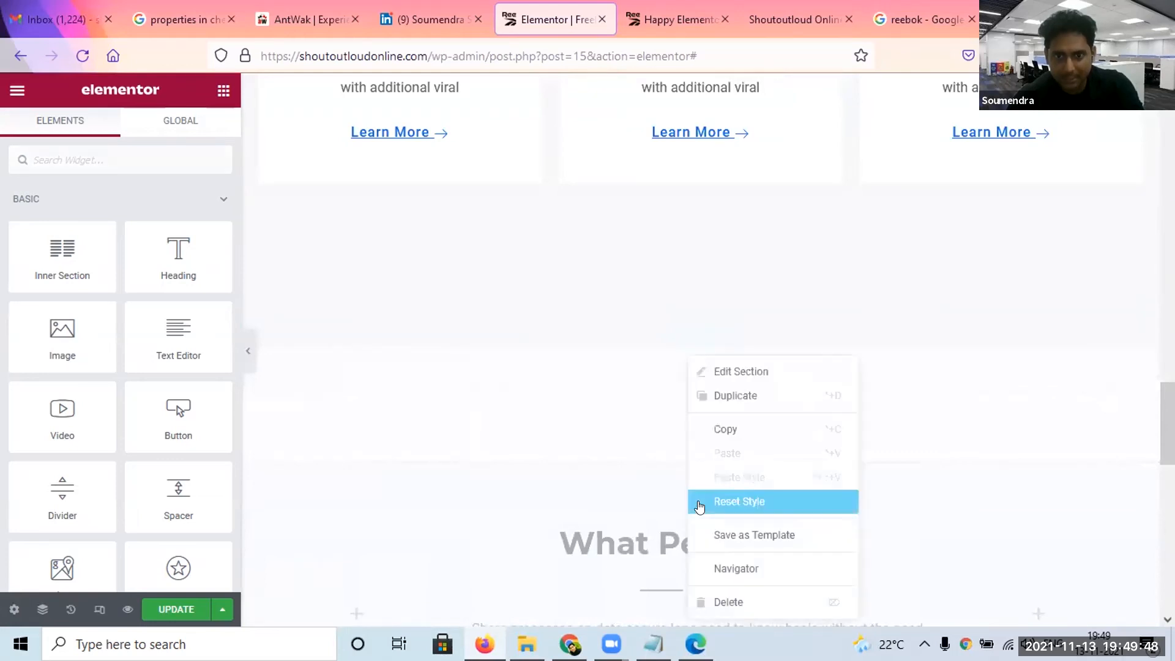
left_click(729, 604)
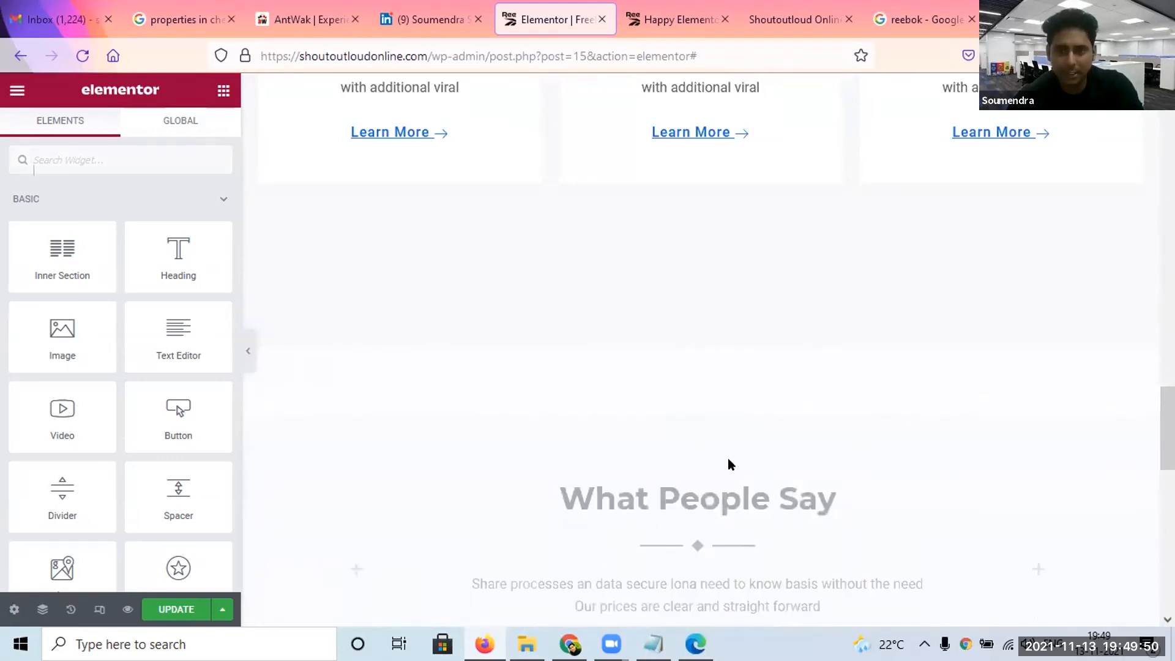
right_click(697, 424)
left_click(728, 606)
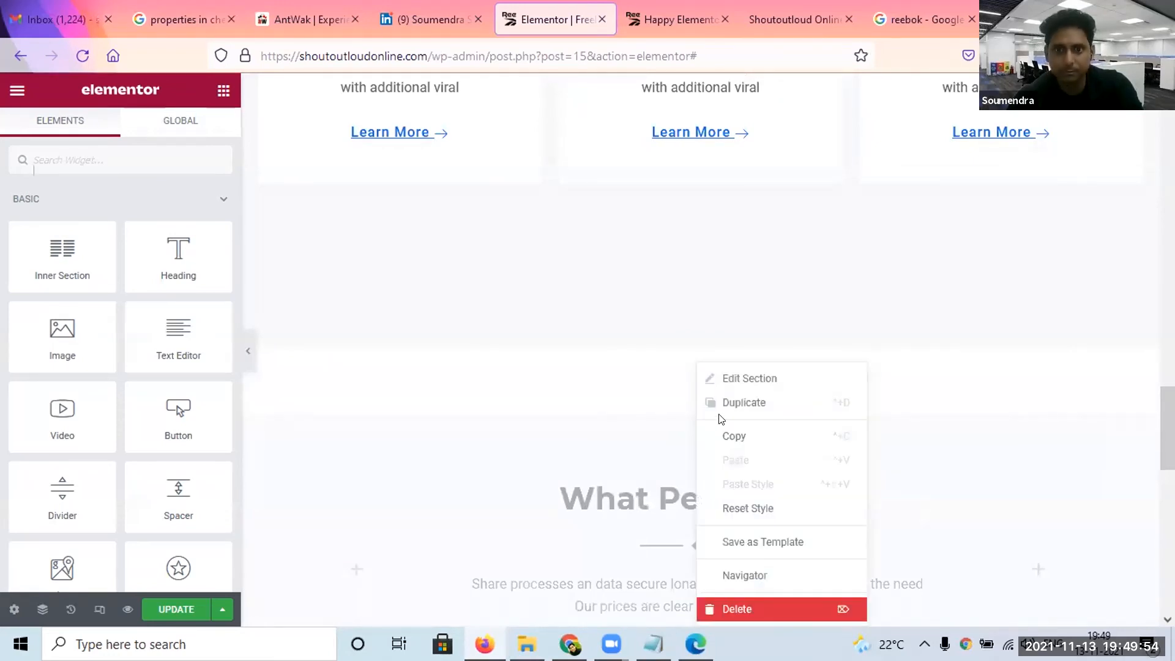
left_click_drag(1168, 514, 1167, 550)
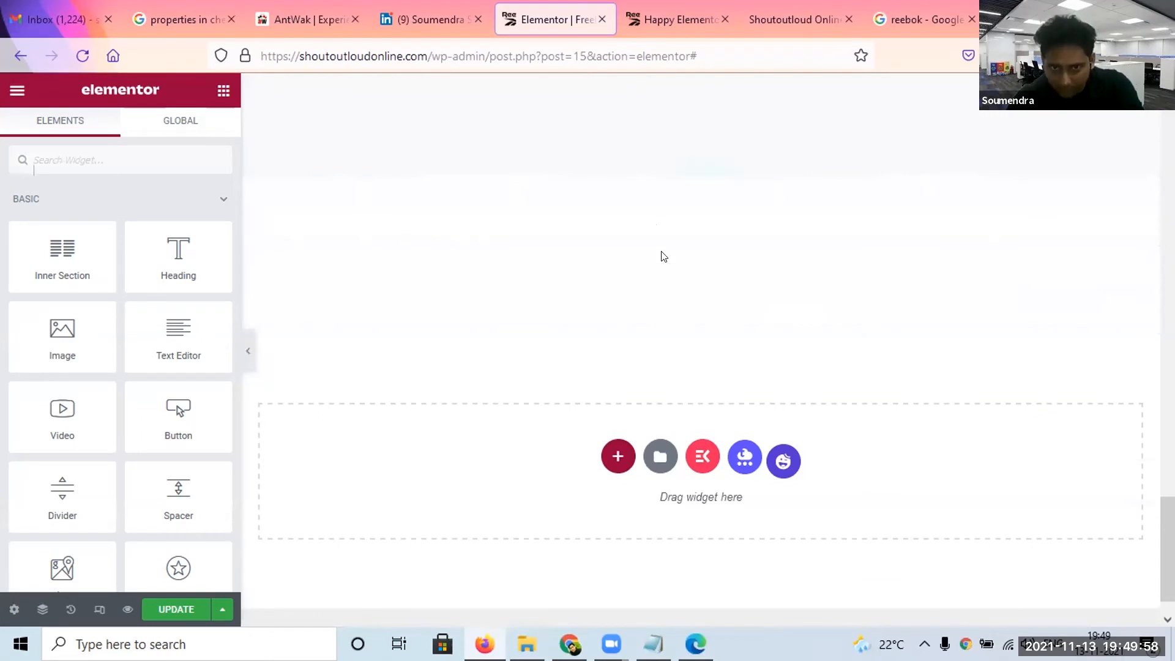
left_click(618, 456)
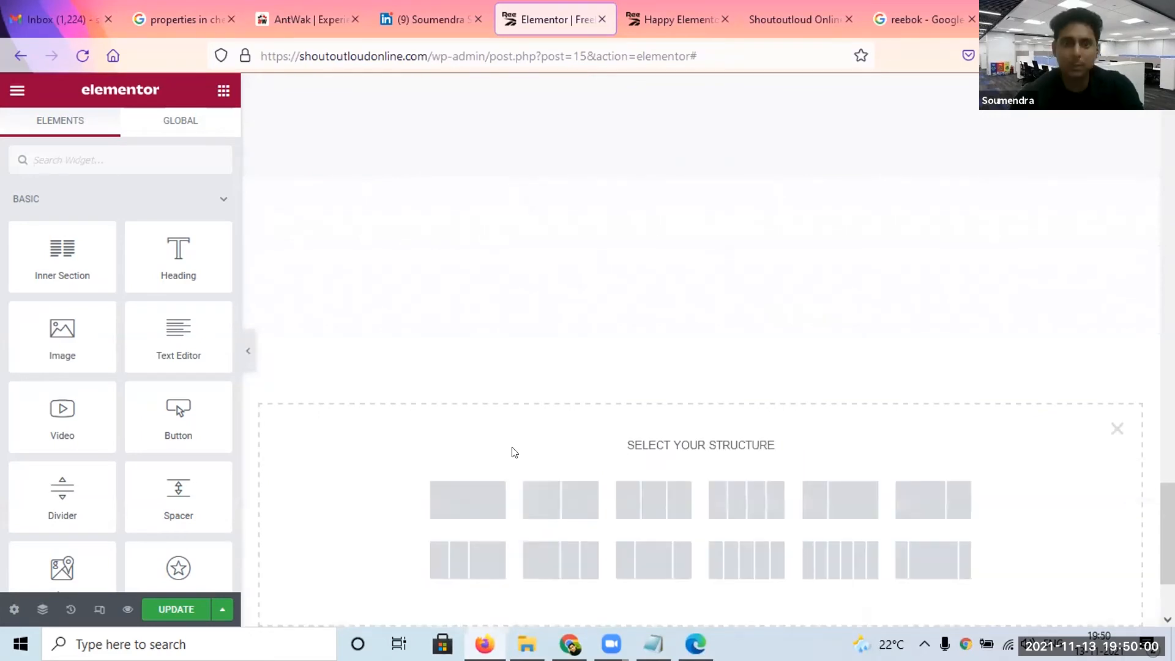
scroll(701, 428, "down", 3)
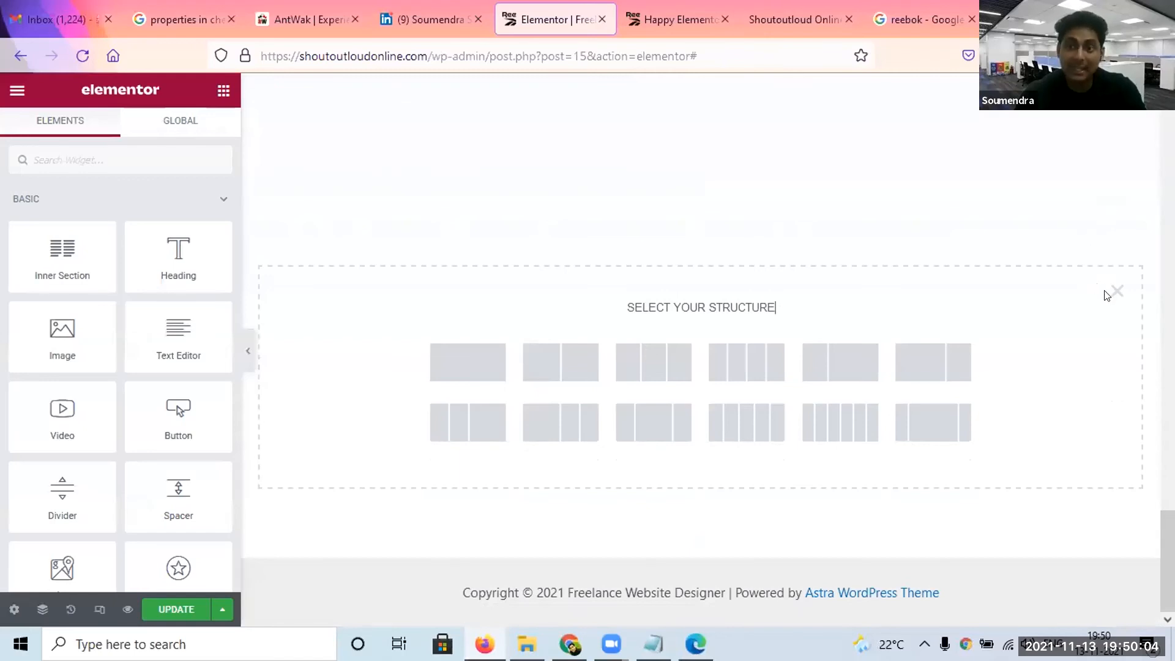
left_click(1114, 294)
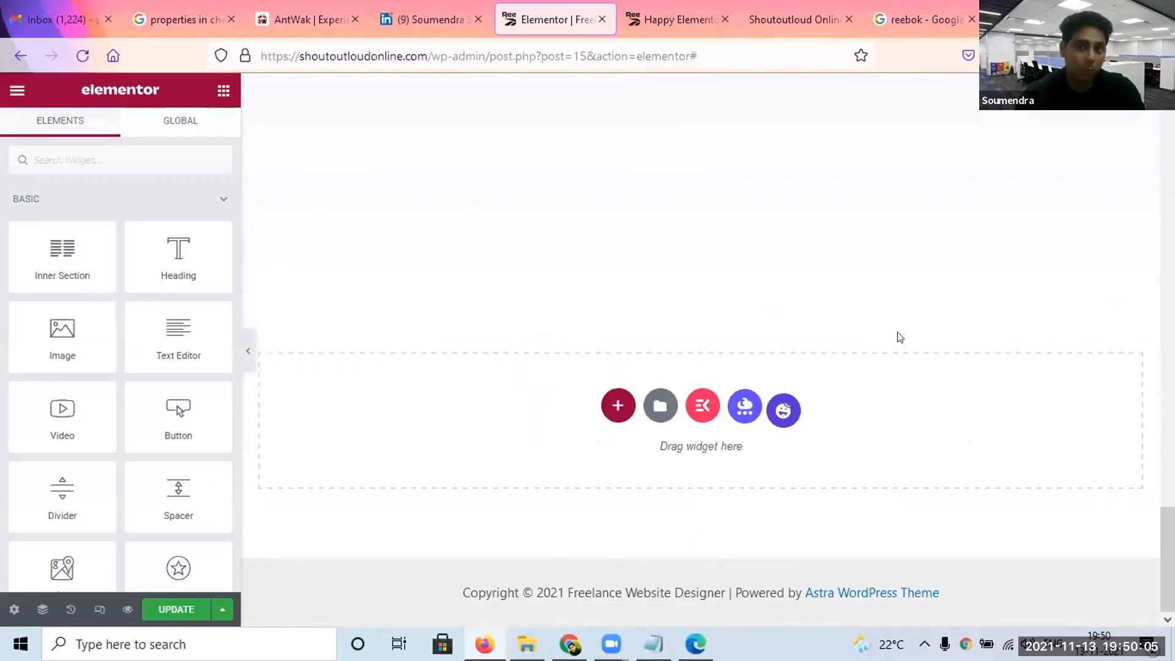
left_click(745, 404)
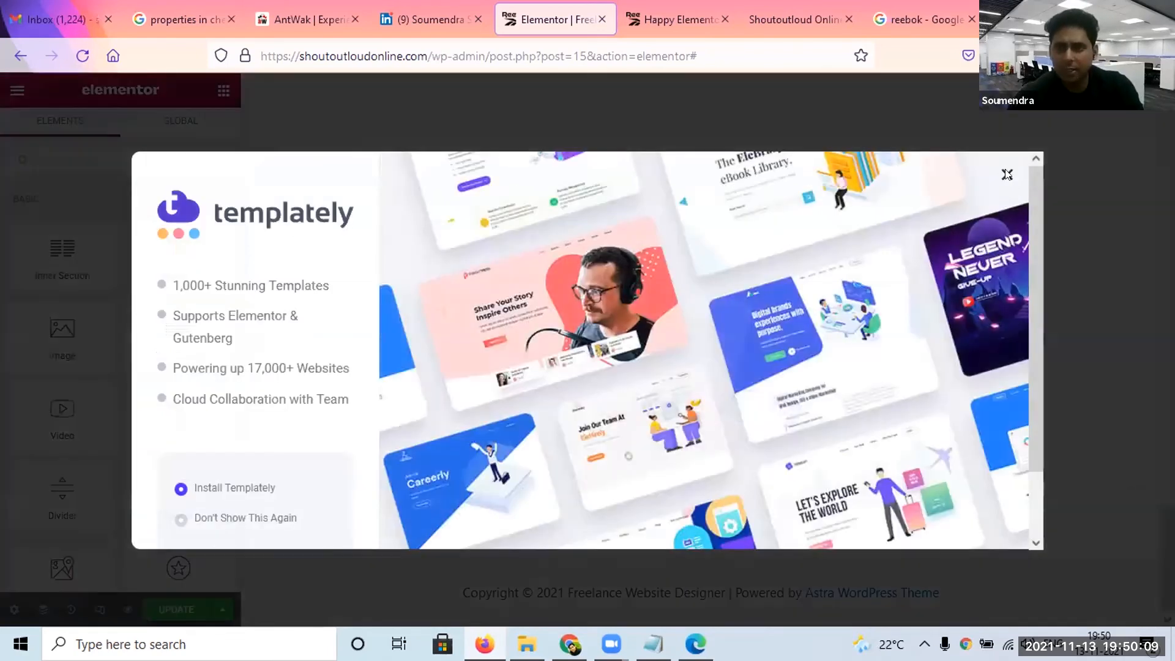
left_click(1006, 176)
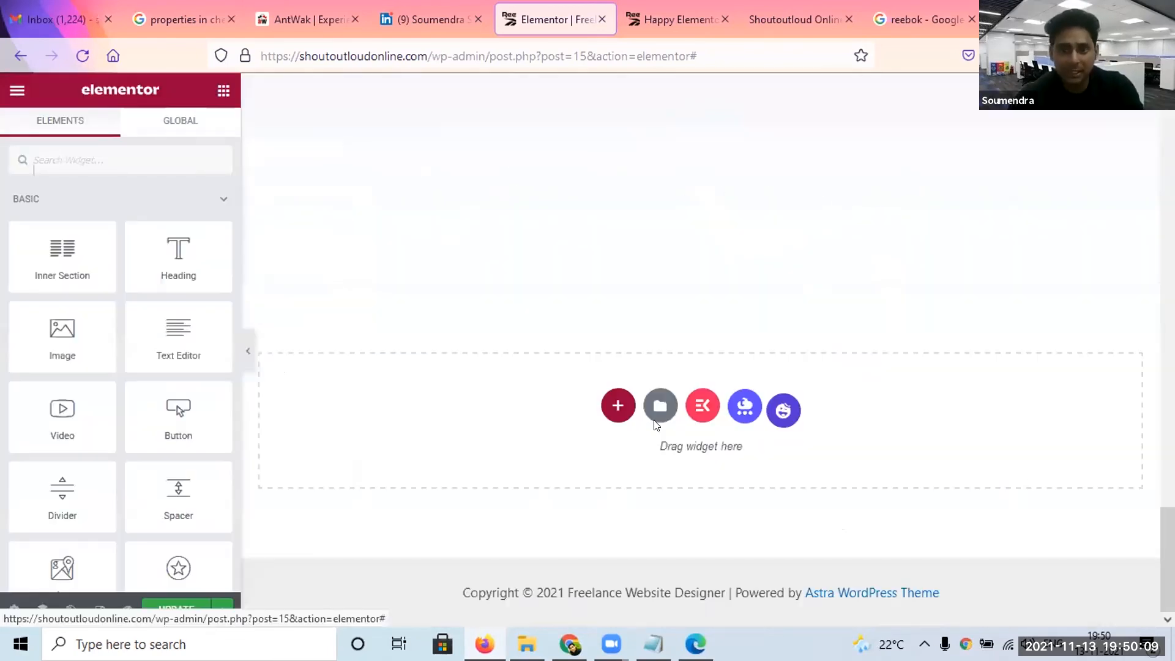
Browse the ready-made sections in the ElementsKit library and close it without inserting any.
left_click(702, 406)
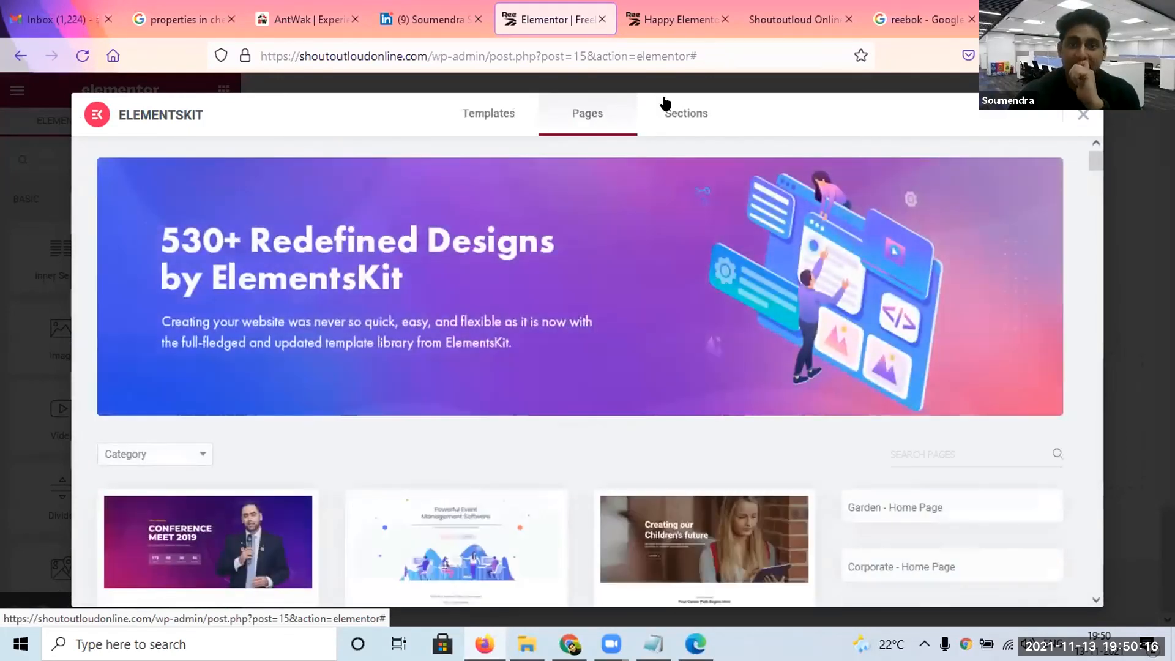
left_click(676, 119)
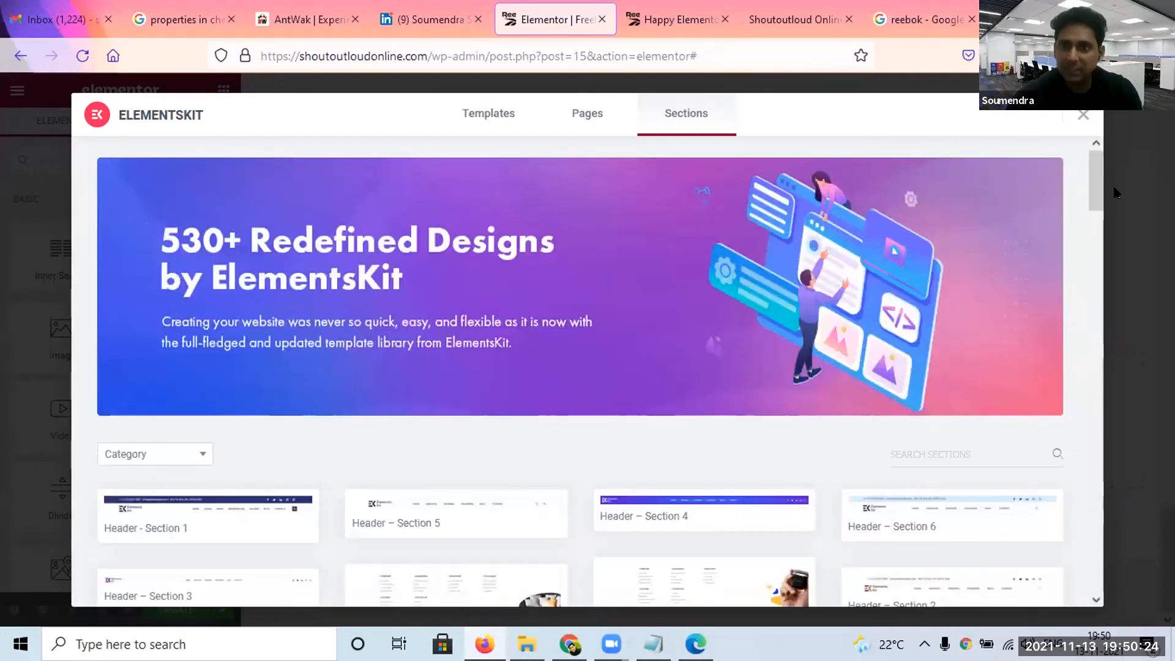
left_click(162, 458)
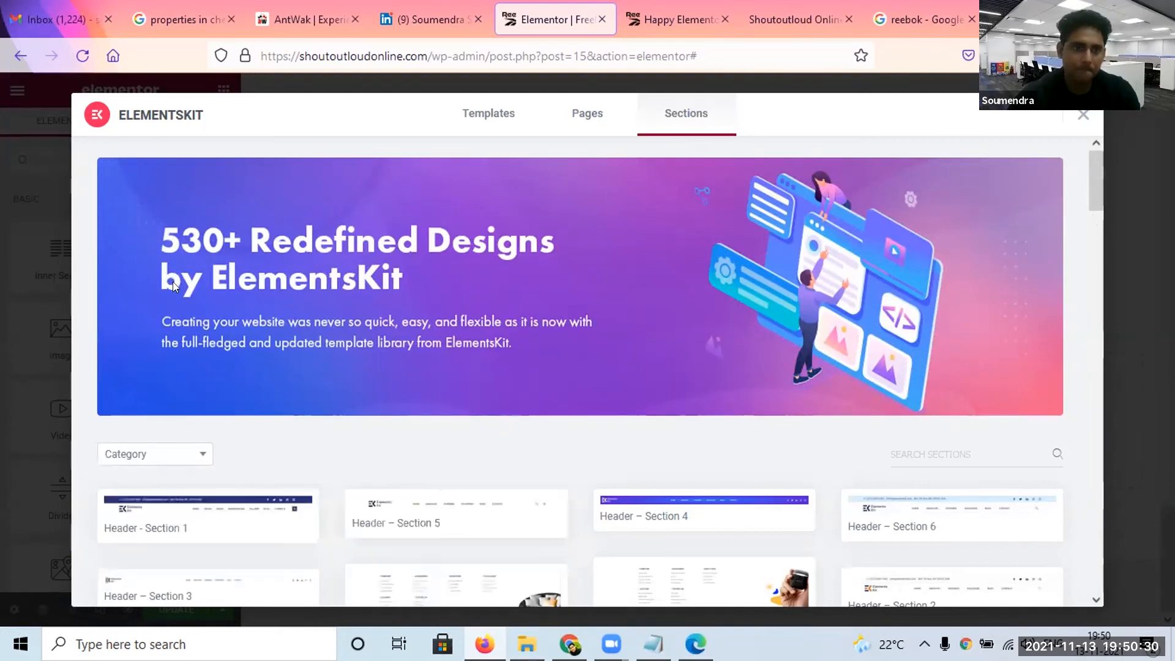
scroll(172, 282, "down", 3)
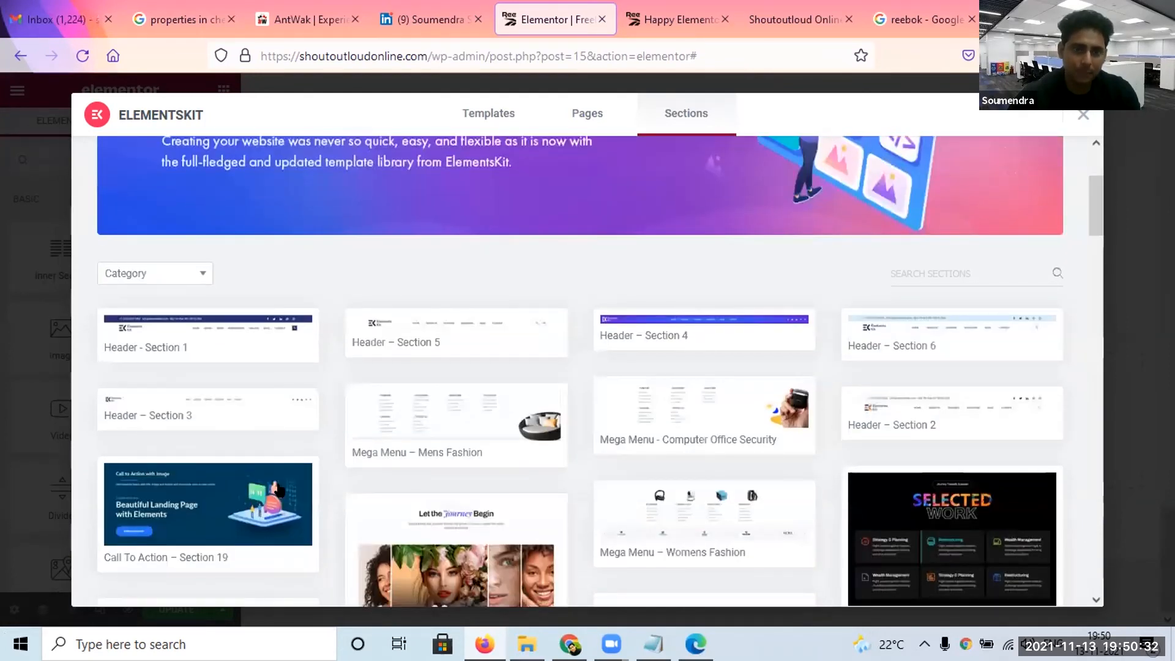
mouse_move(279, 375)
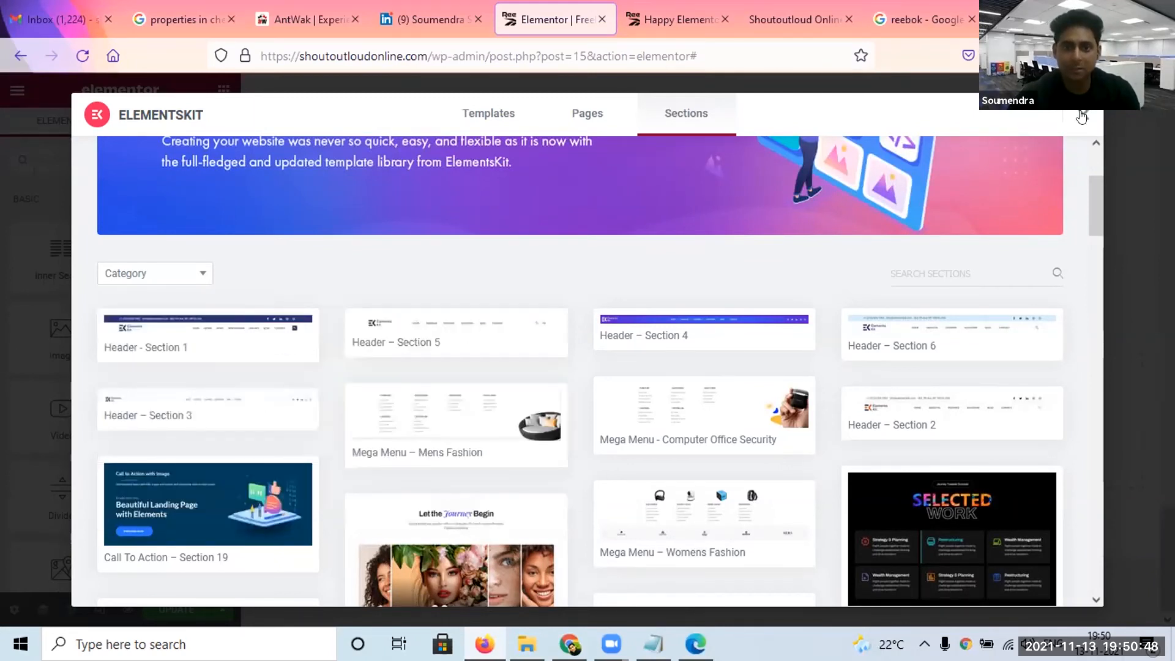
key("Escape")
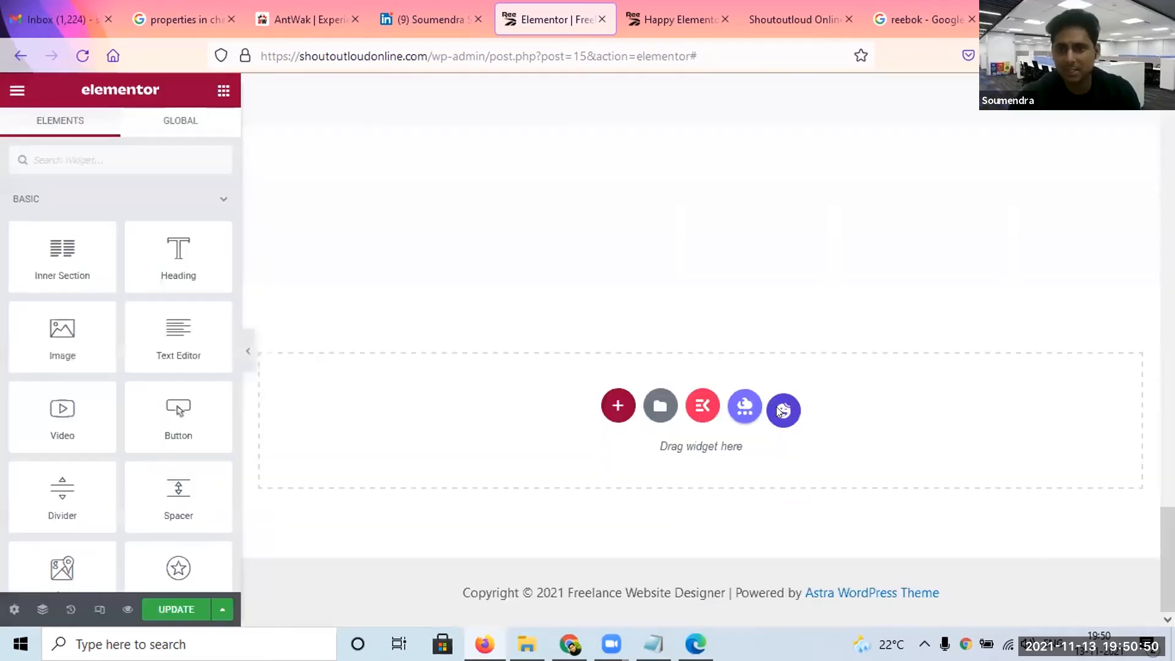
Insert the "We are a New York based digital agency" block from the About category of the Happy Addons template library.
left_click(783, 409)
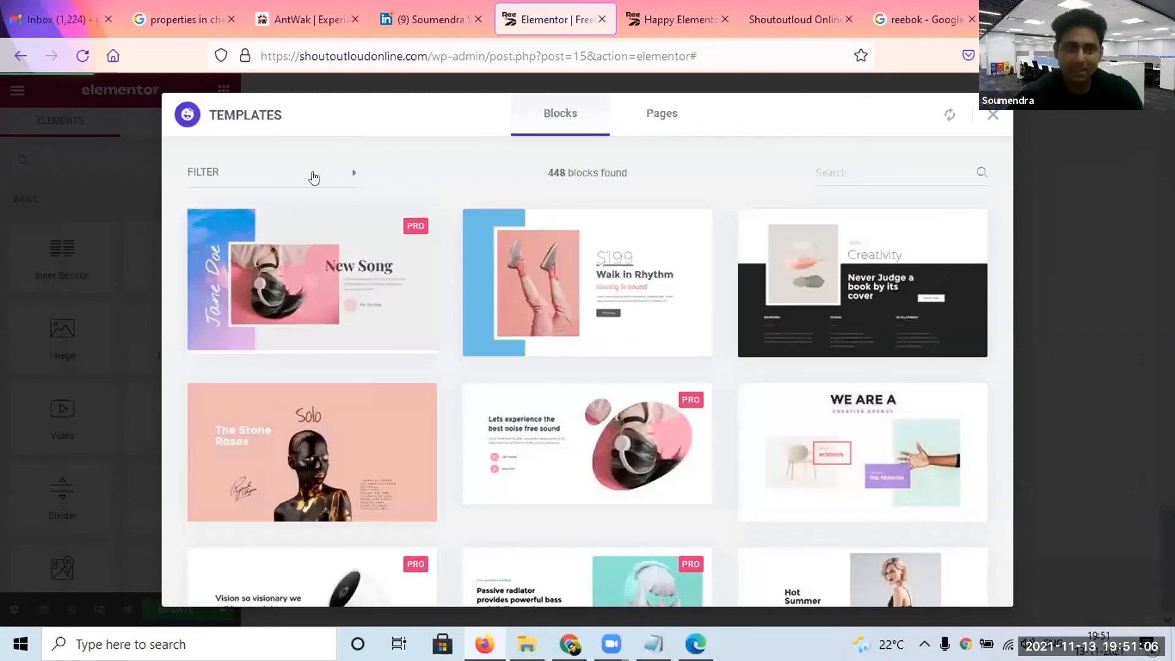
left_click(313, 178)
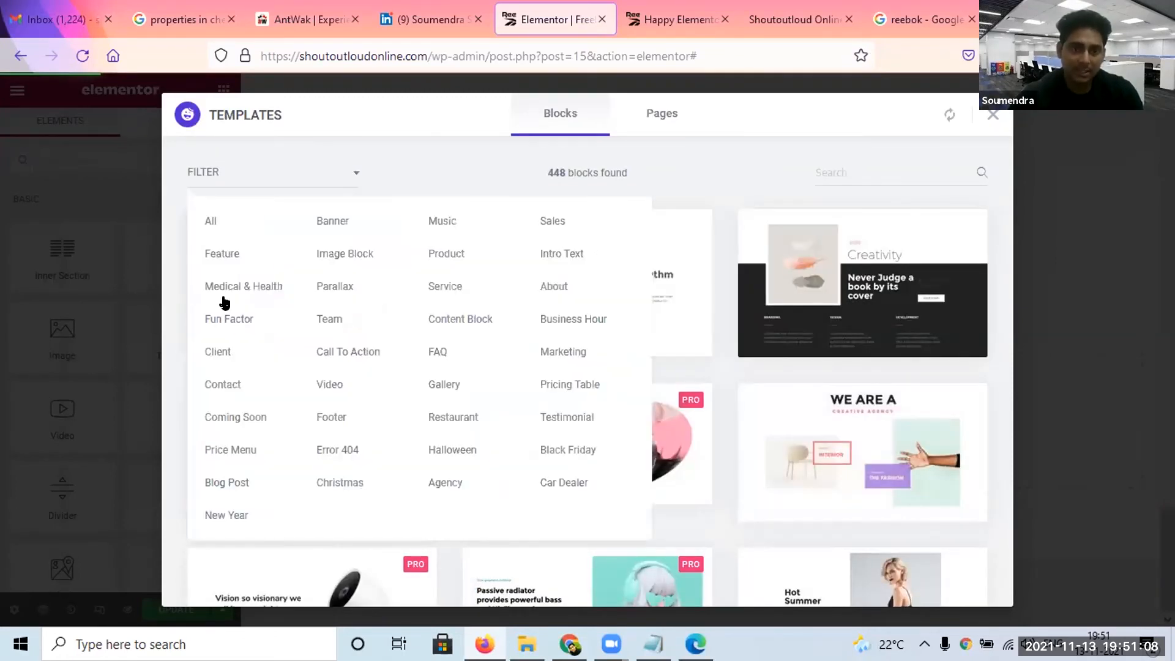
left_click(544, 287)
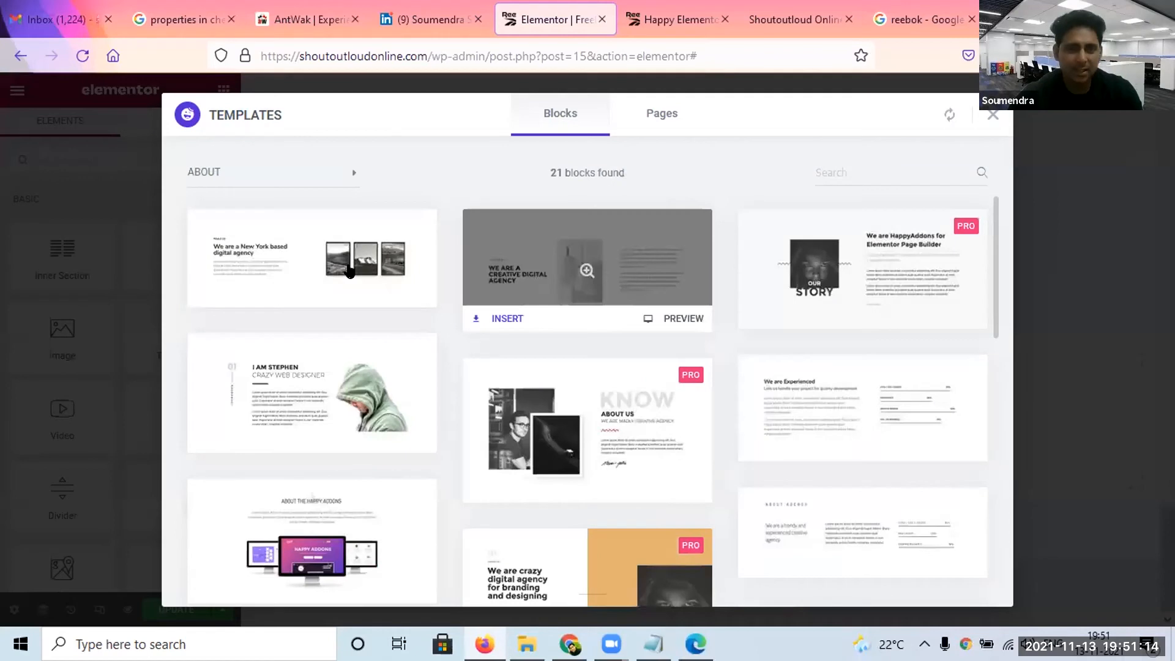
left_click(866, 281)
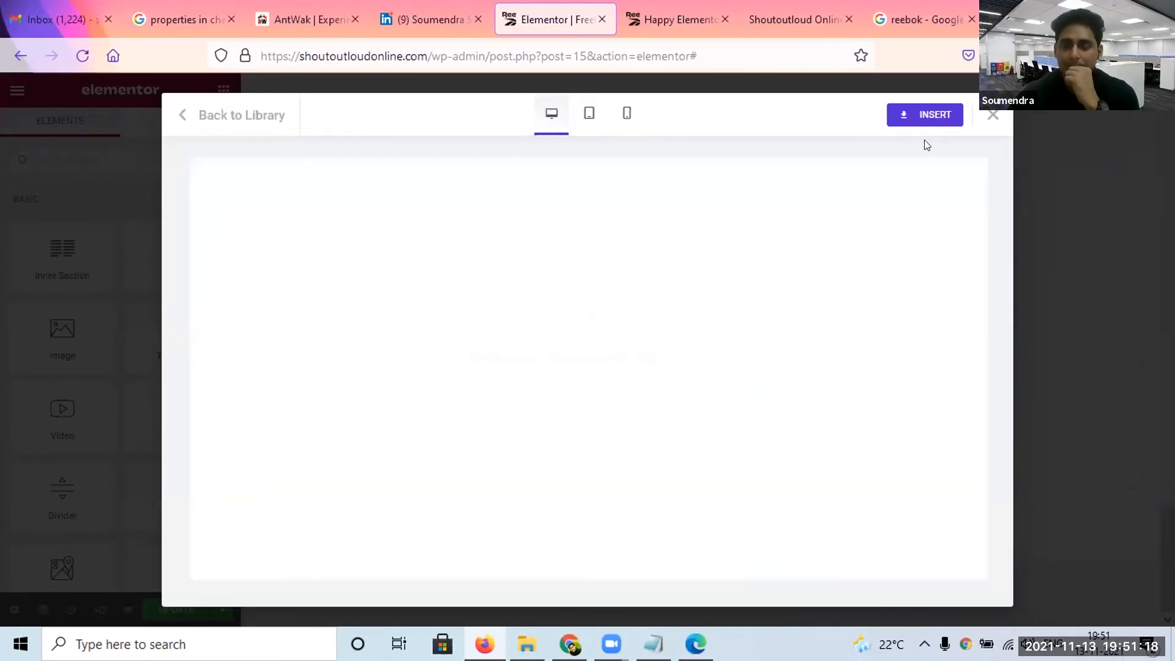
left_click(921, 123)
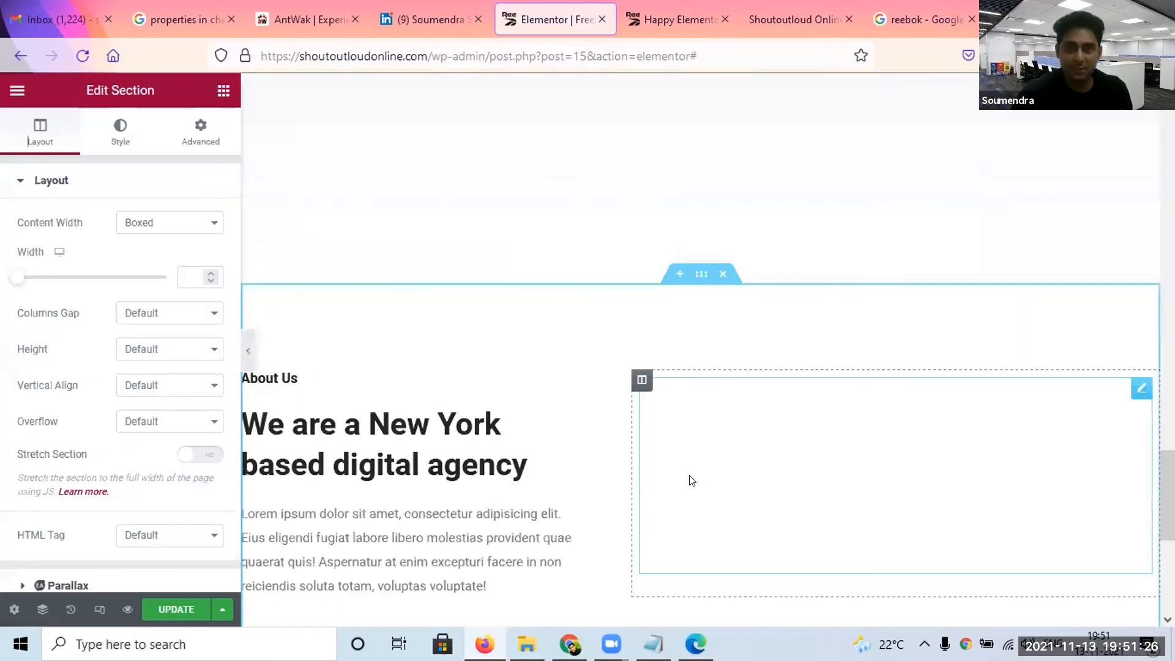
Change the large heading of the About Us block to "Why you should let me handle your project?".
scroll(596, 342, "down", 2)
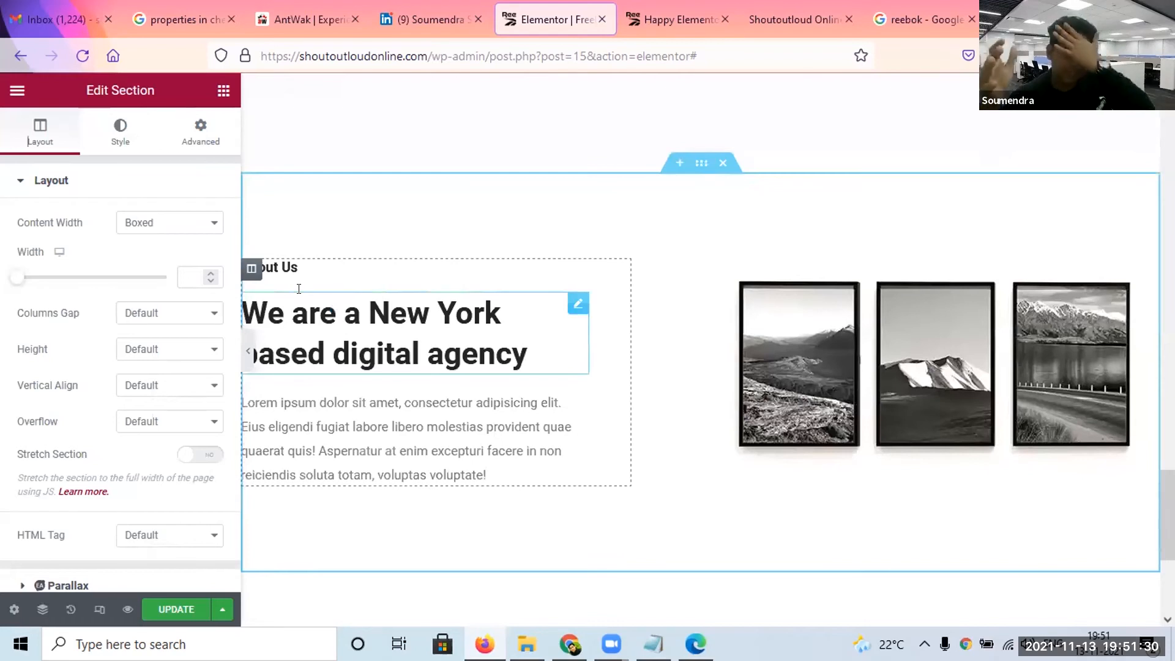
left_click(374, 340)
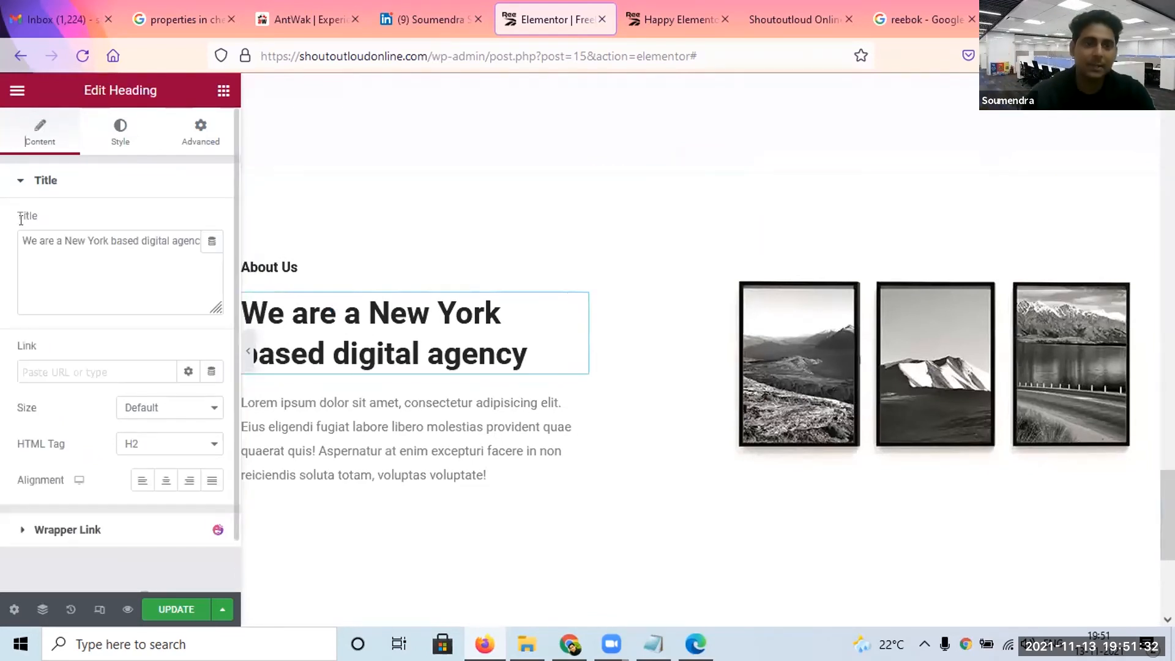
triple_click(95, 248)
type("Why y")
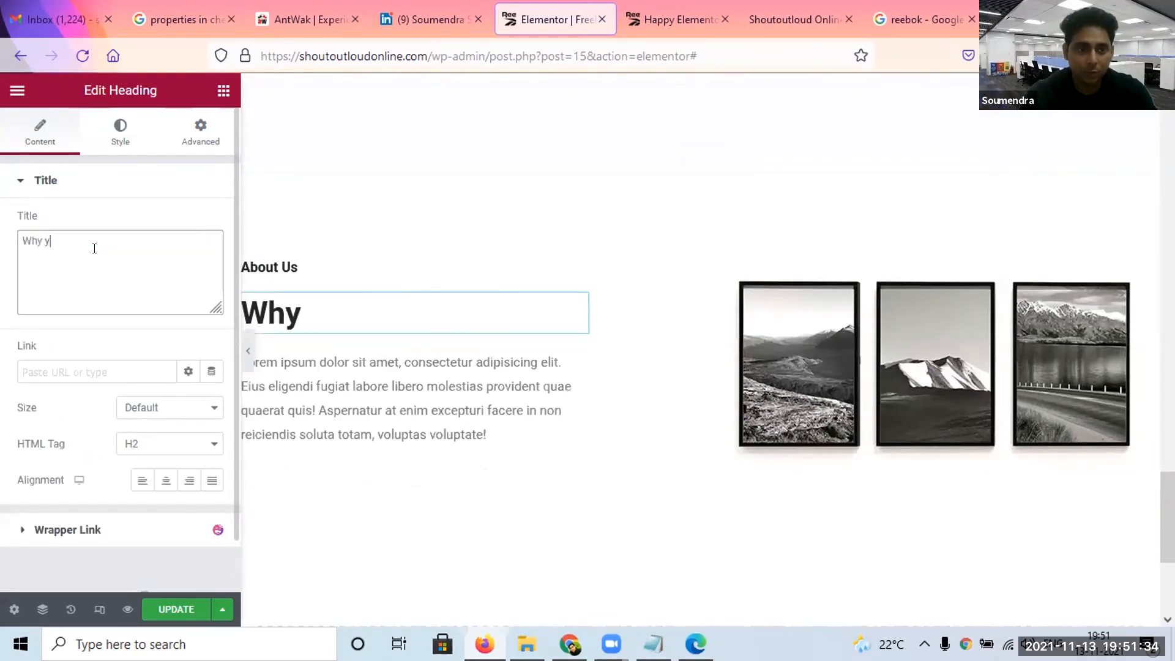
type("ou should let me do yo")
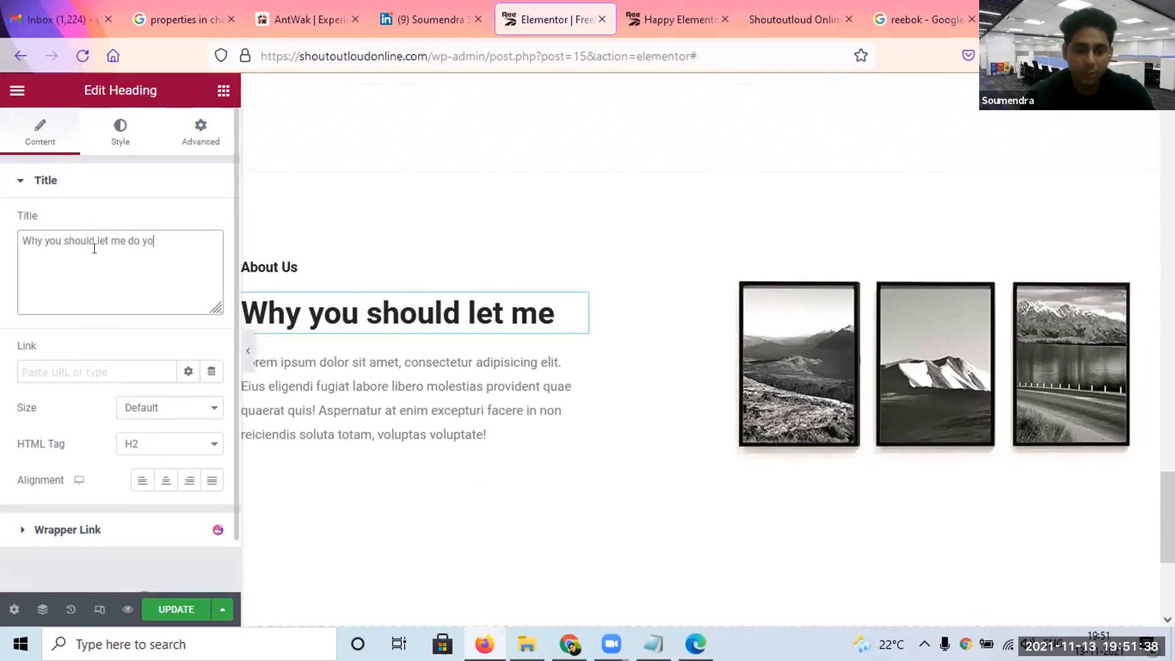
key("BackSpace")
key("BackSpace")
key("BackSpace")
key("BackSpace")
key("BackSpace")
type("handl")
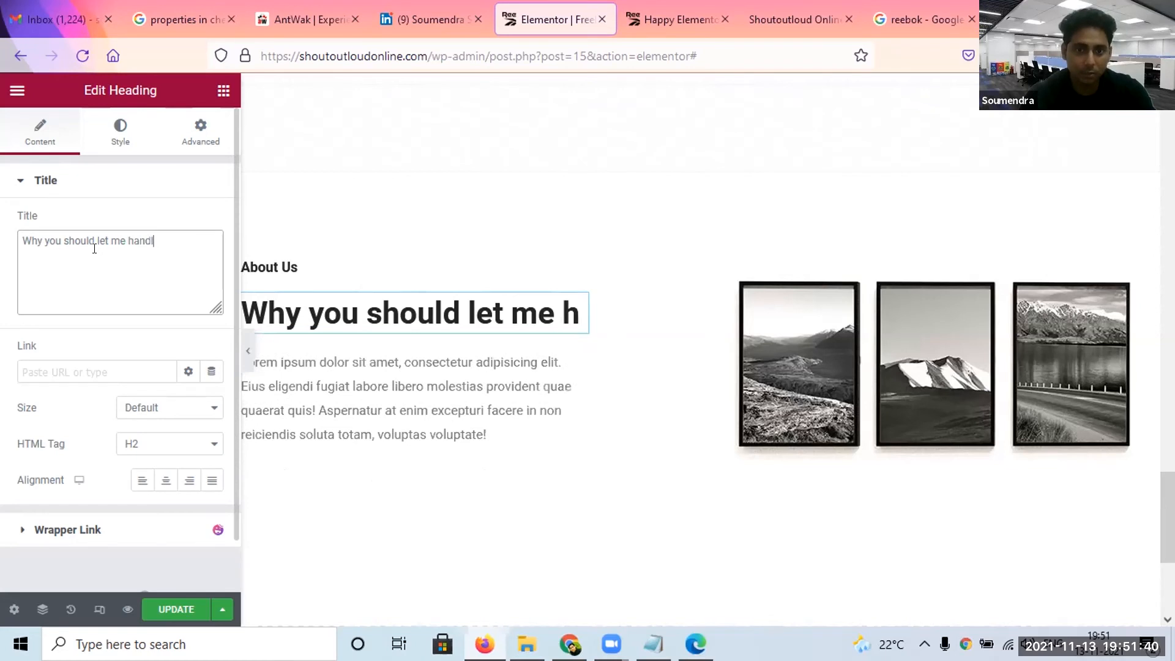
type("e your project?")
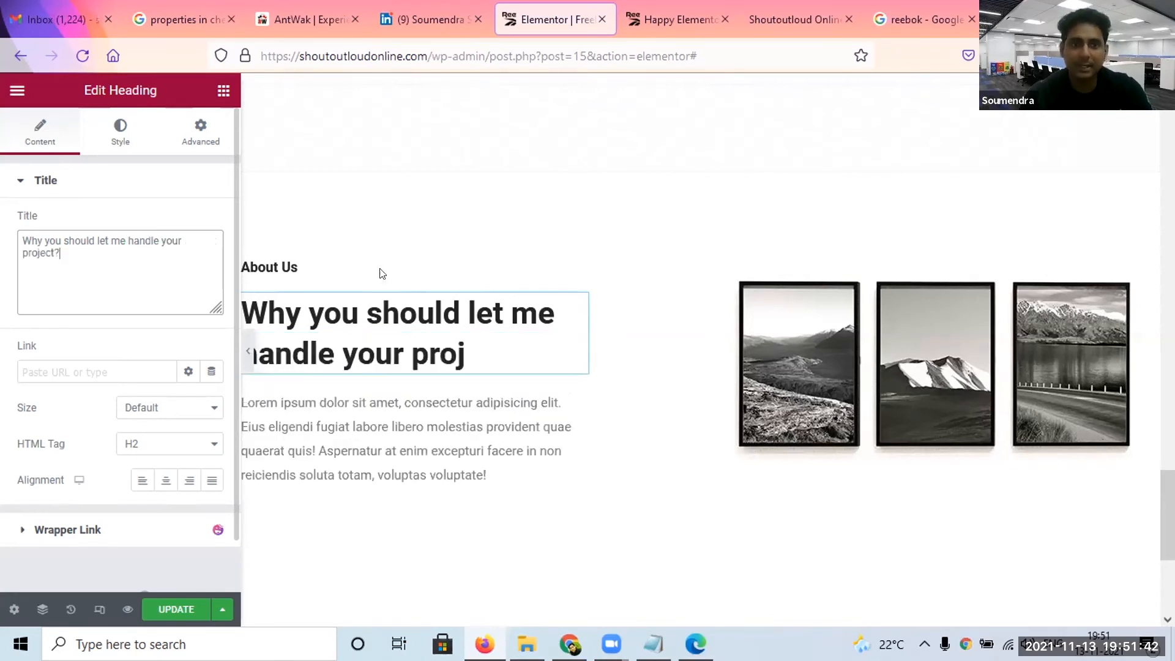
Open the placeholder paragraph of the About Us block for editing, select its text and save the page.
left_click(509, 411)
key("ctrl+a")
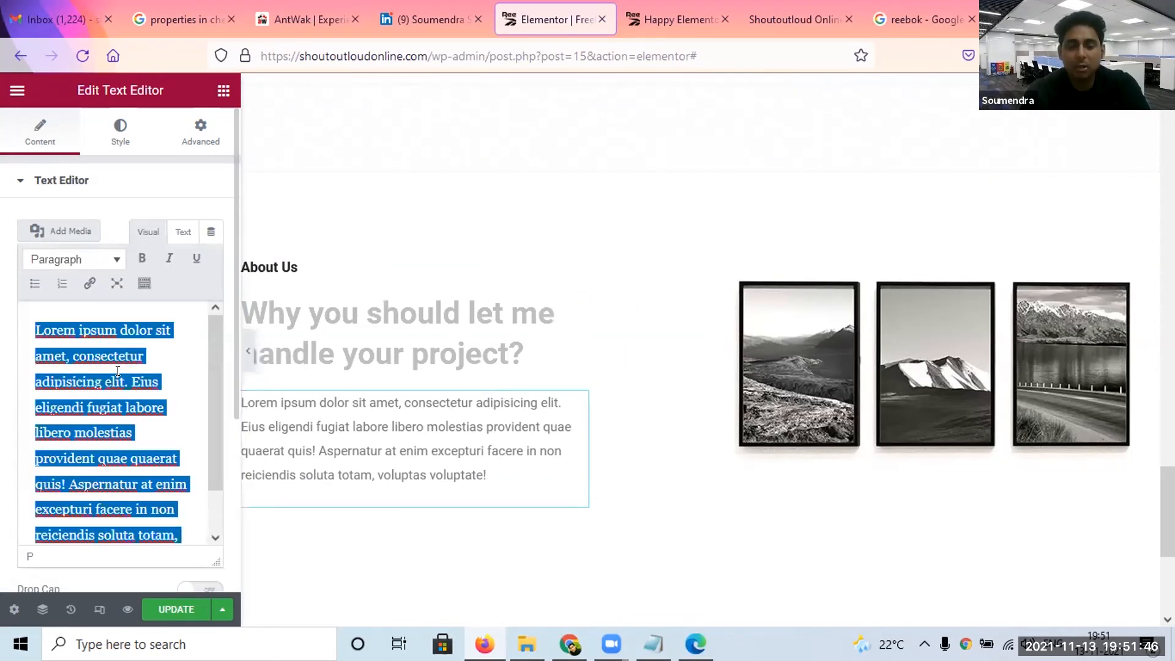
type("Lorem ipsum dolor sit amet, consectetur adipisicing elit. Eius eligendi fugiat labore libero molestias provident quae quaerat quis! Aspernatur at enim excepturi facere in non reiciendis soluta totam, voluptas voluptate!")
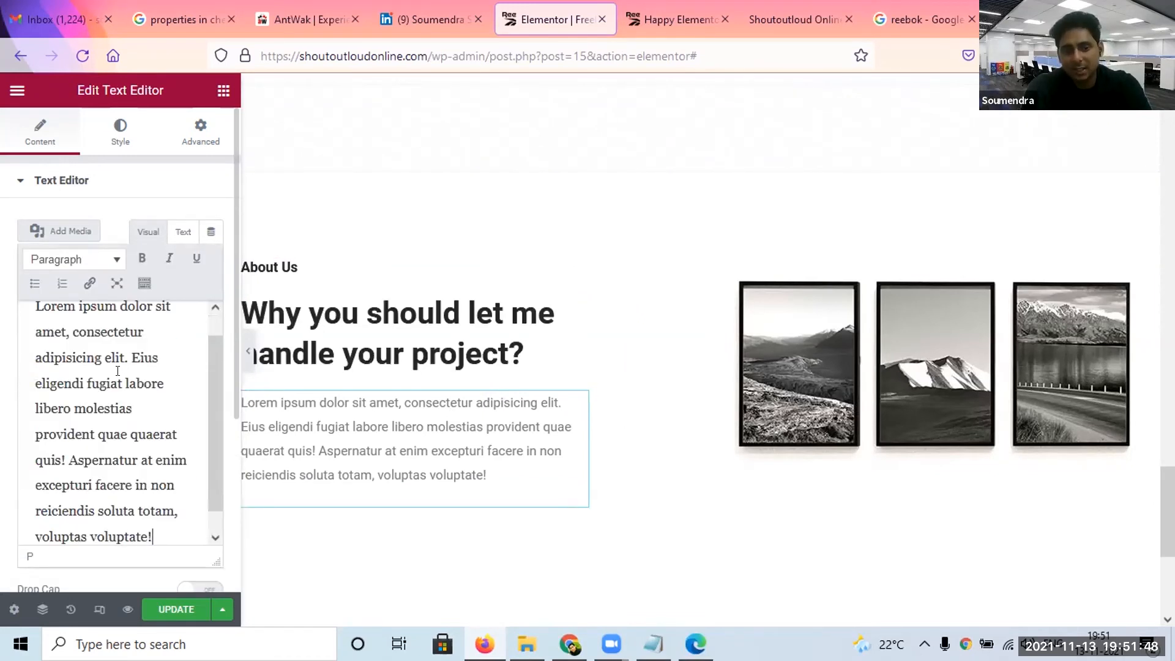
left_click(324, 428)
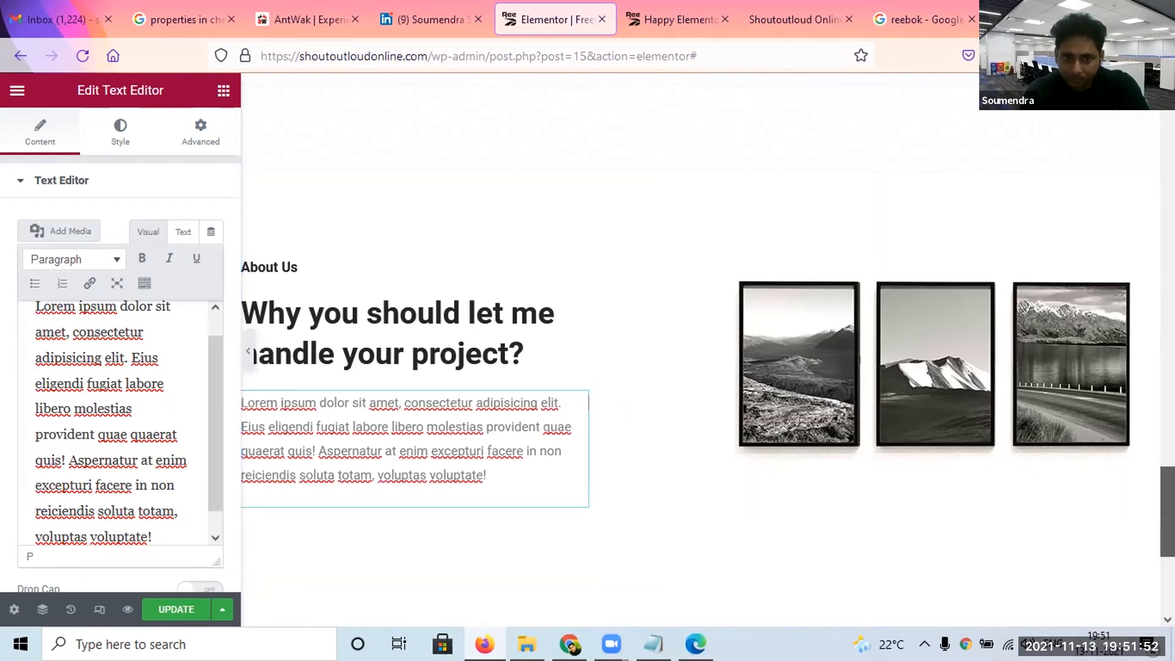
scroll(244, 369, "down", 2)
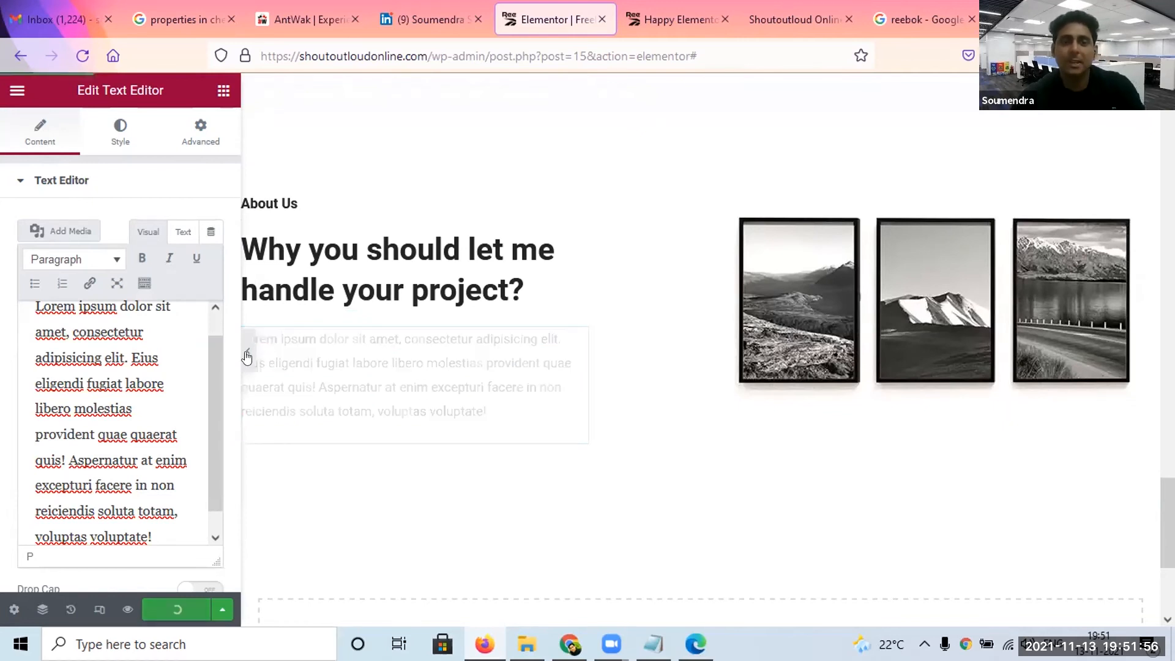
key("ctrl+s")
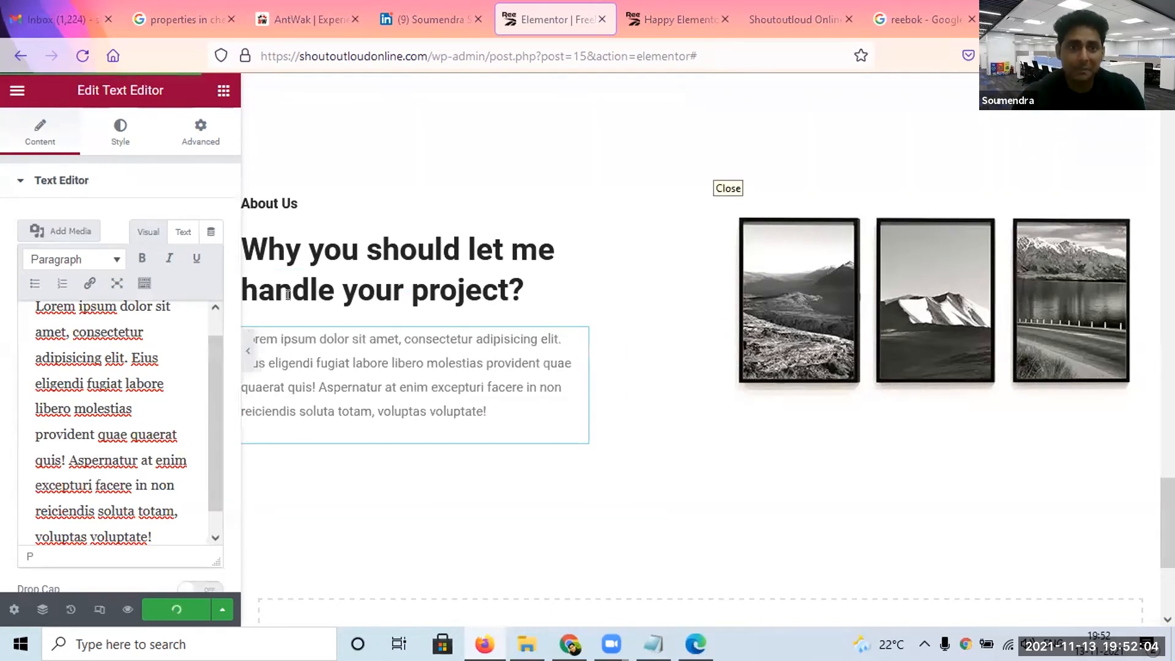
Review the page without the editing panel, from the domain extensions and services sections down to About Us, and return to the editing view.
left_click(242, 346)
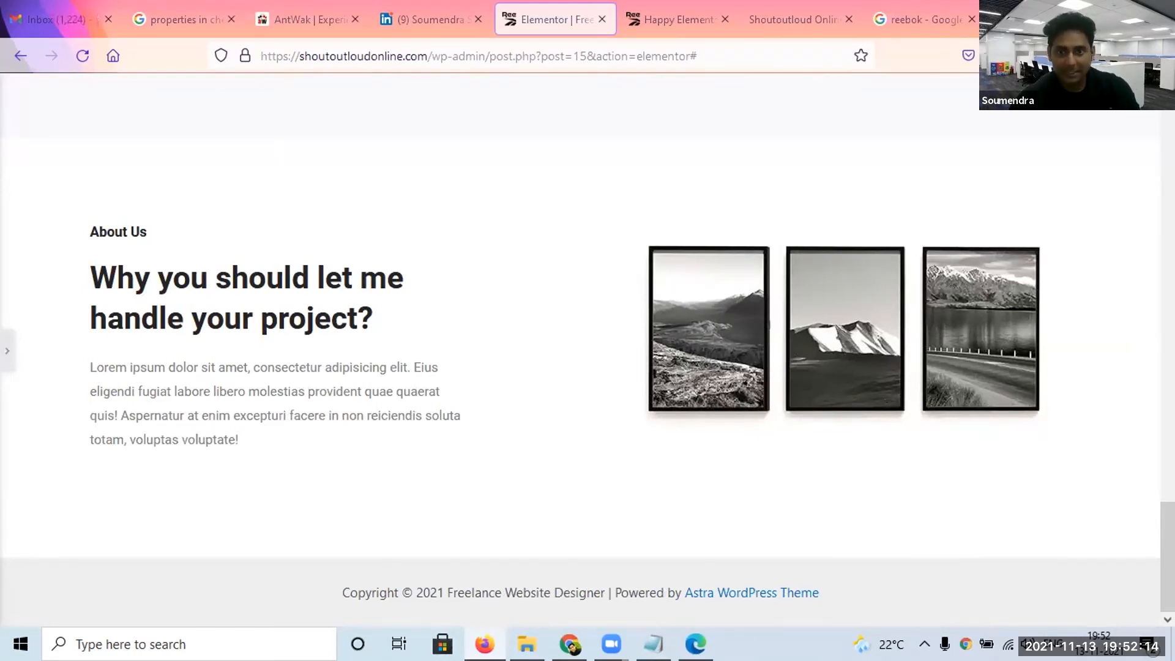
scroll(588, 349, "up", 4)
scroll(588, 349, "up", 10)
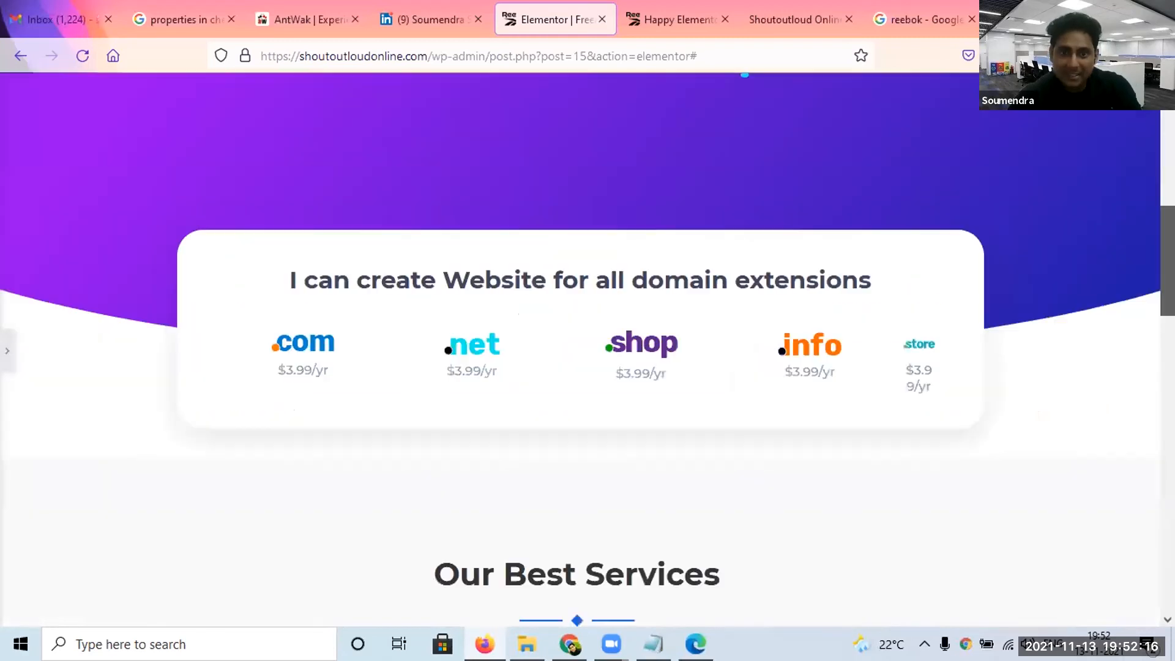
scroll(588, 349, "up", 7)
scroll(588, 349, "down", 17)
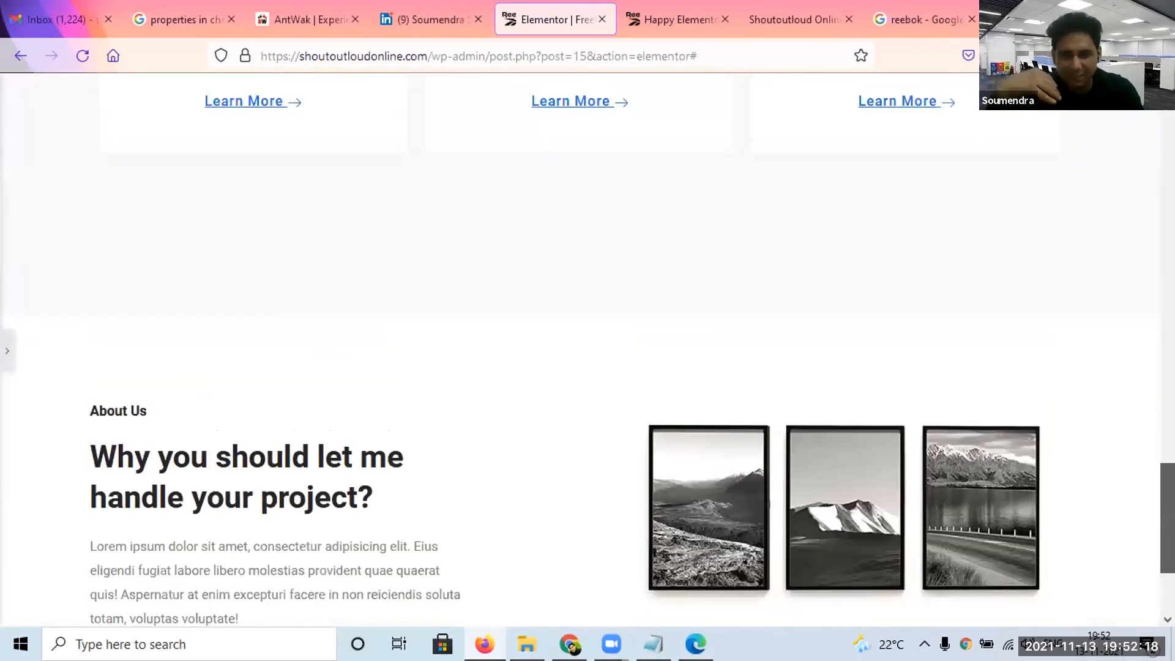
scroll(587, 349, "up", 4)
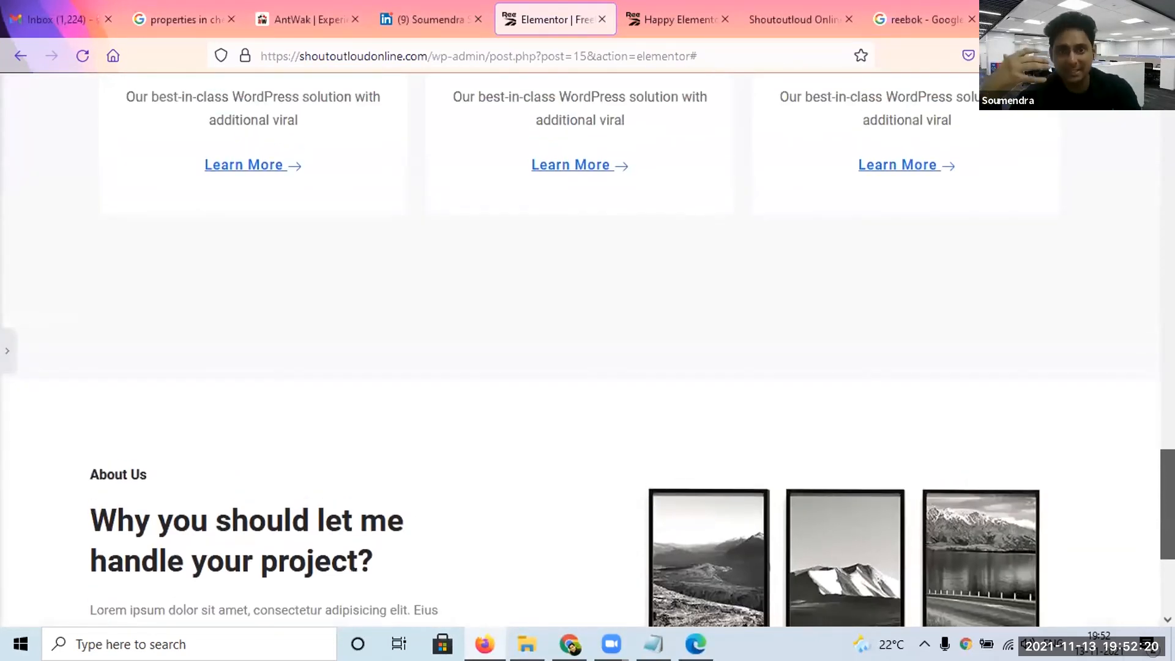
scroll(587, 349, "up", 12)
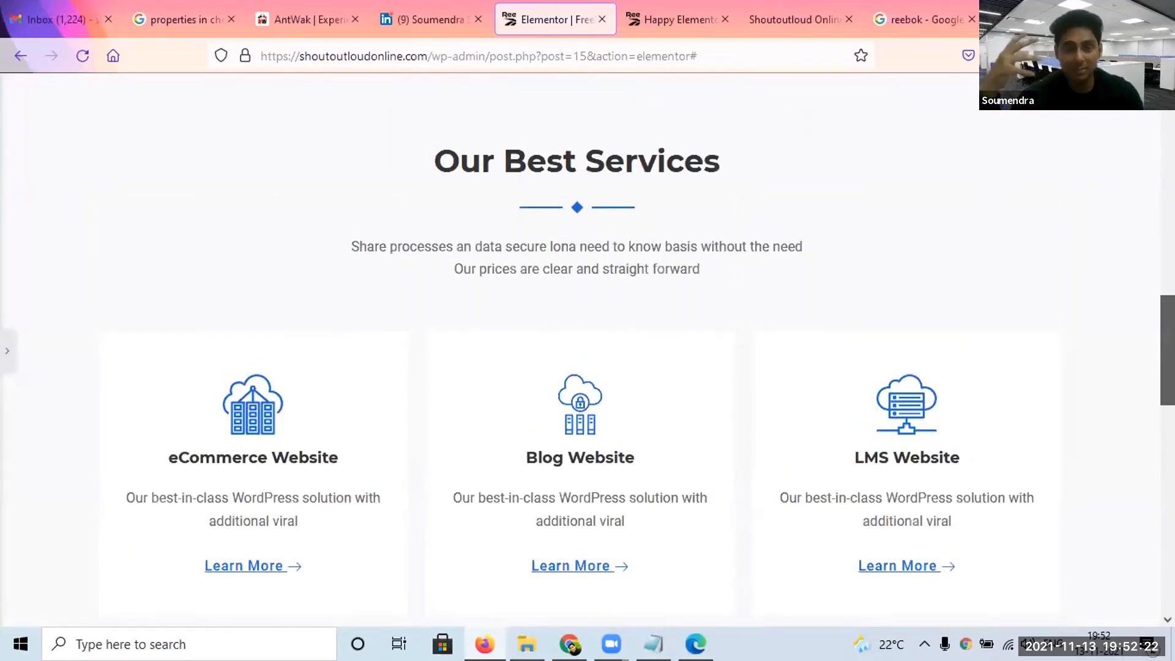
scroll(1103, 453, "down", 3)
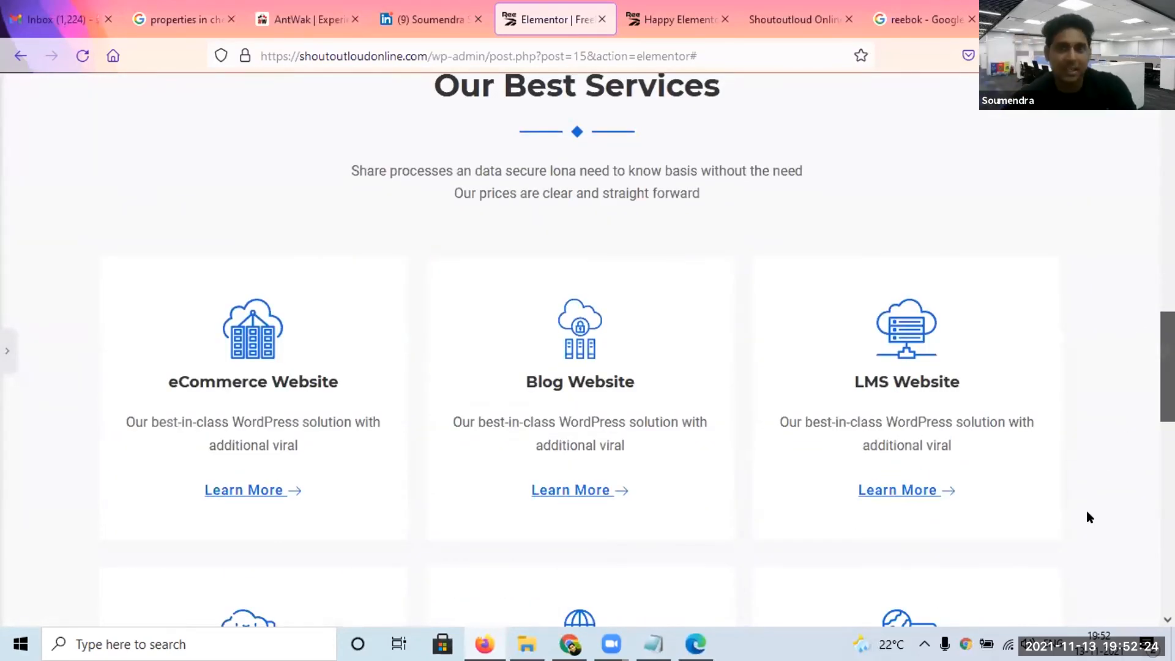
scroll(1086, 510, "down", 11)
scroll(1088, 508, "down", 4)
scroll(1089, 489, "up", 4)
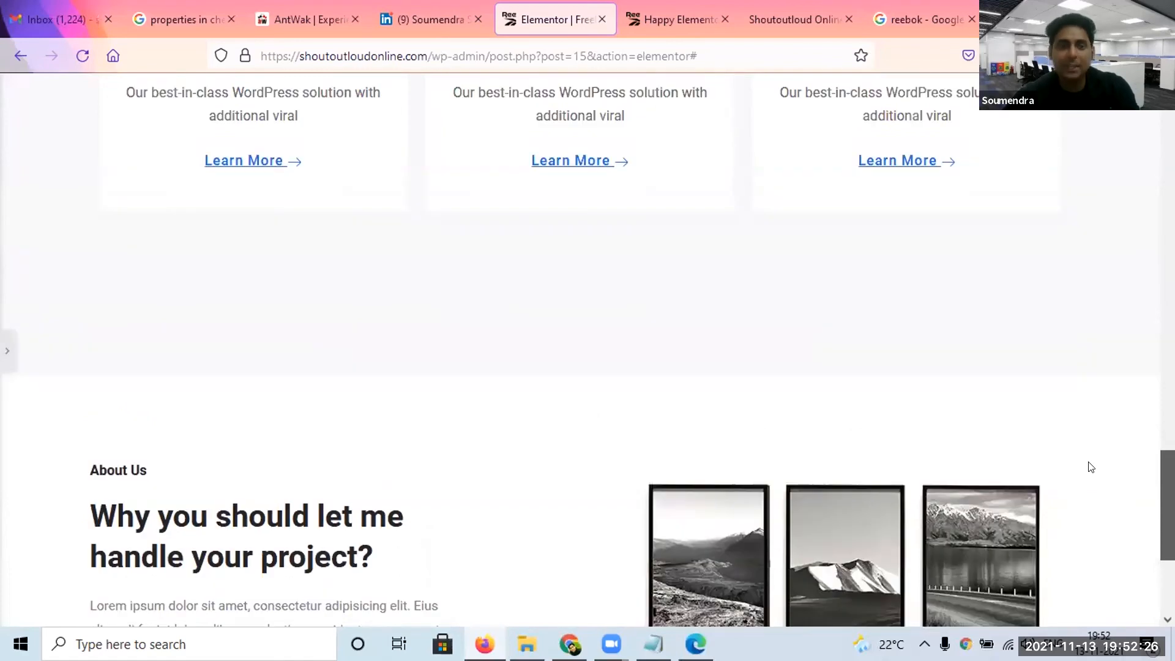
scroll(1114, 489, "up", 11)
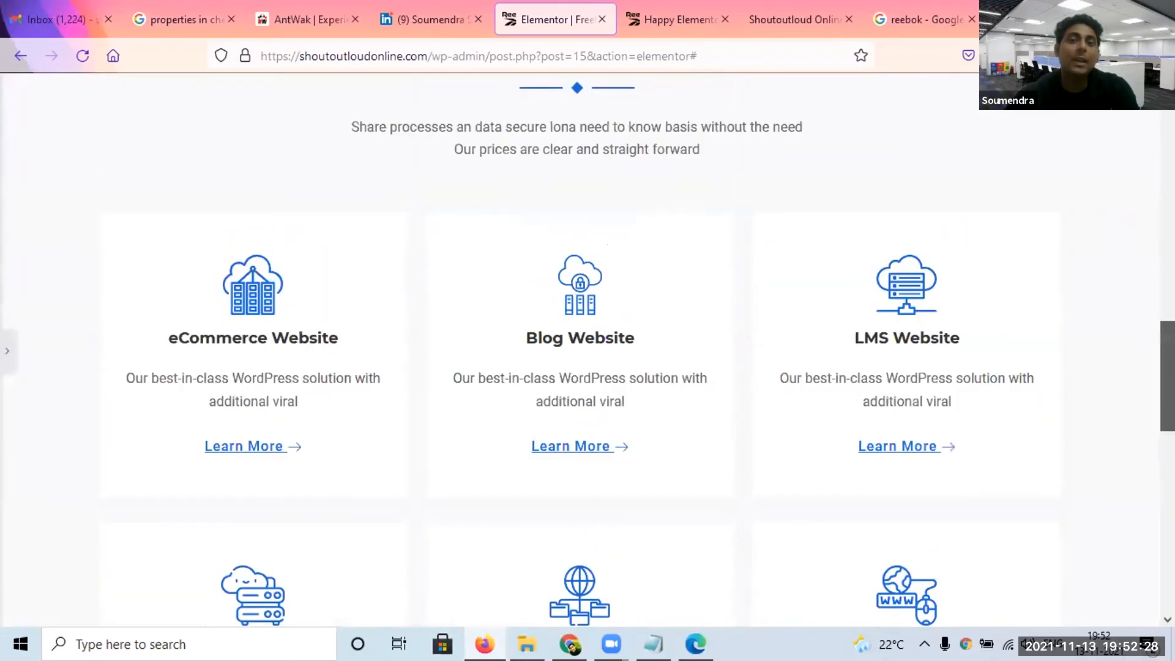
scroll(1094, 476, "down", 12)
scroll(1024, 618, "up", 2)
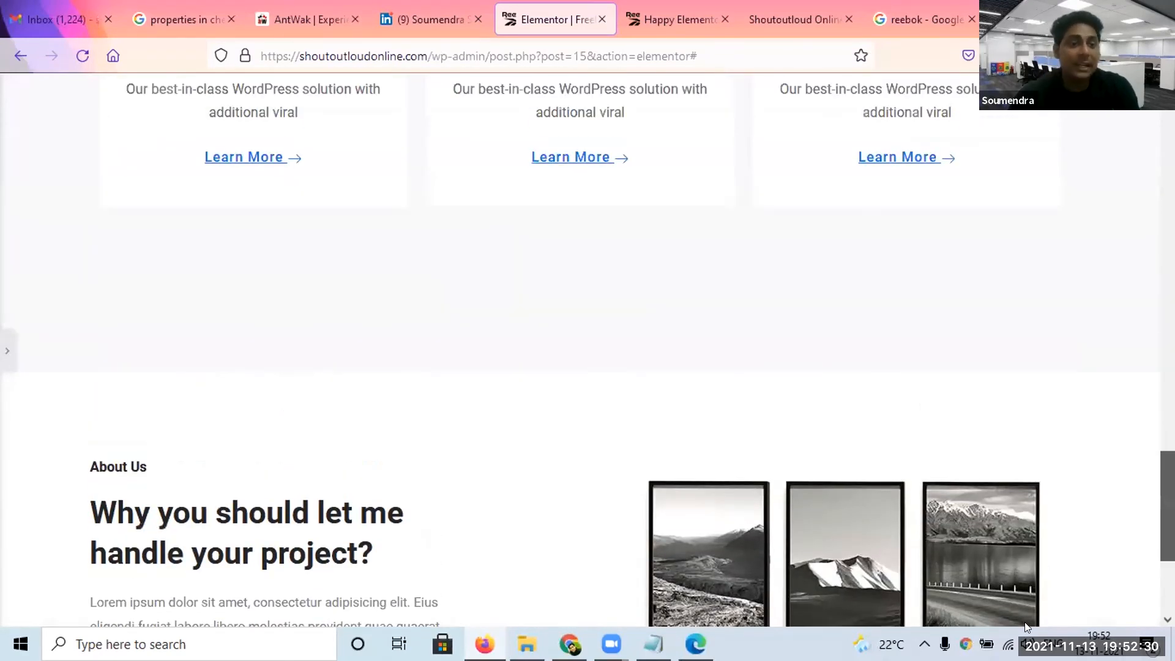
scroll(514, 465, "down", 4)
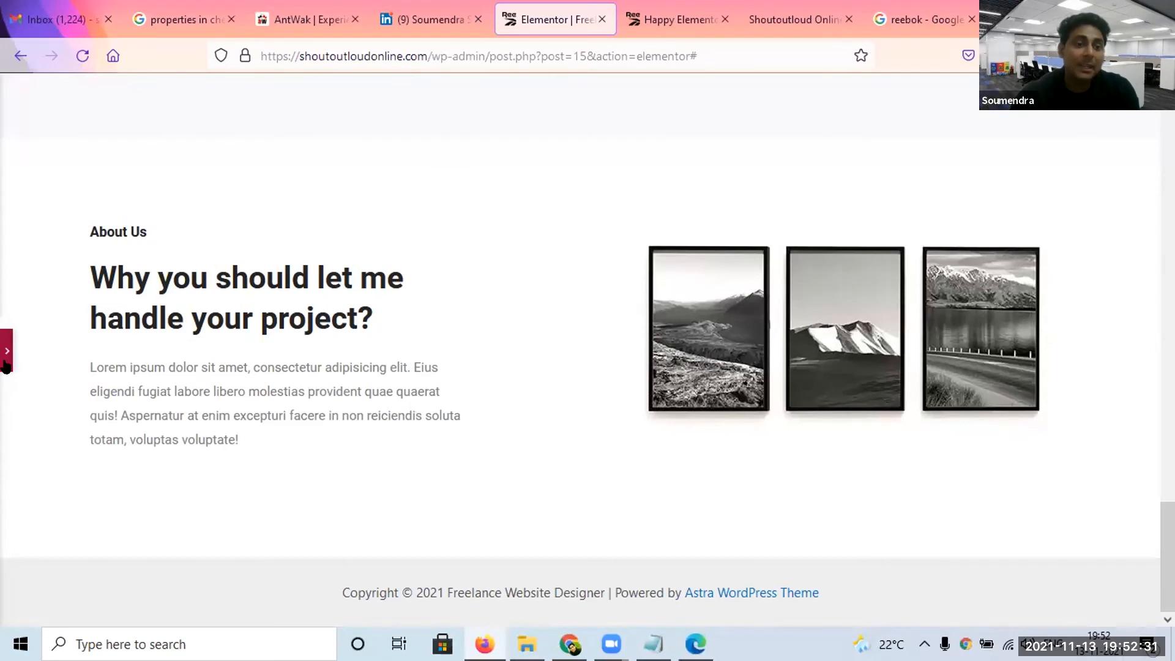
left_click(459, 346)
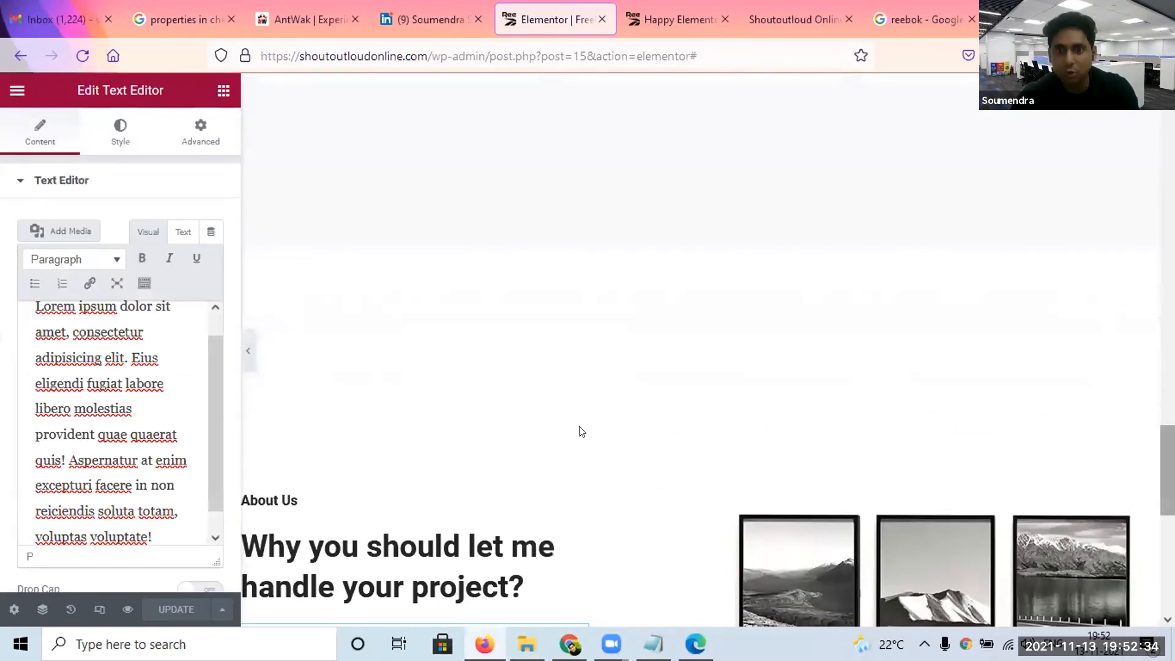
scroll(578, 428, "down", 8)
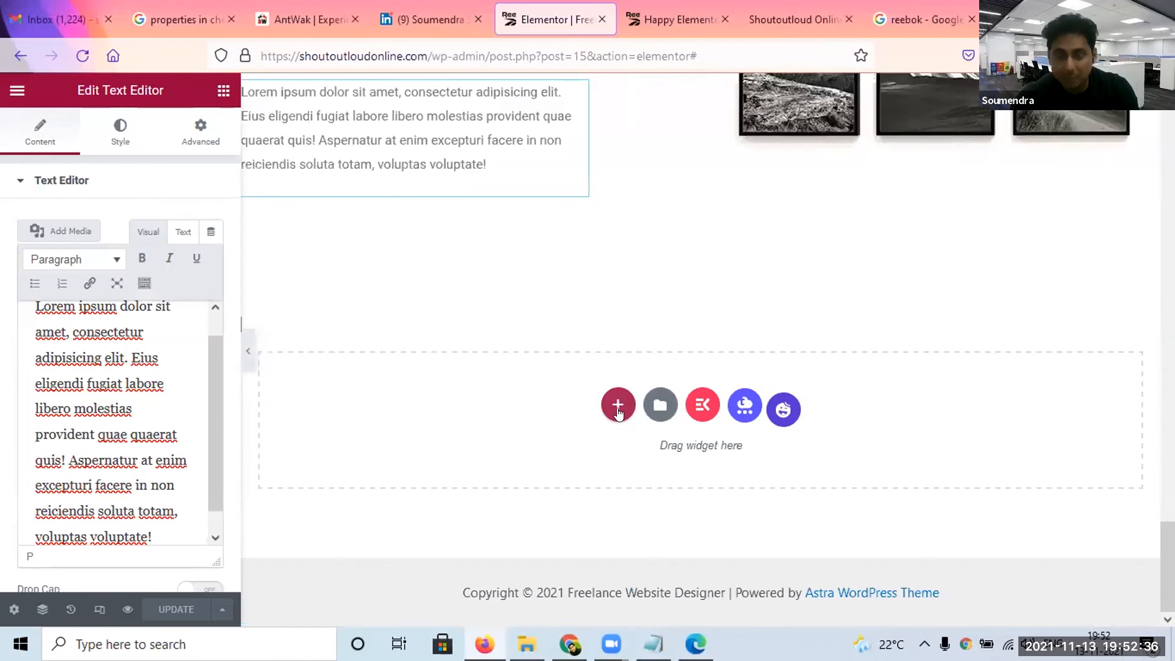
Switch to the Happy Addons browser page and open convertkit.com in its place.
left_click(639, 6)
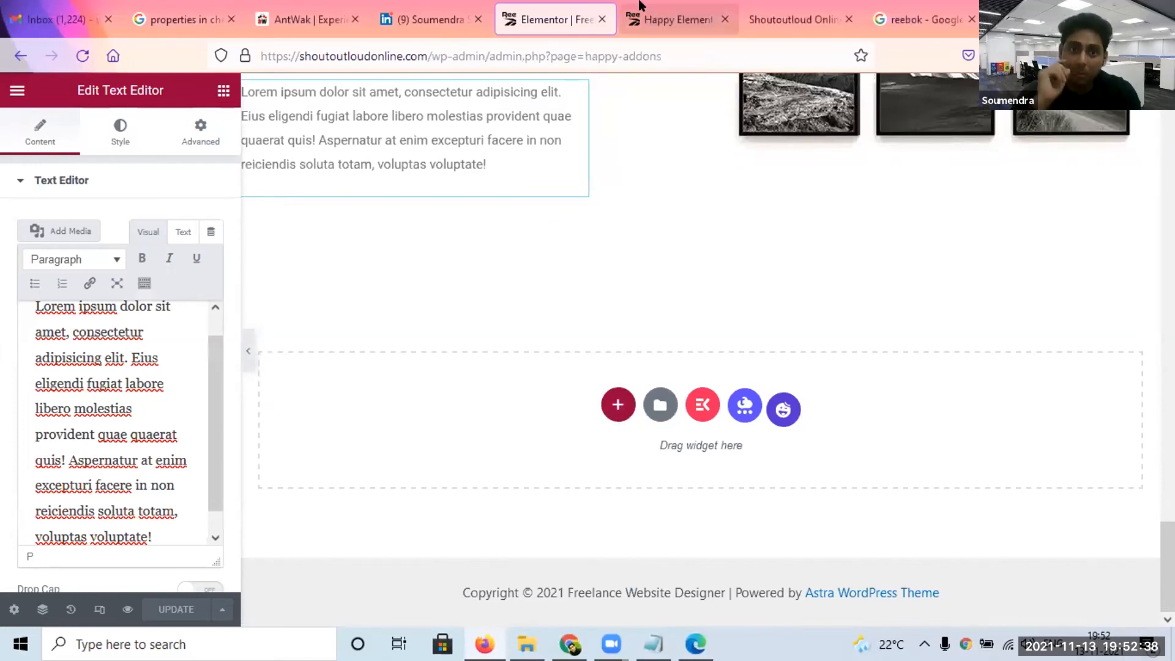
left_click(572, 56)
type("convertkit.com/")
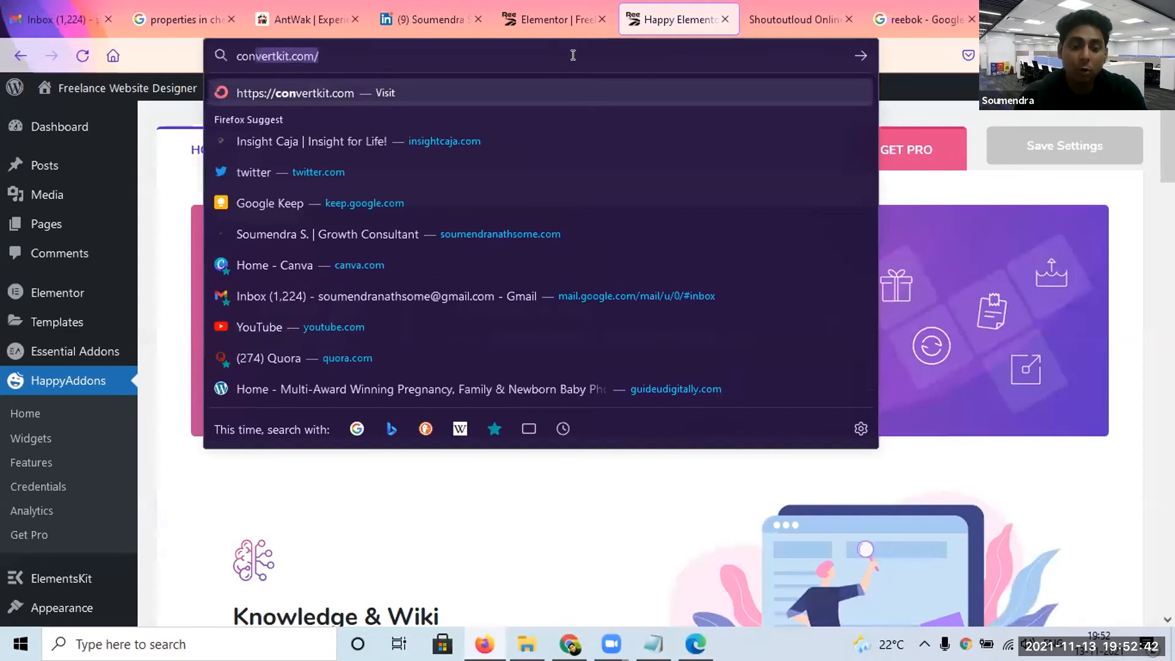
key("Return")
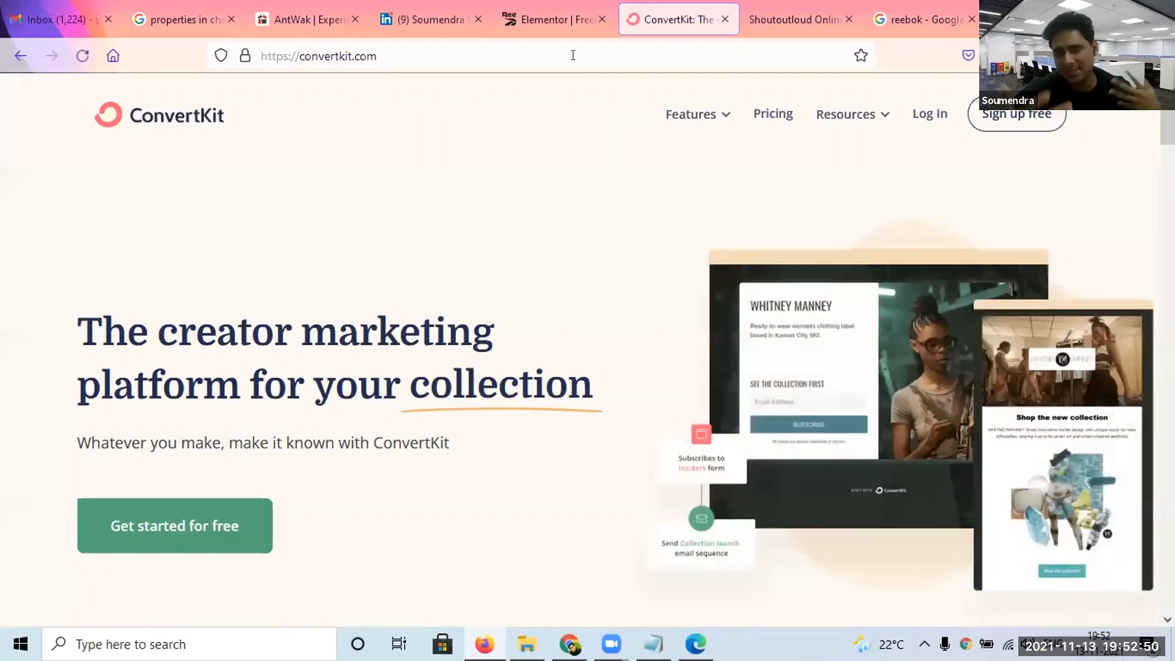
Log in to ConvertKit with the first saved account's e-mail and password.
left_click(931, 118)
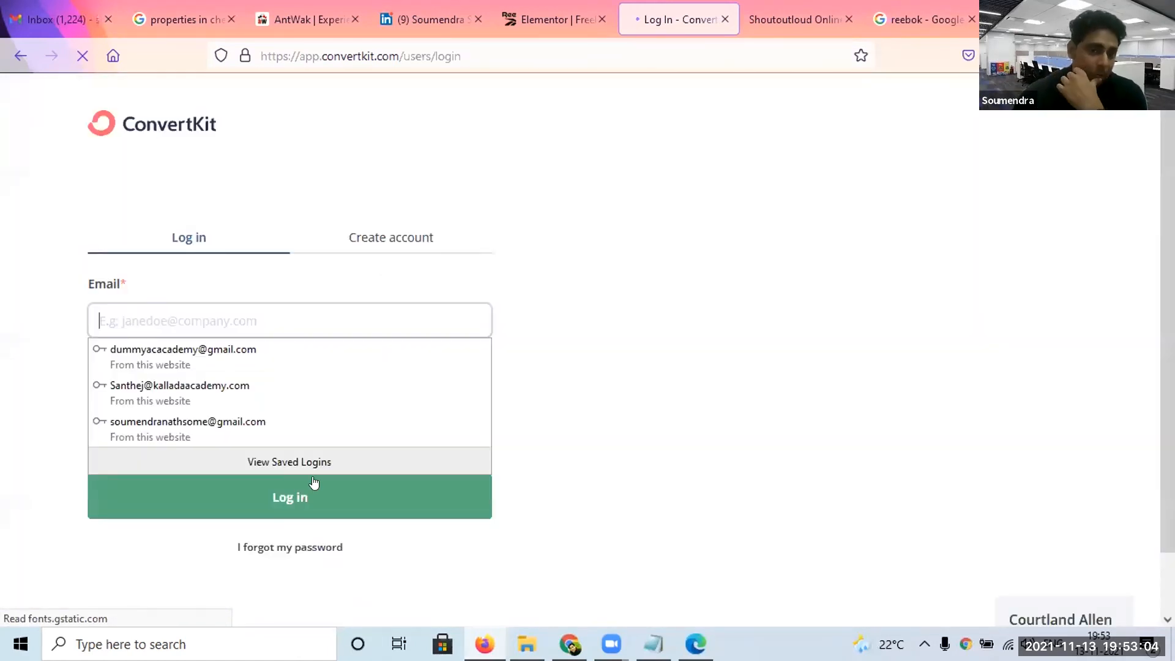
key("Down")
key("Return")
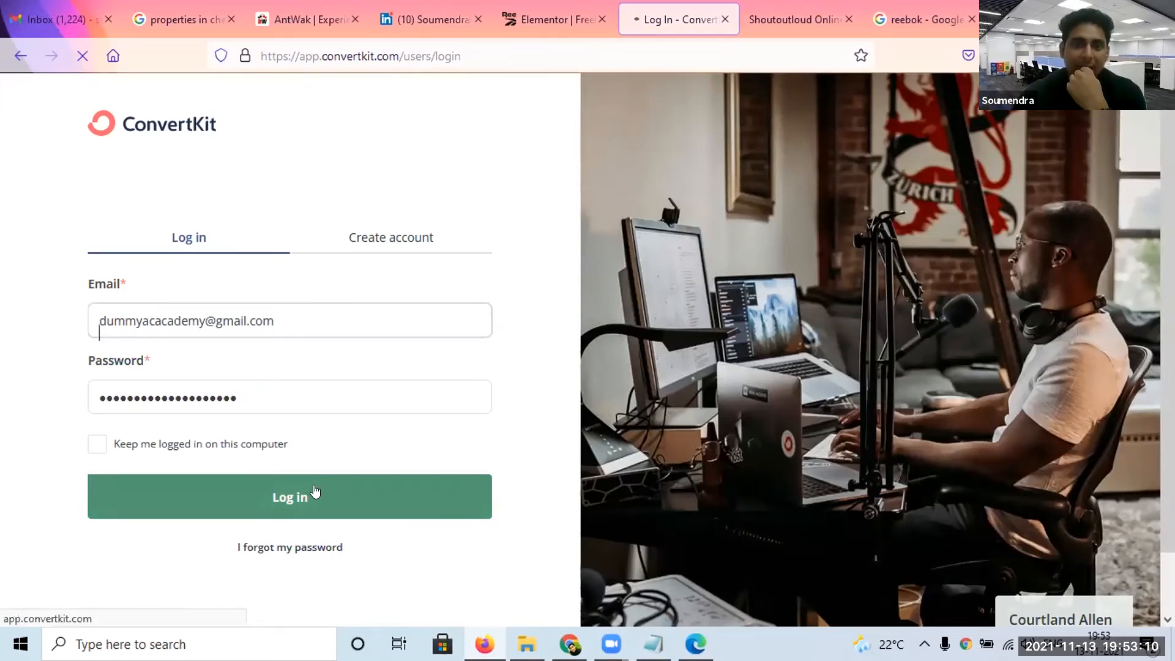
left_click(314, 492)
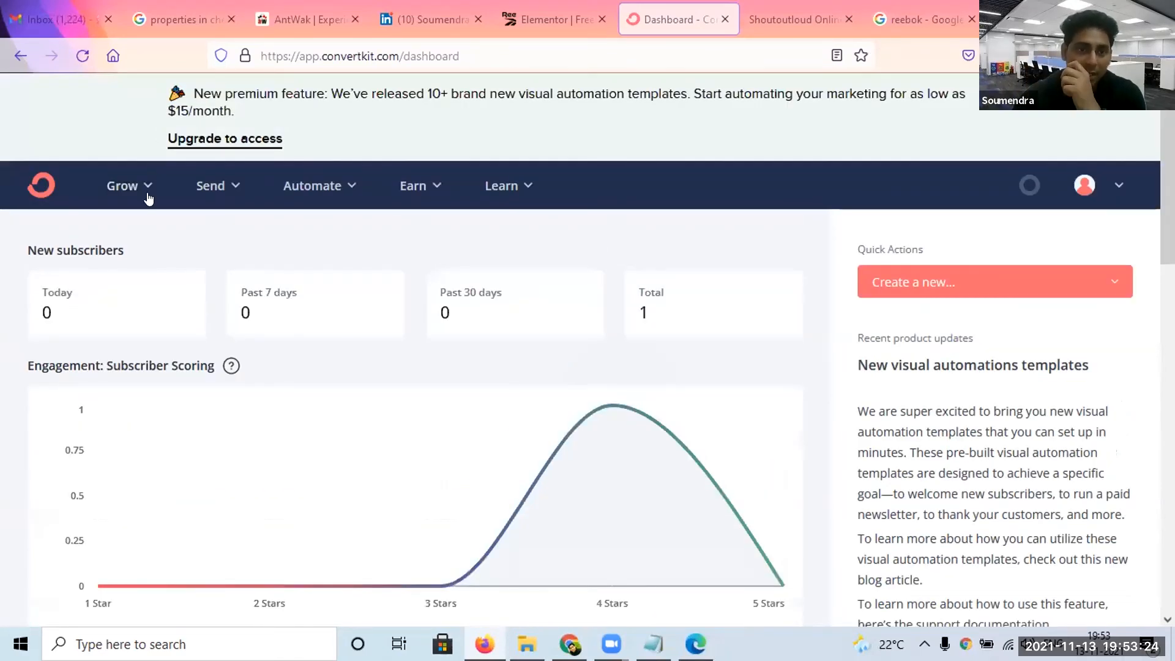
Start a new subscriber form from Landing Pages & Forms and choose the Inline display format.
left_click(149, 191)
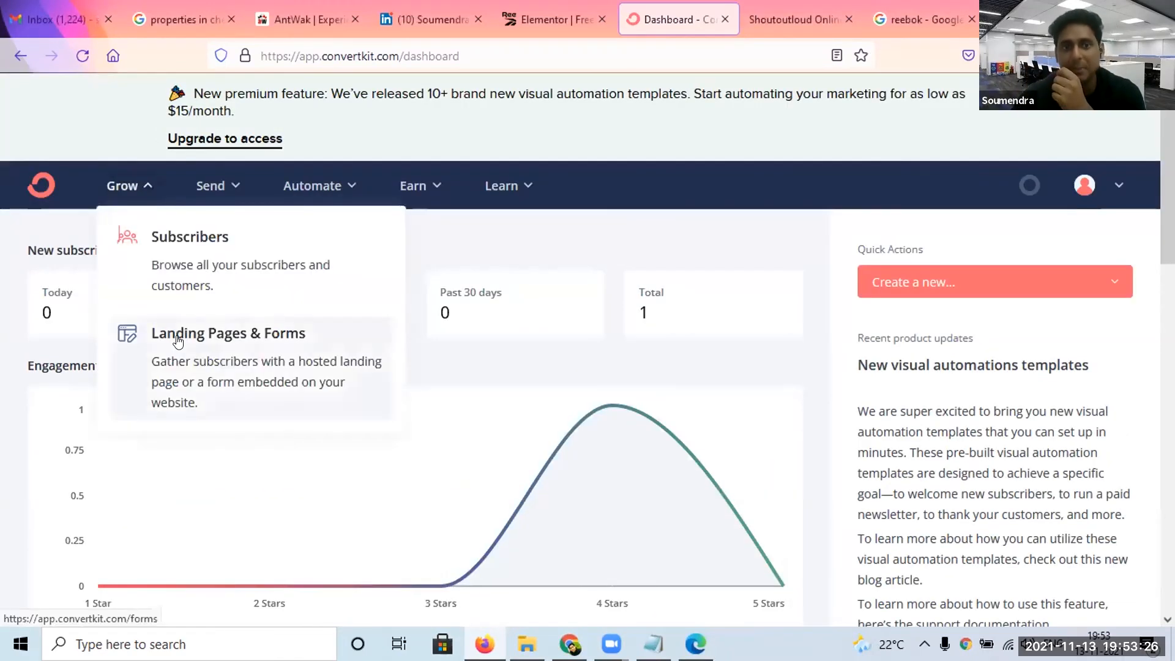
left_click(179, 338)
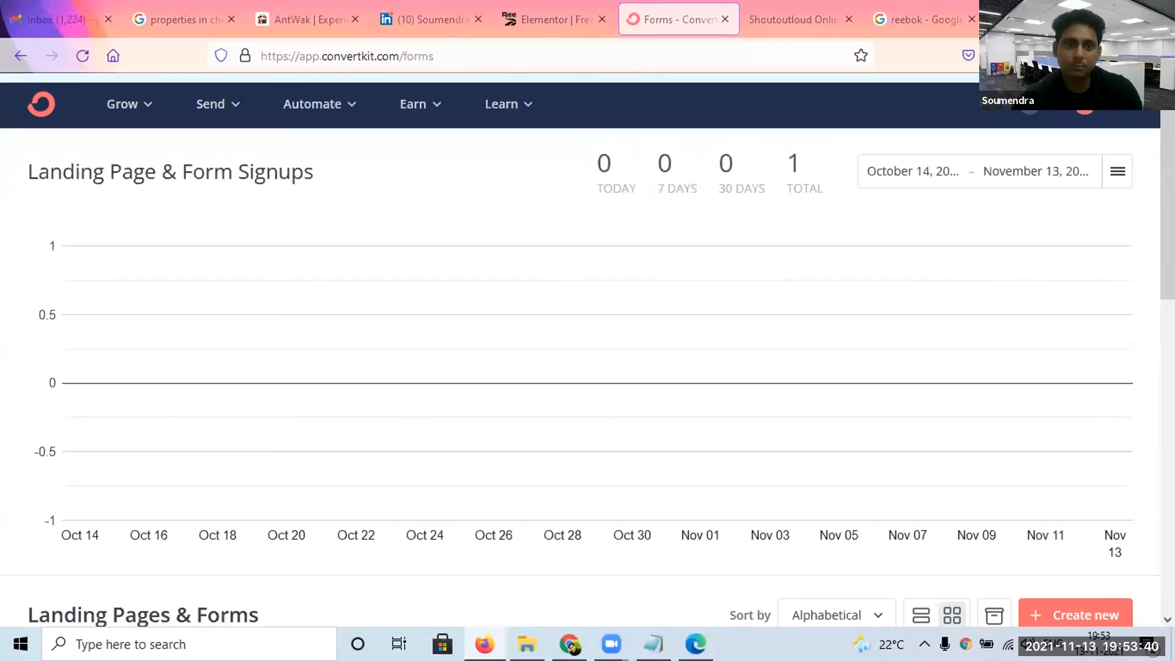
scroll(1049, 328, "down", 5)
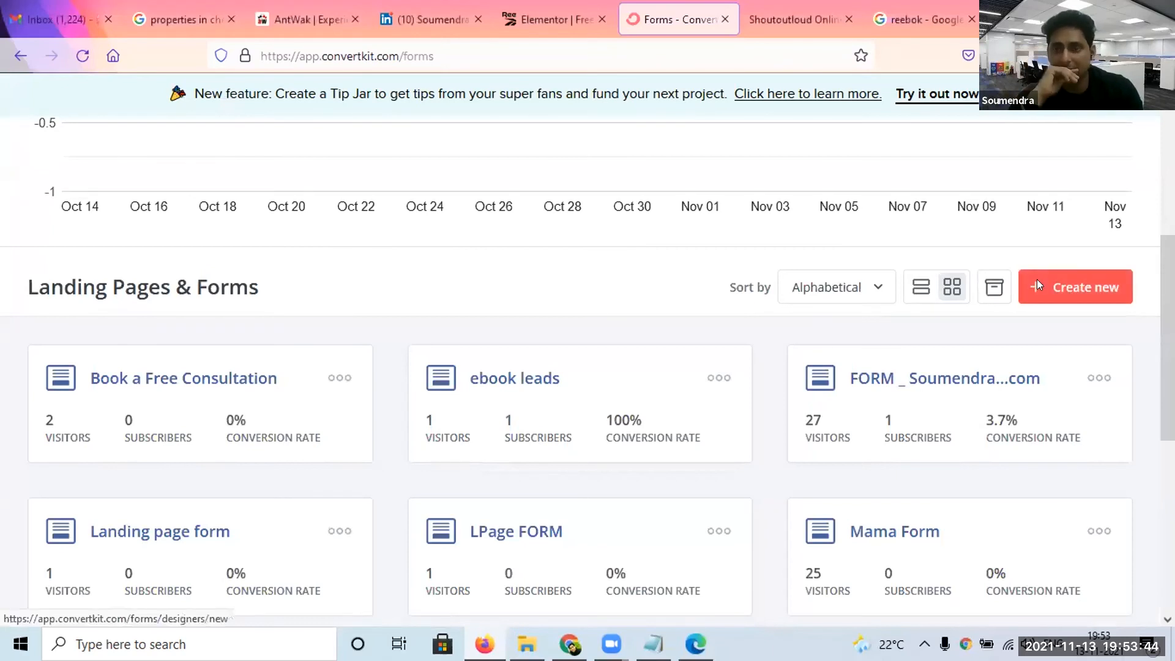
left_click(1038, 285)
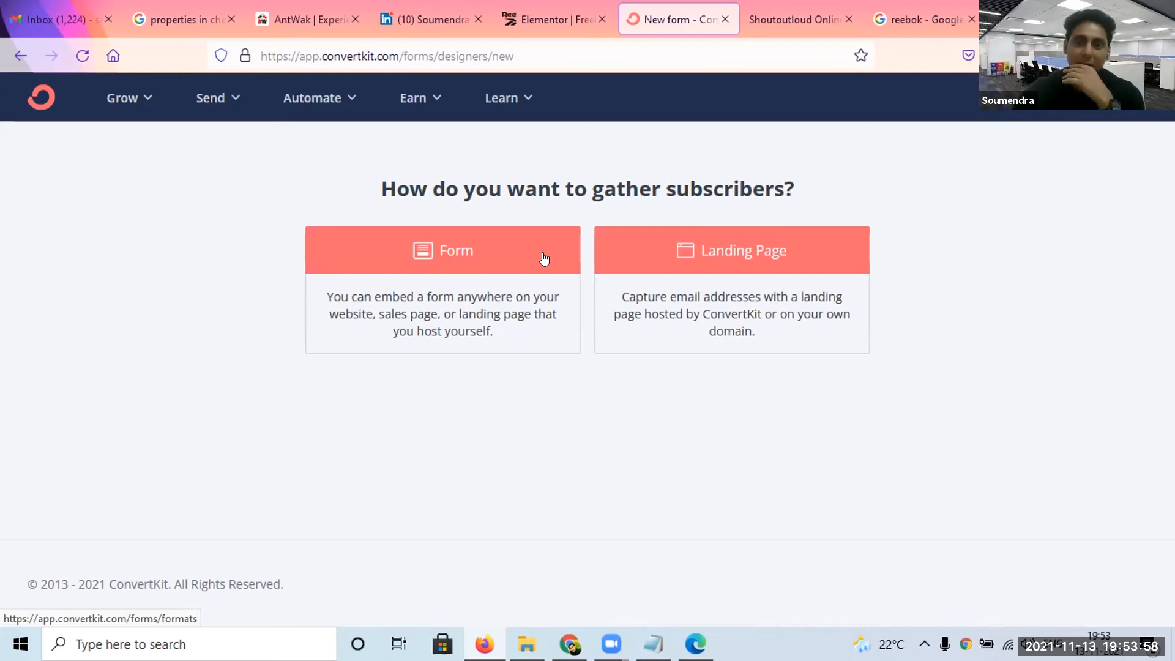
left_click(527, 271)
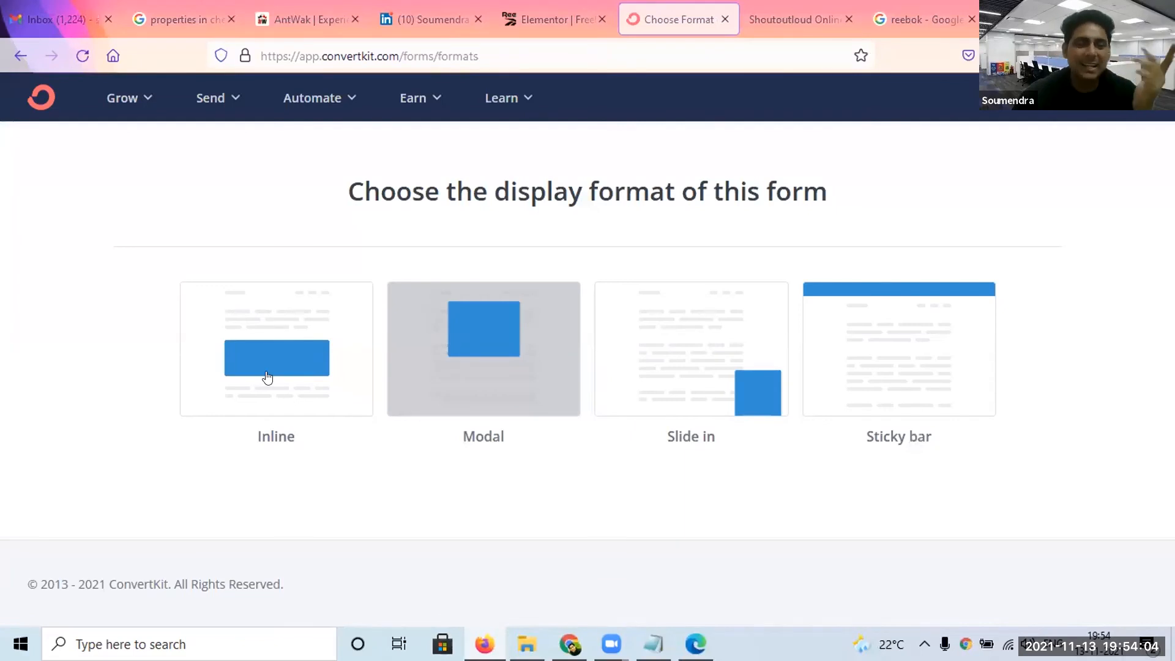
left_click(268, 376)
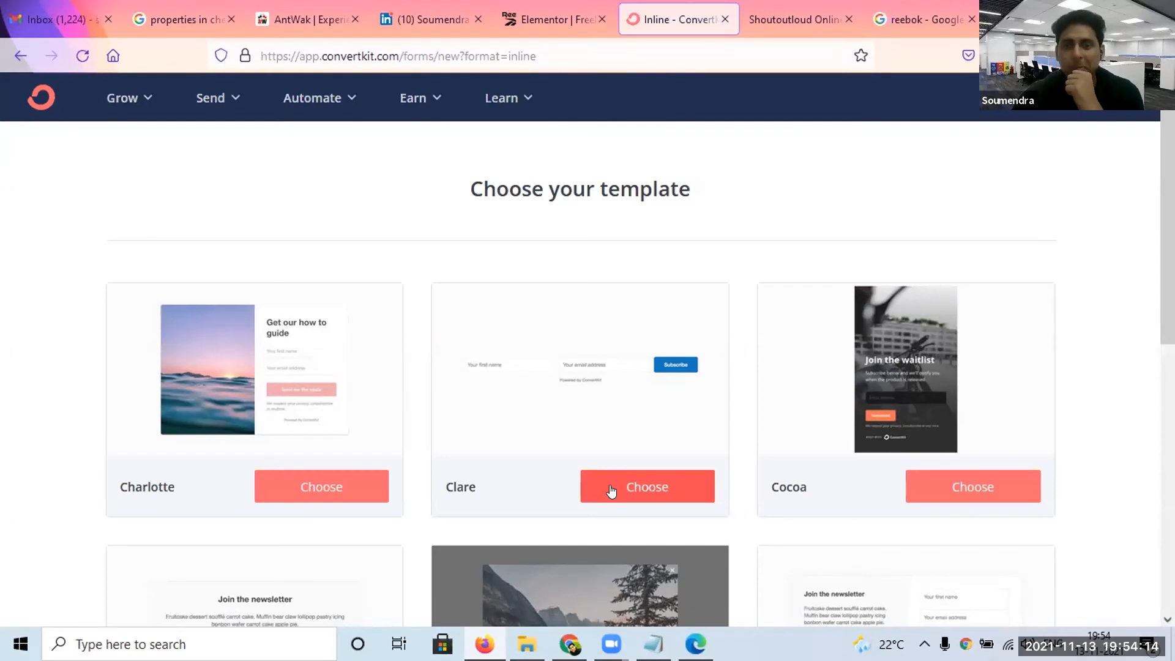
Try the Clare template, return to the template gallery and choose the Mills template for the inline form.
left_click(611, 491)
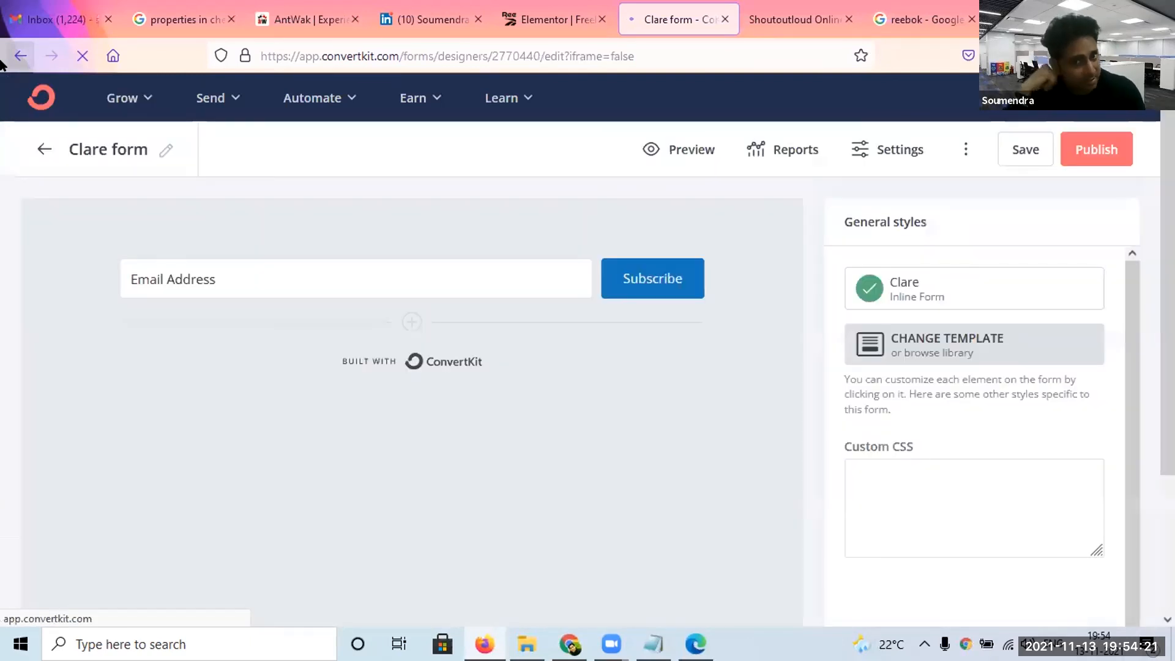
left_click(2, 61)
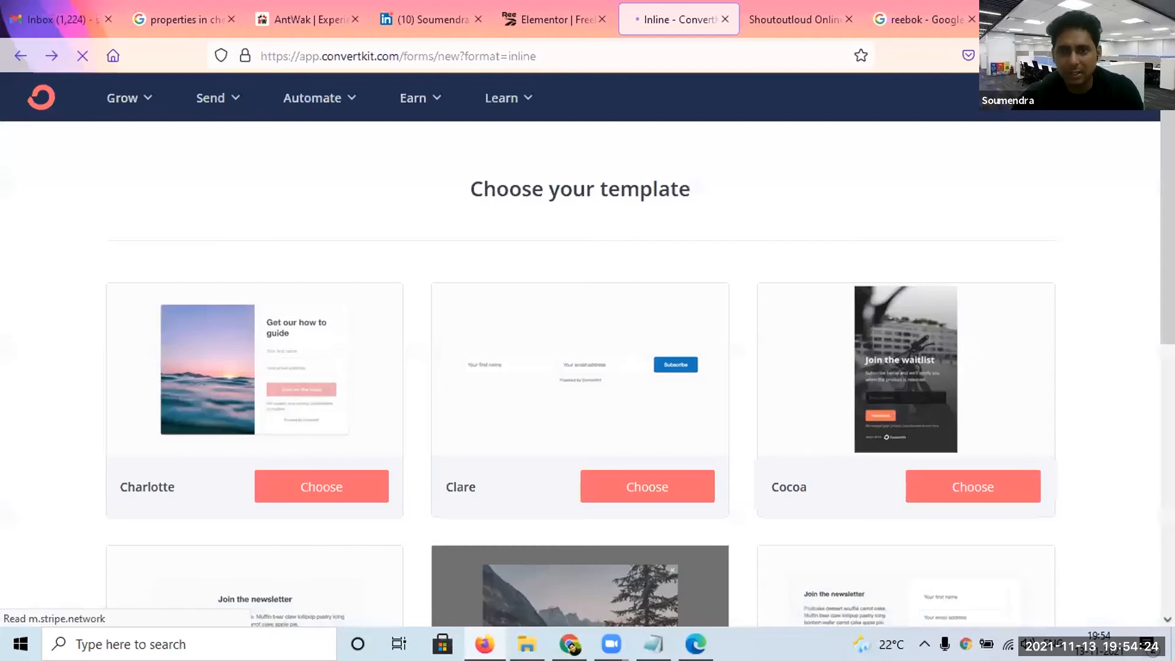
scroll(581, 367, "down", 1)
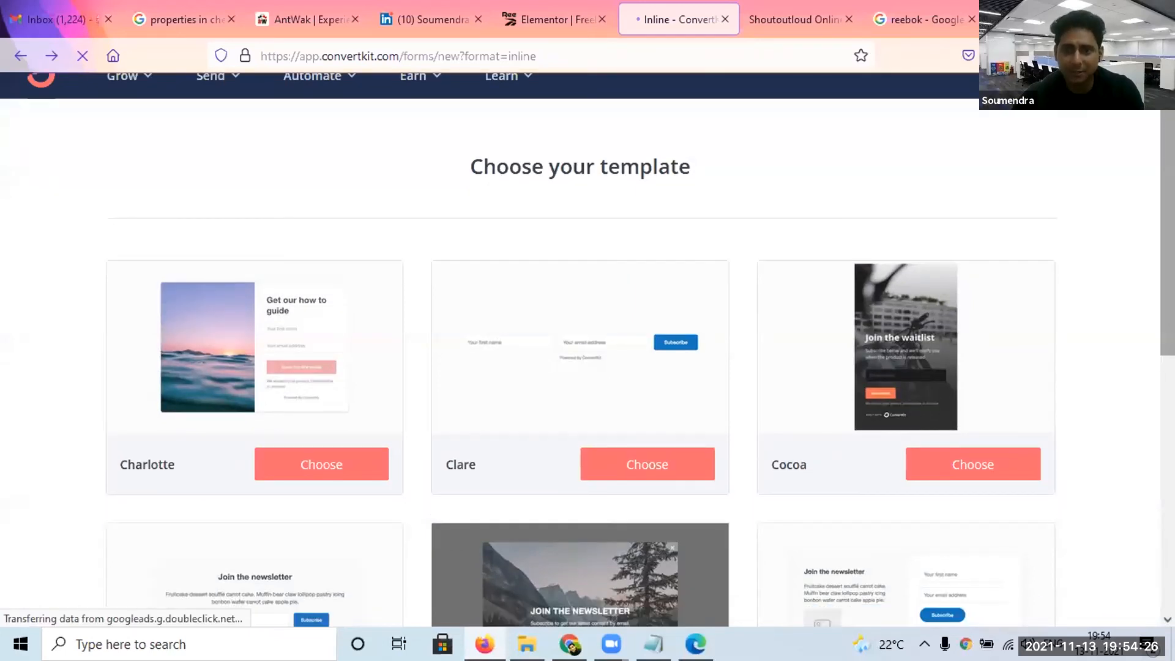
scroll(501, 331, "down", 5)
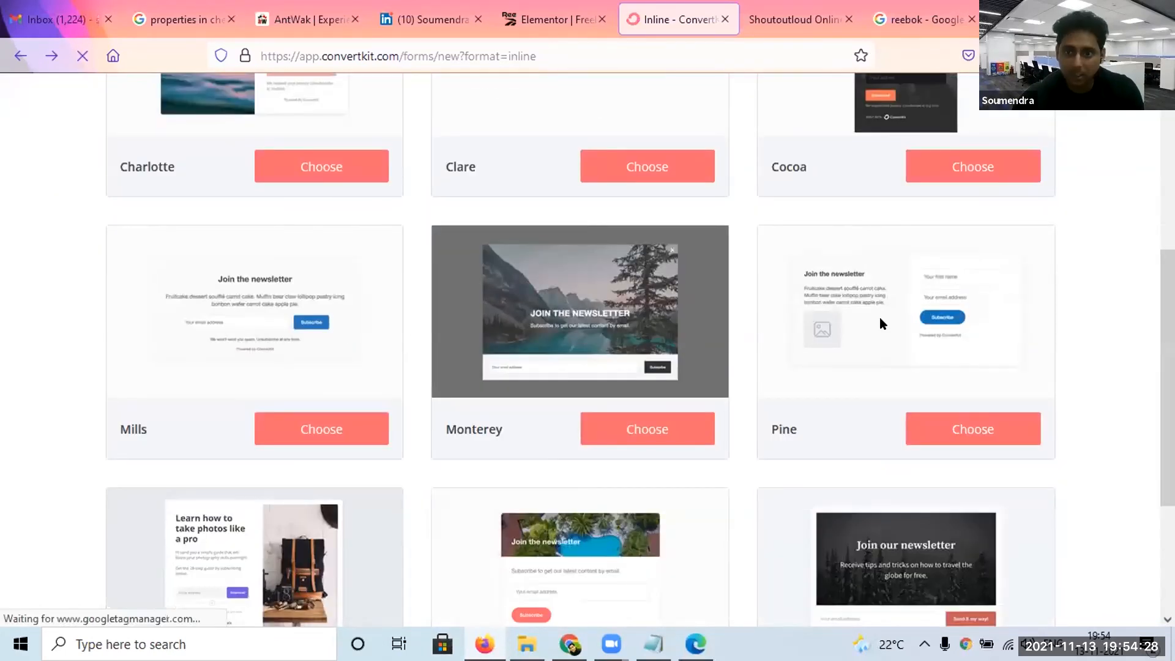
left_click(301, 427)
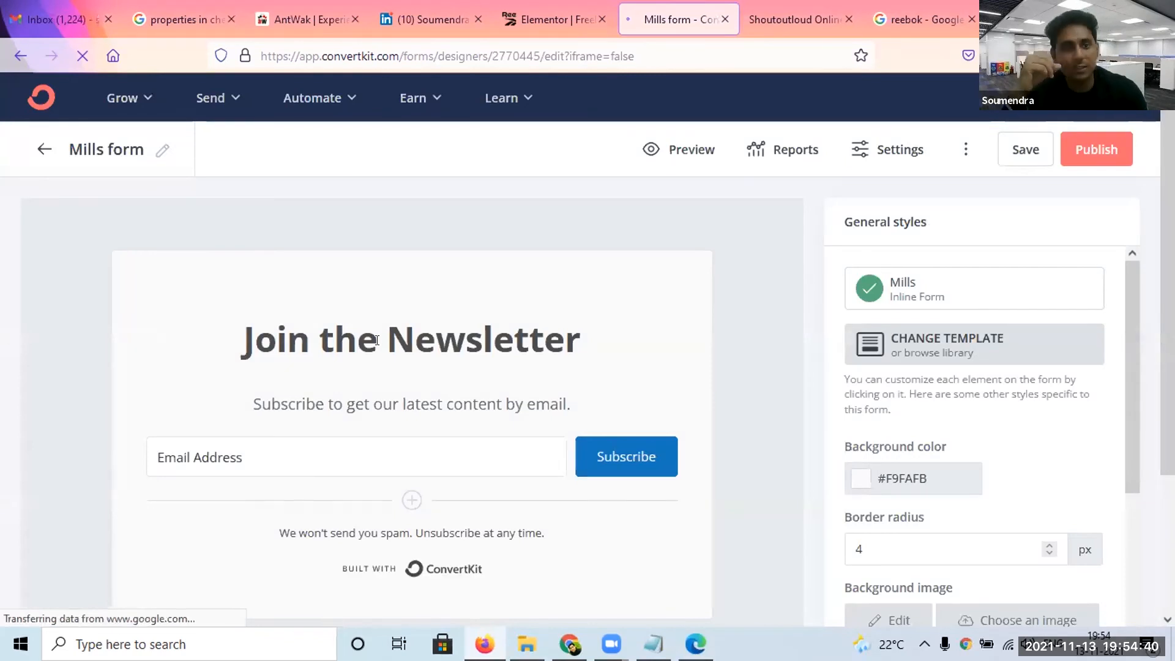
Replace the Mills form's headline with "Get a Call Back".
left_click(376, 340)
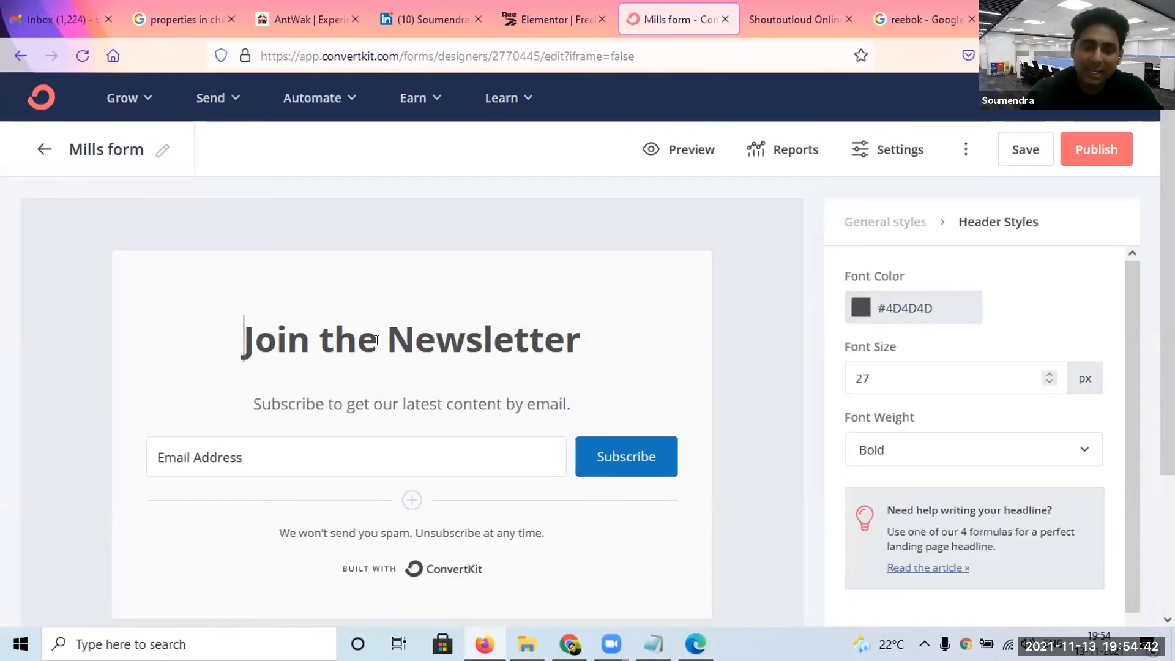
triple_click(376, 340)
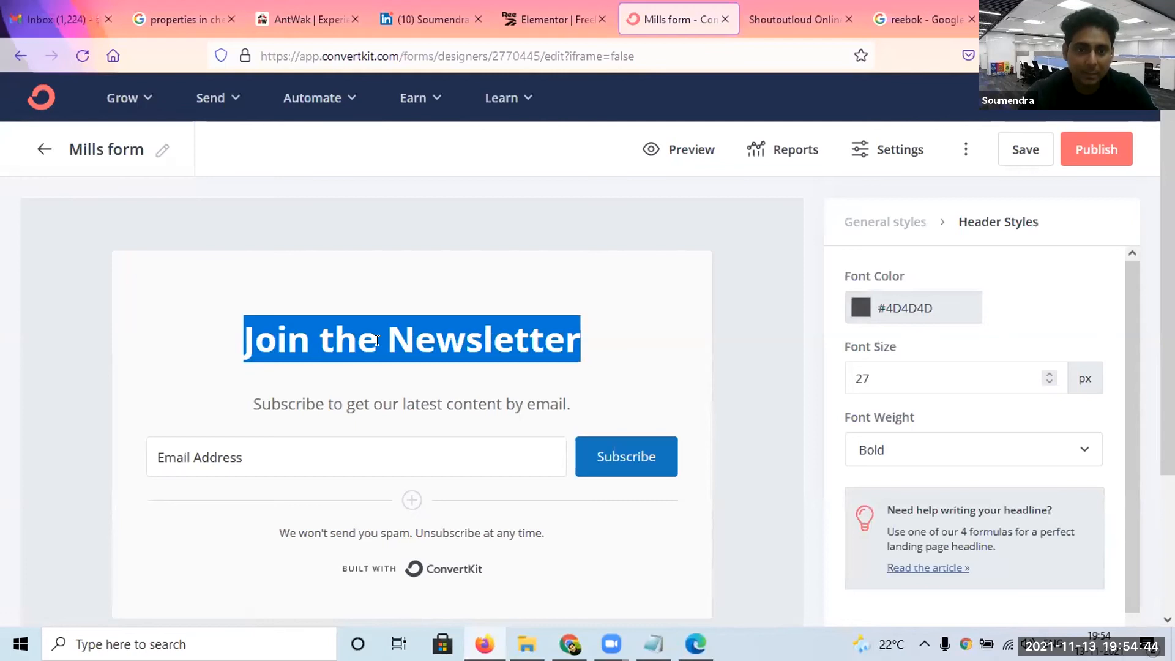
type("Conta")
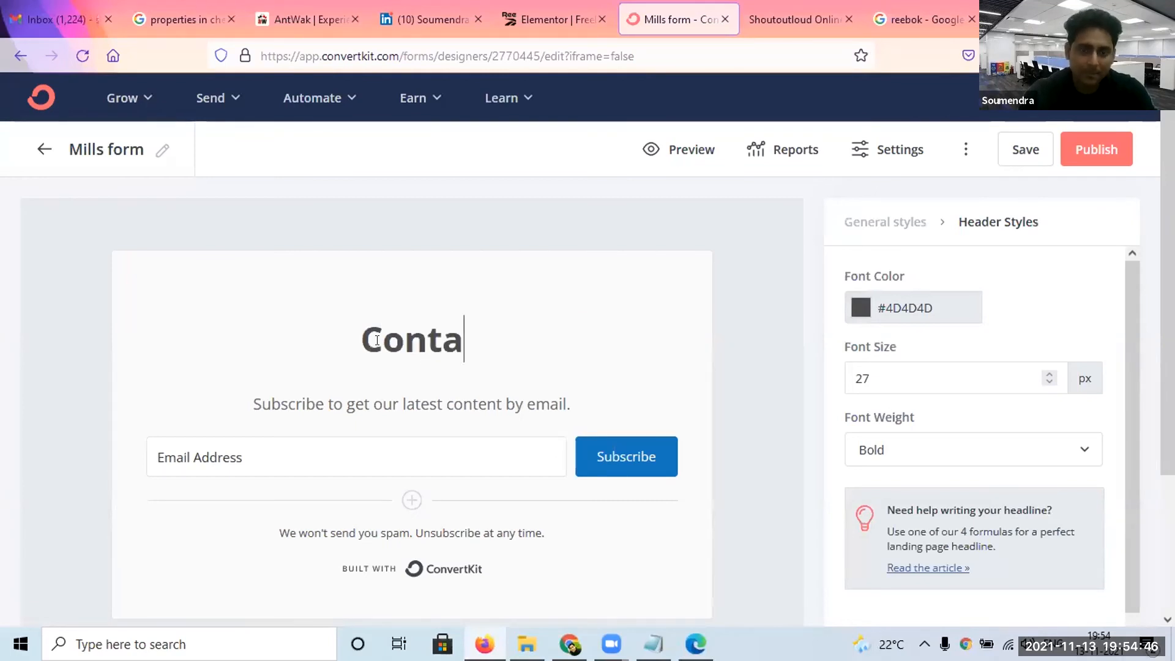
type("ct")
key("BackSpace")
key("BackSpace")
key("BackSpace")
key("BackSpace")
key("BackSpace")
key("BackSpace")
key("BackSpace")
key("BackSpace")
type("Ge")
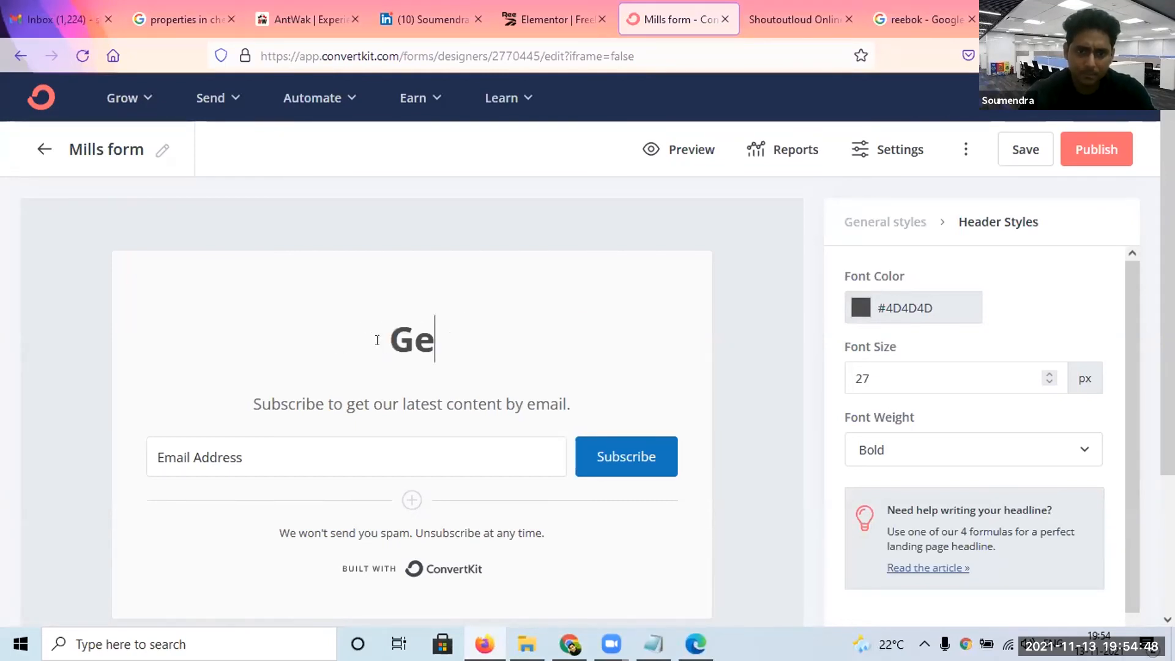
type("t ")
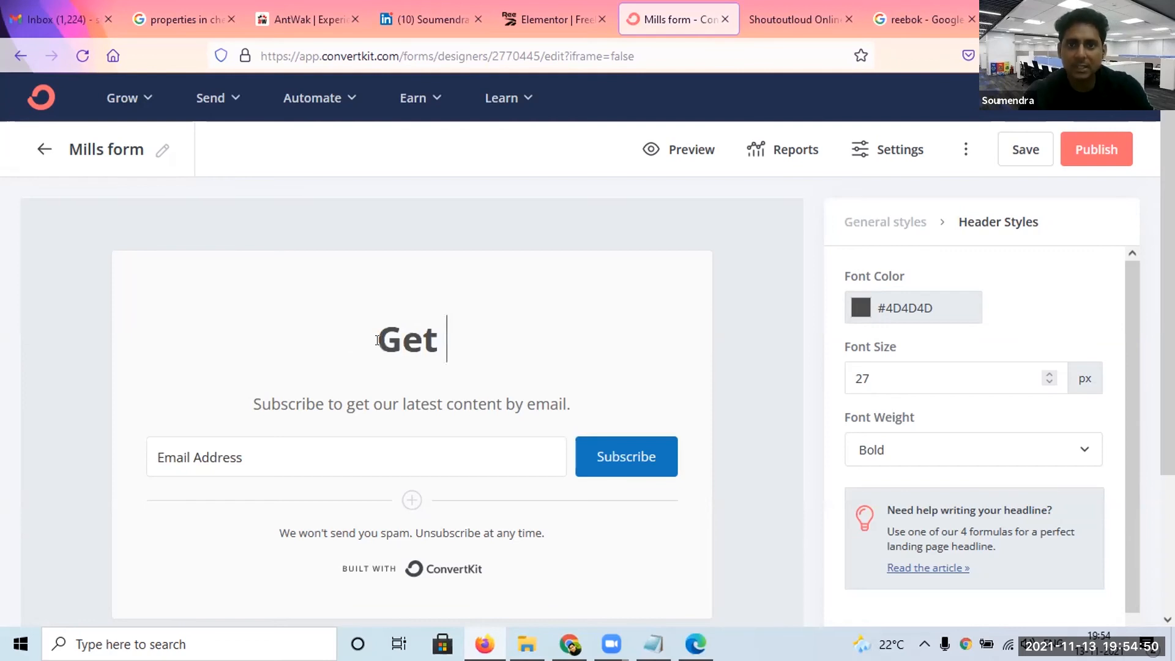
type("a Call Back")
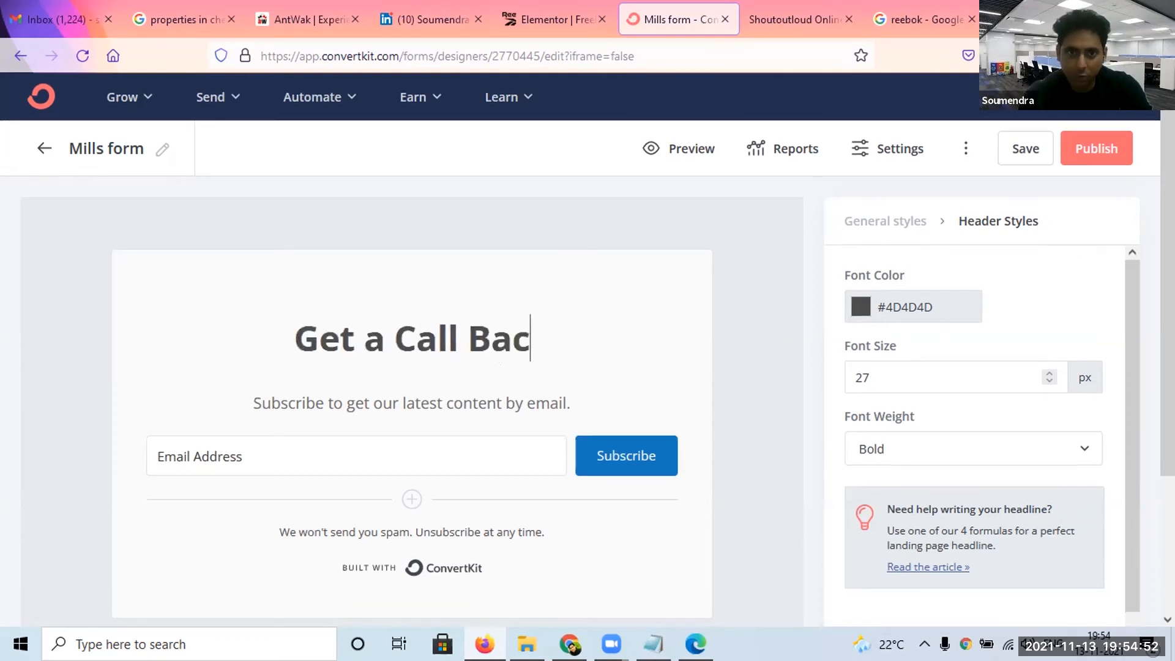
Add a First Name custom field to the form and place it above the Email Address field.
scroll(247, 295, "down", 2)
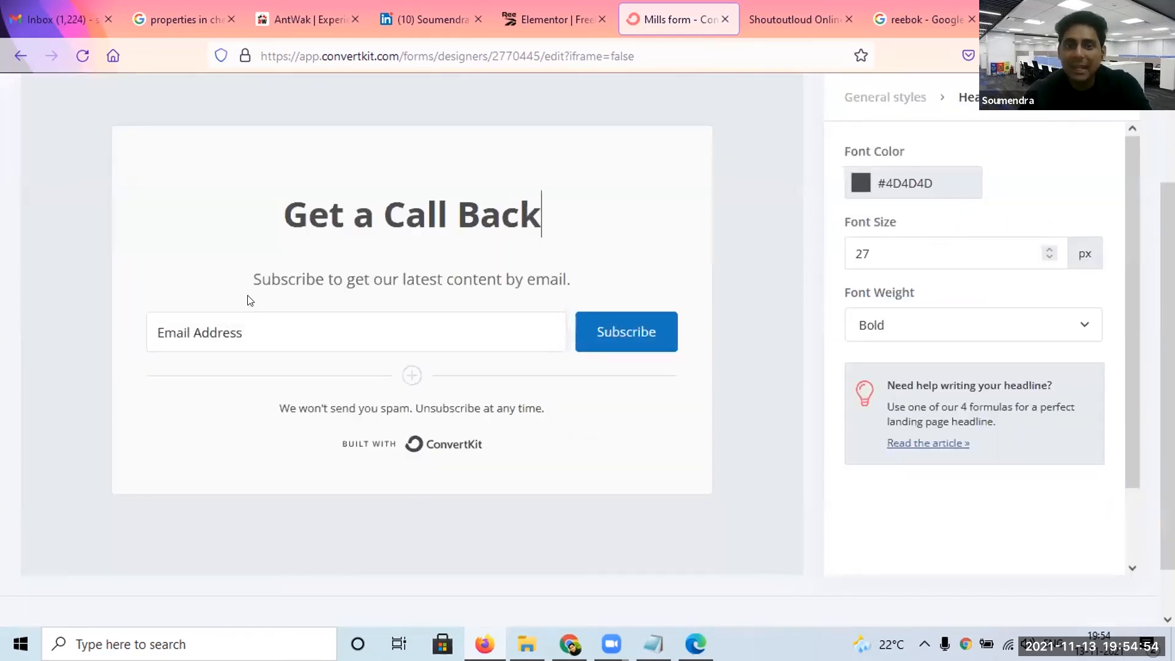
left_click(256, 279)
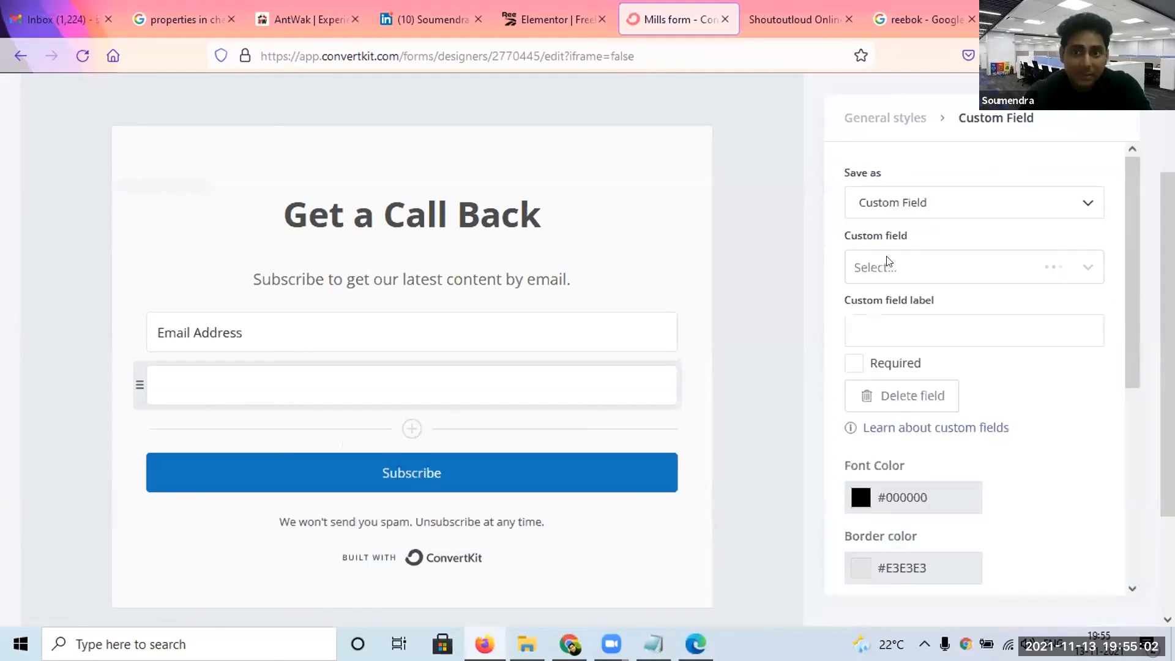
left_click(893, 267)
left_click(895, 315)
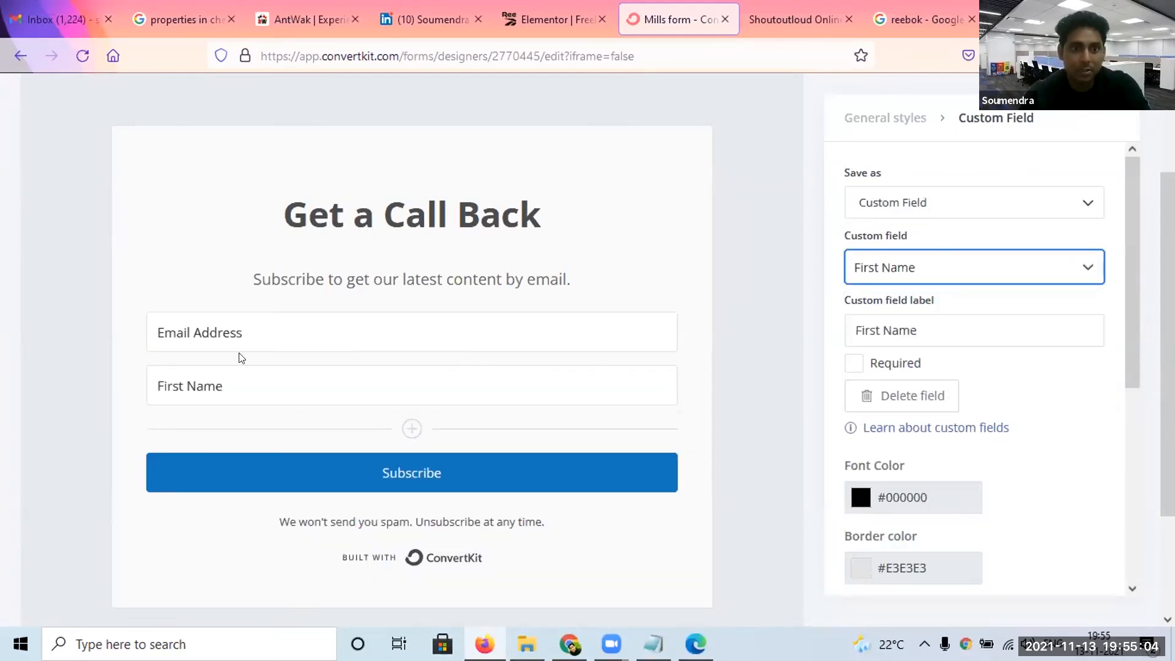
left_click_drag(134, 382, 137, 331)
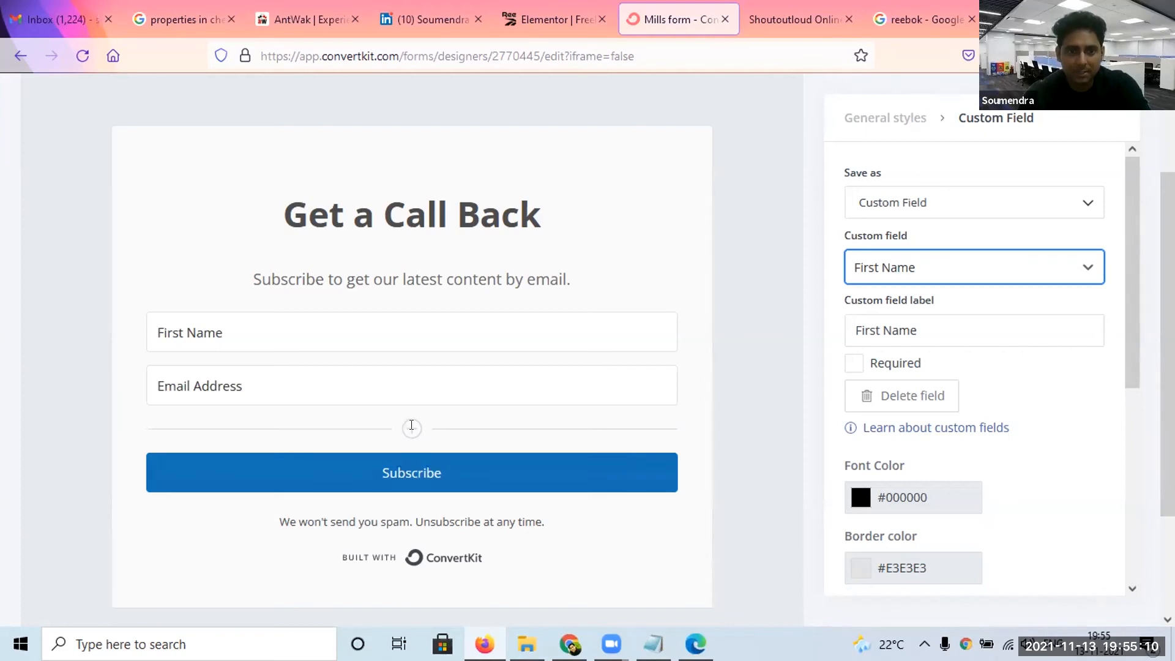
Add another custom field below Email Address, using the PHONE NO. field.
left_click(407, 428)
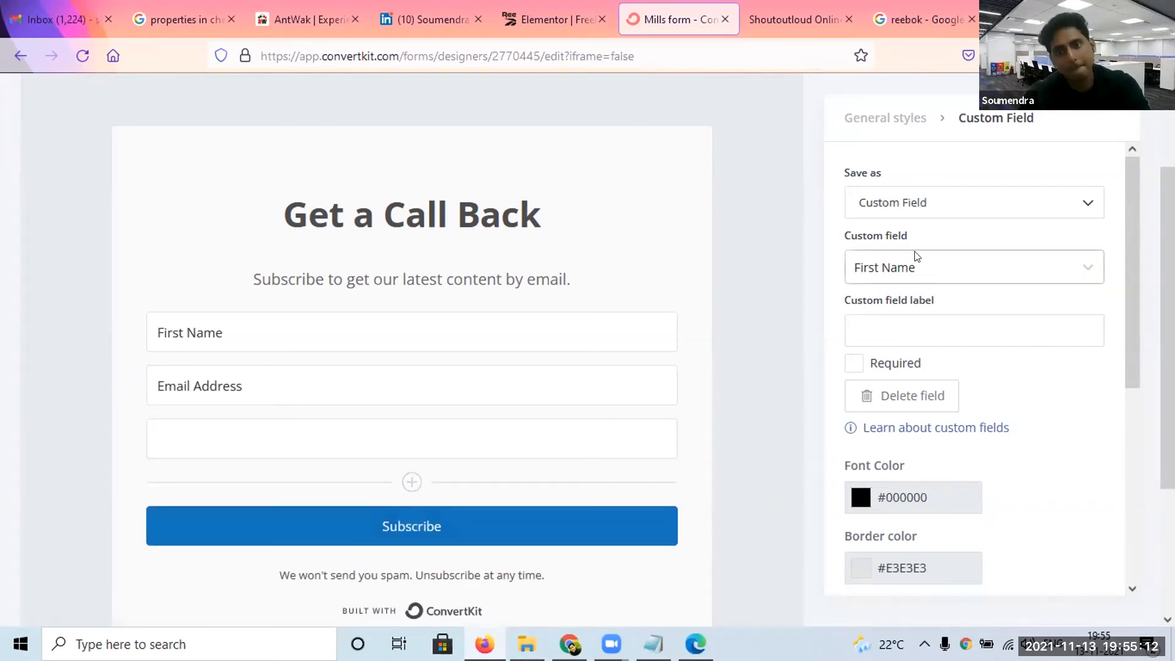
left_click(914, 269)
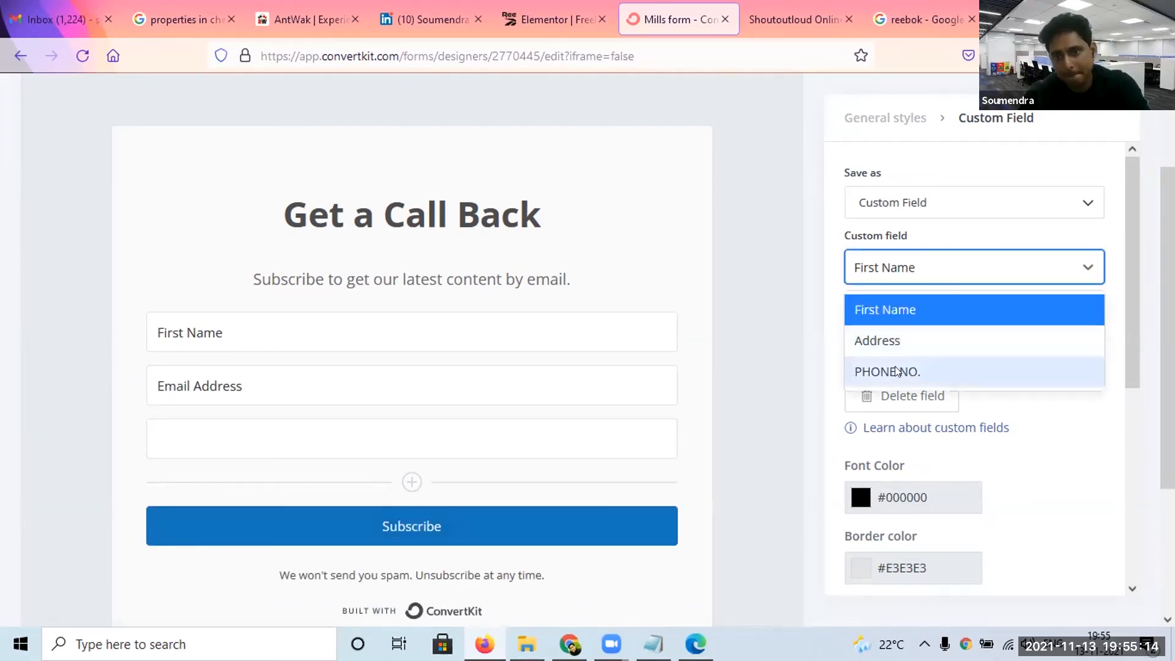
left_click(897, 373)
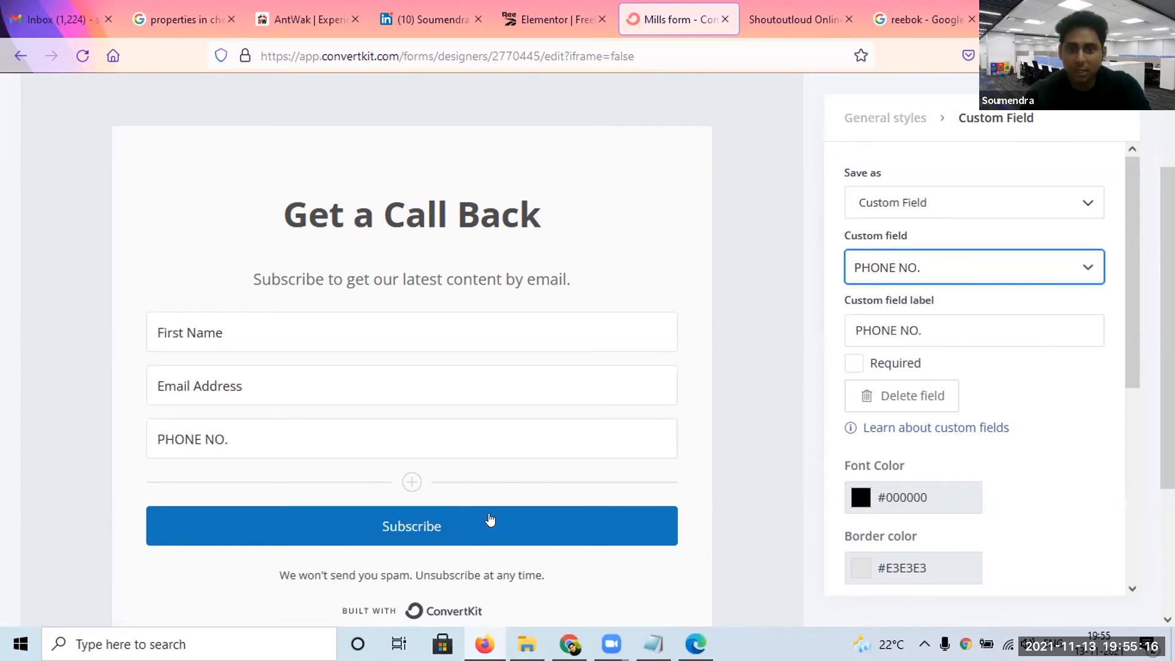
Change the form button's text from Subscribe to "Submit".
scroll(501, 423, "down", 1)
scroll(500, 424, "down", 2)
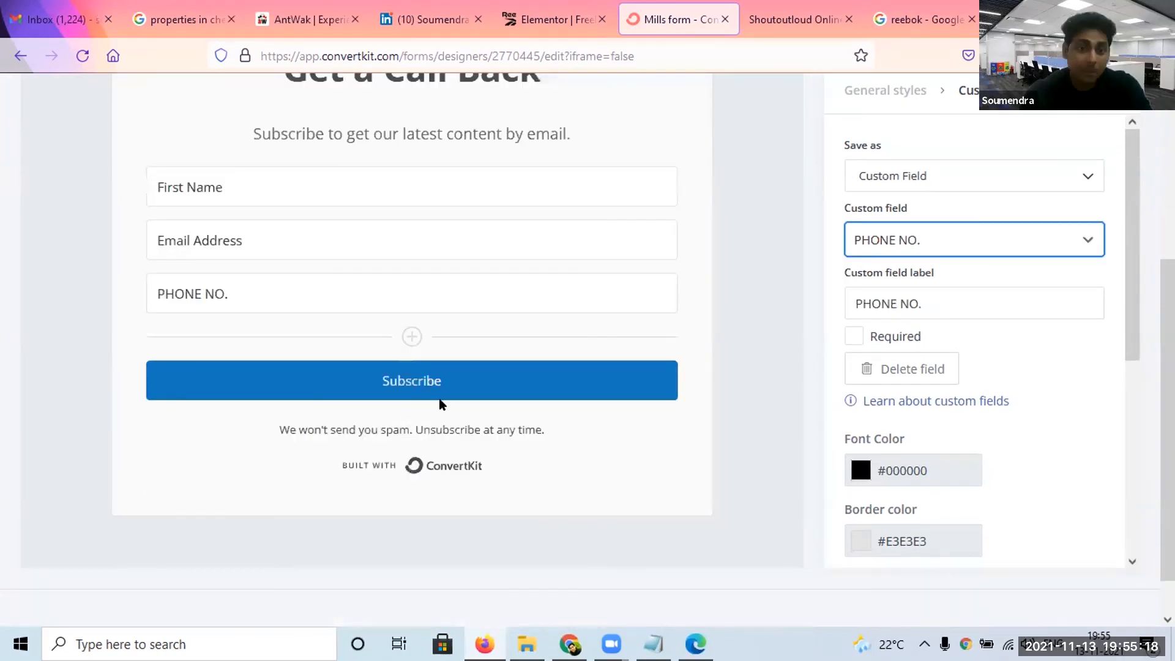
left_click(437, 396)
type("Submit")
left_click(801, 450)
Save the form and copy its HTML embed code.
scroll(1036, 134, "up", 4)
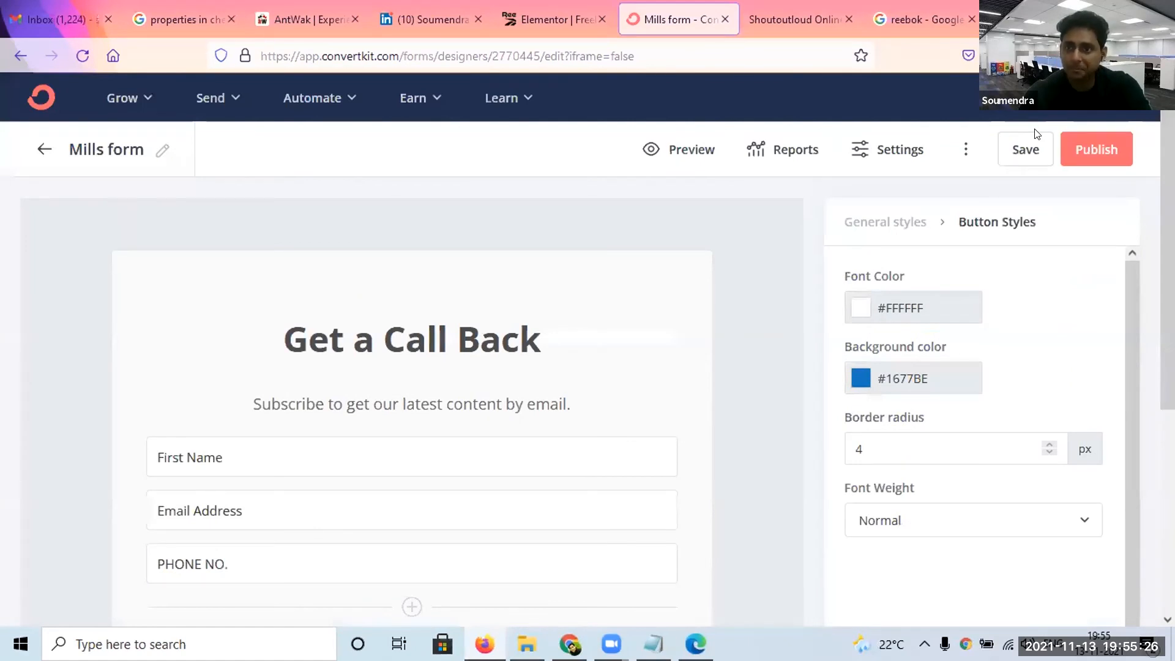
left_click(1021, 160)
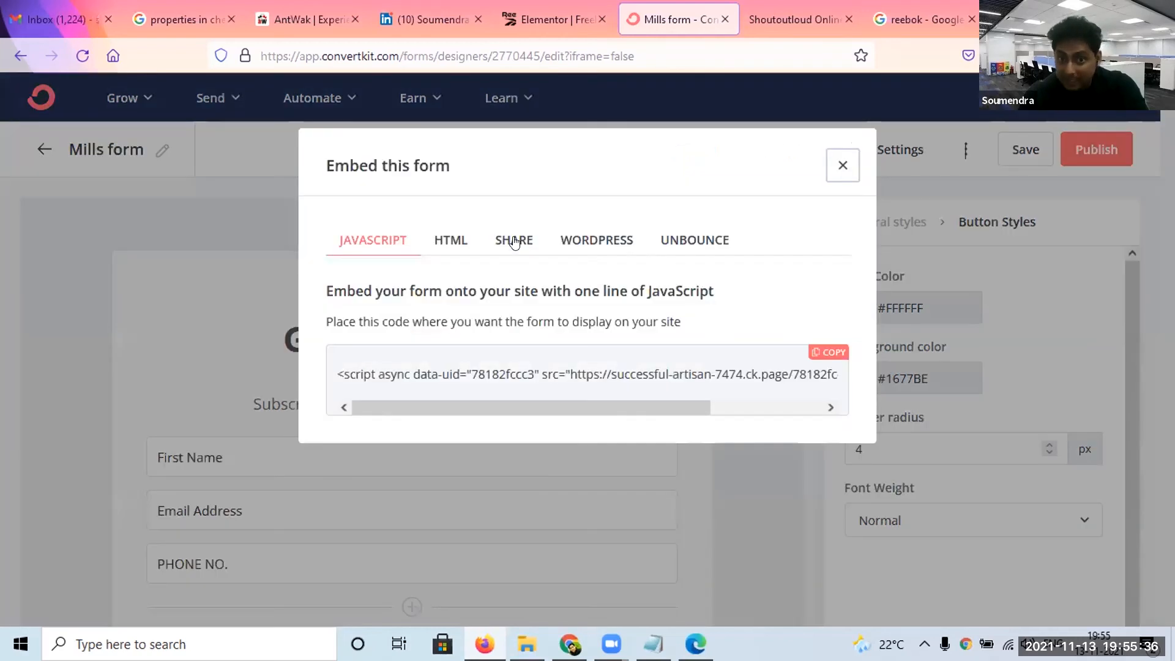
left_click(460, 241)
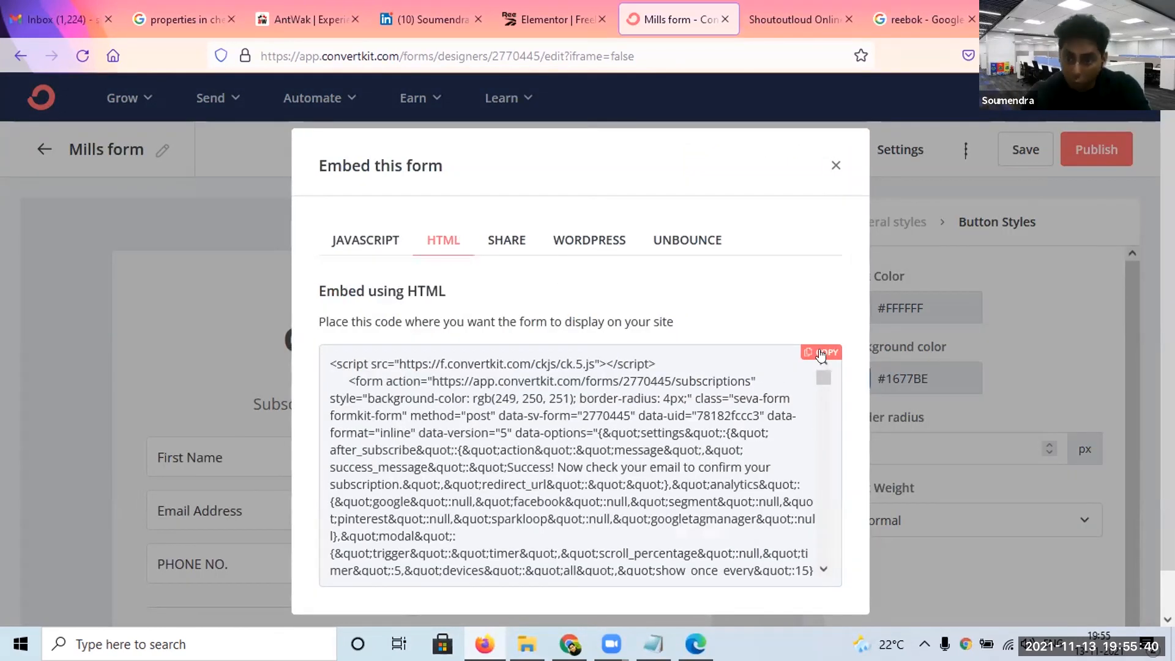
Switch to the Elementor editor page, add an HTML widget in a new section below the last one, and paste the form's embed code.
left_click(501, 7)
left_click(615, 403)
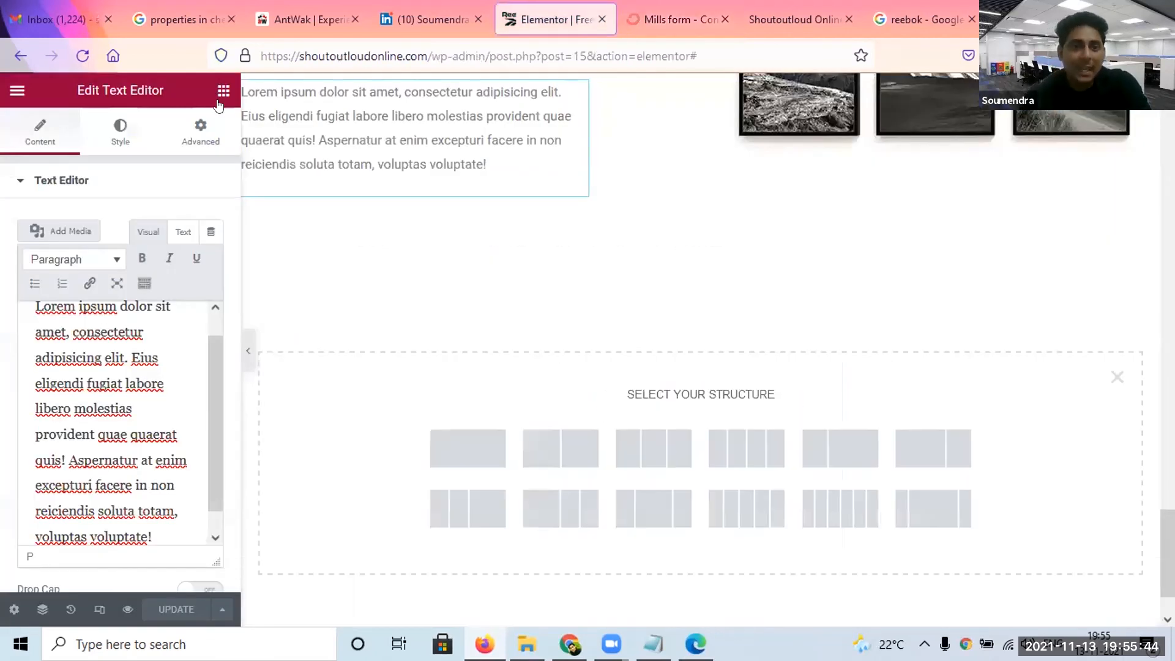
left_click(224, 98)
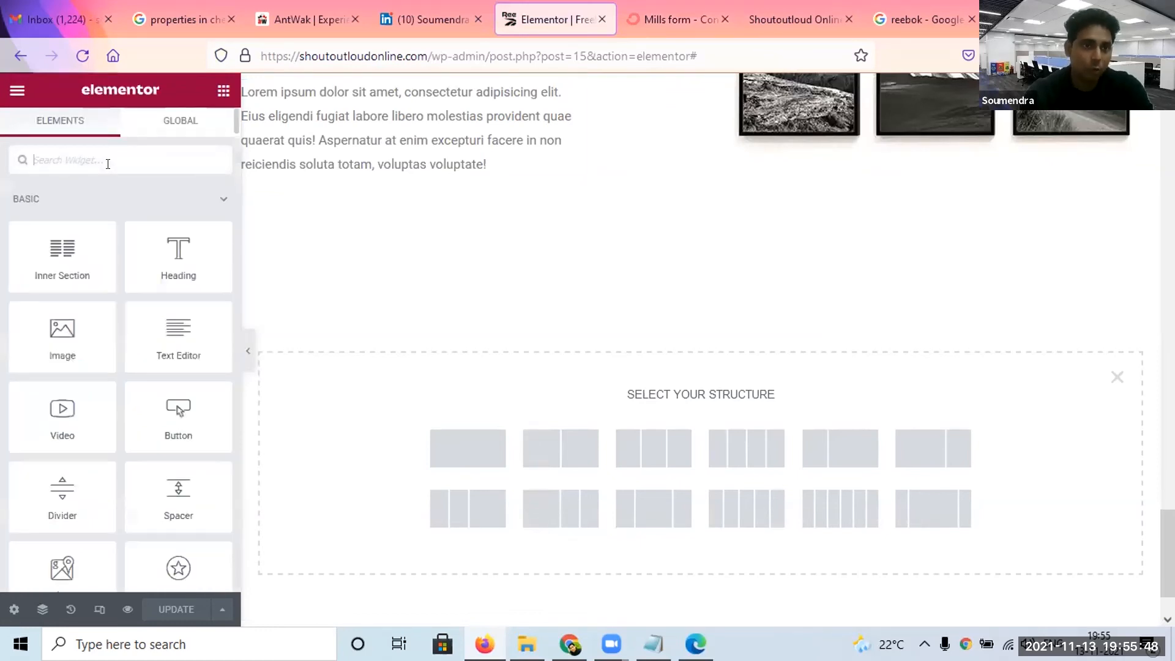
type("H")
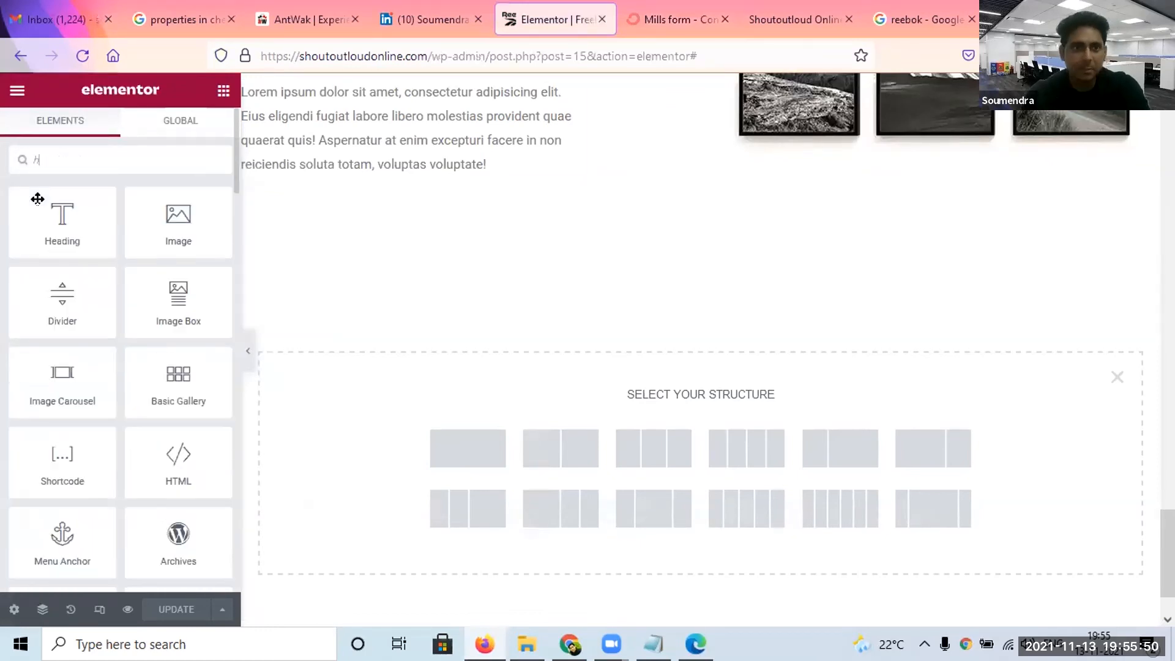
type("tml")
left_click_drag(54, 206, 708, 480)
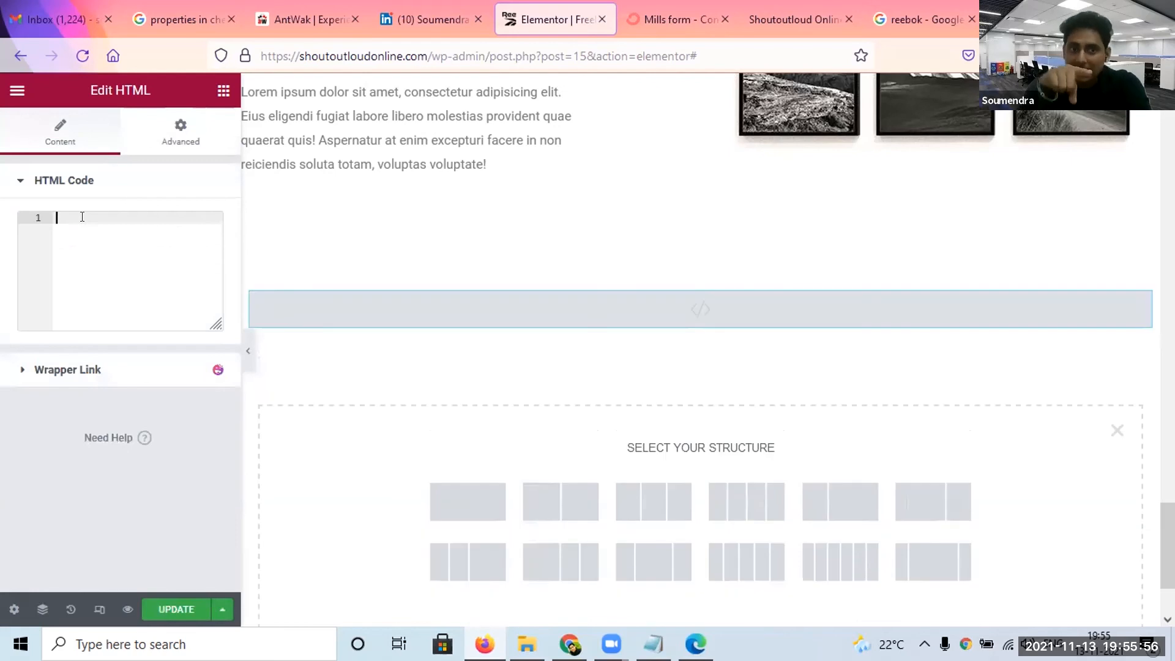
key("ctrl+v")
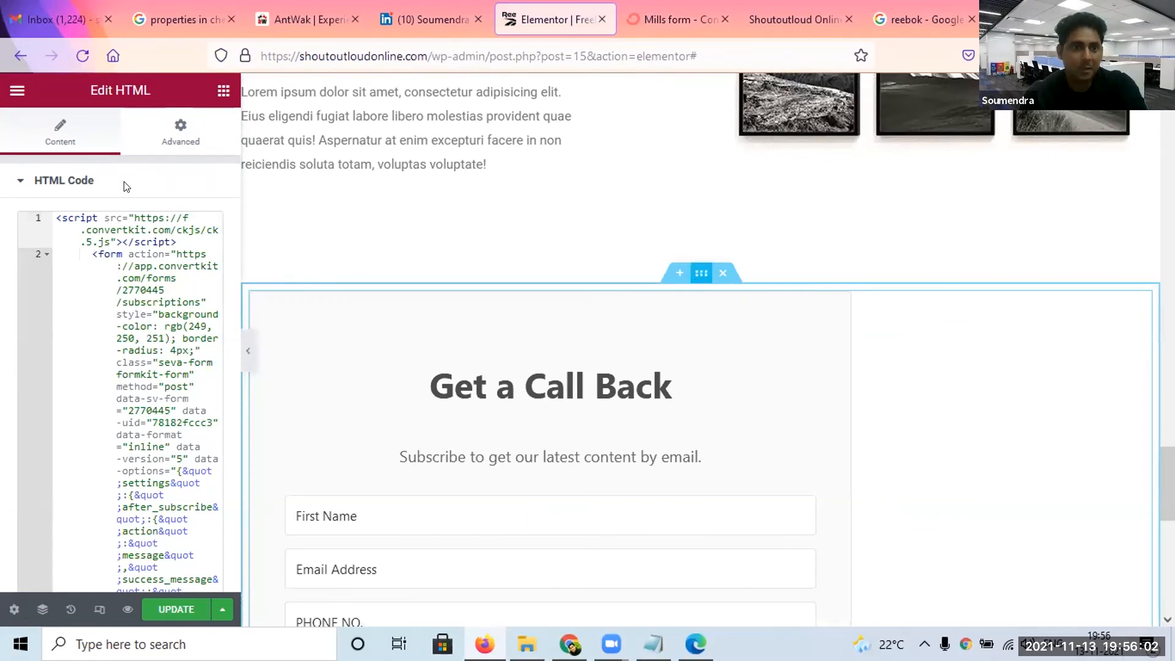
Set the form section's boxed content width to 633 and review the page with the editing panel hidden.
left_click_drag(17, 278, 35, 277)
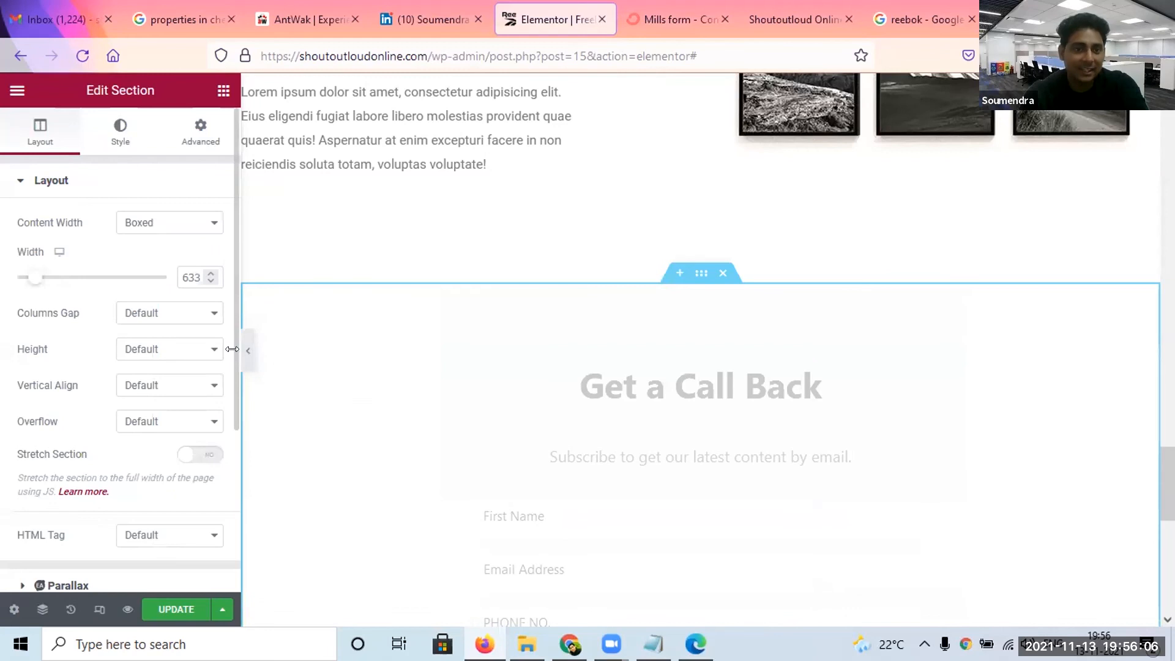
left_click(245, 354)
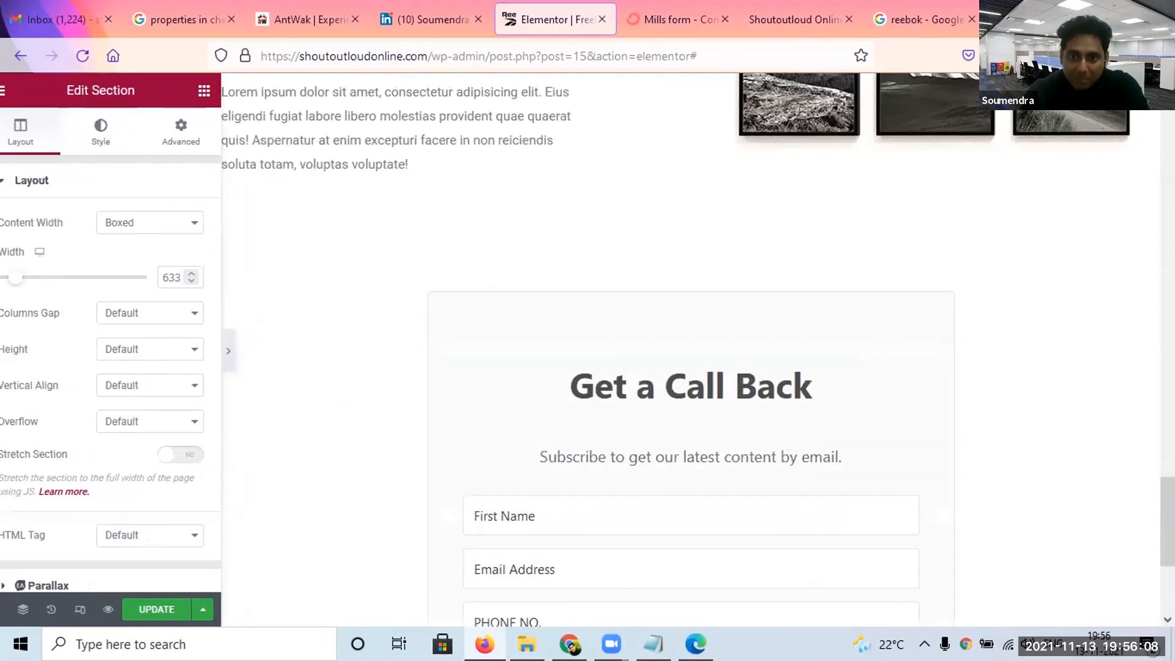
scroll(584, 349, "down", 4)
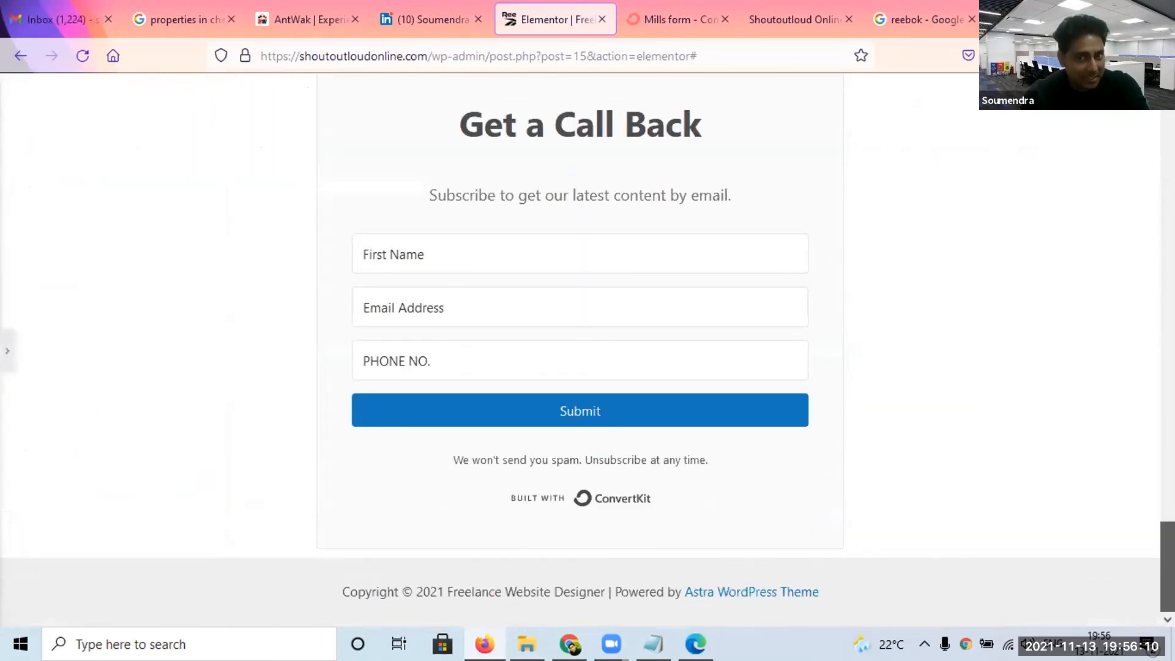
scroll(580, 342, "up", 1)
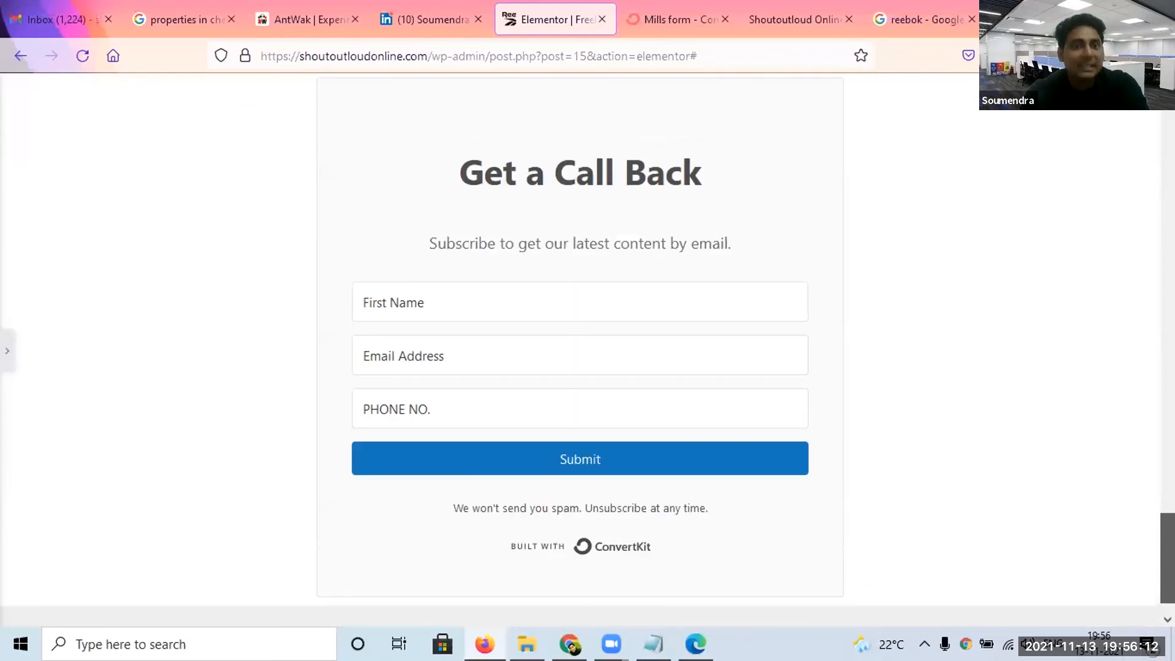
scroll(580, 343, "up", 6)
scroll(5, 343, "up", 20)
scroll(4, 343, "down", 10)
scroll(84, 429, "up", 2)
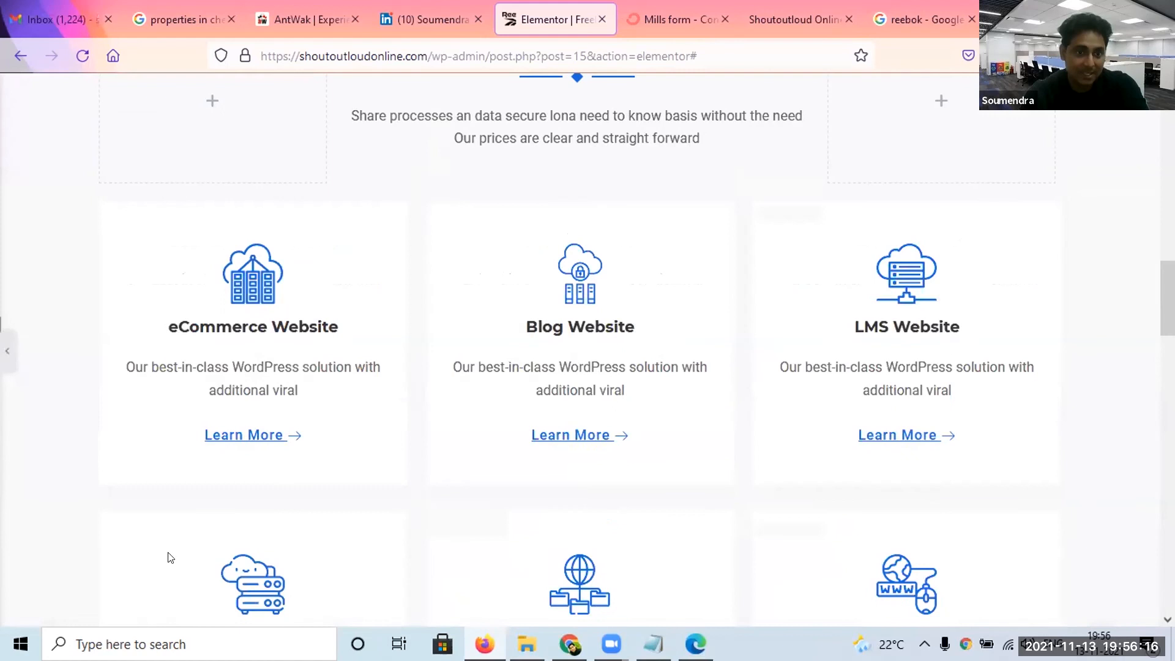
left_click(86, 563)
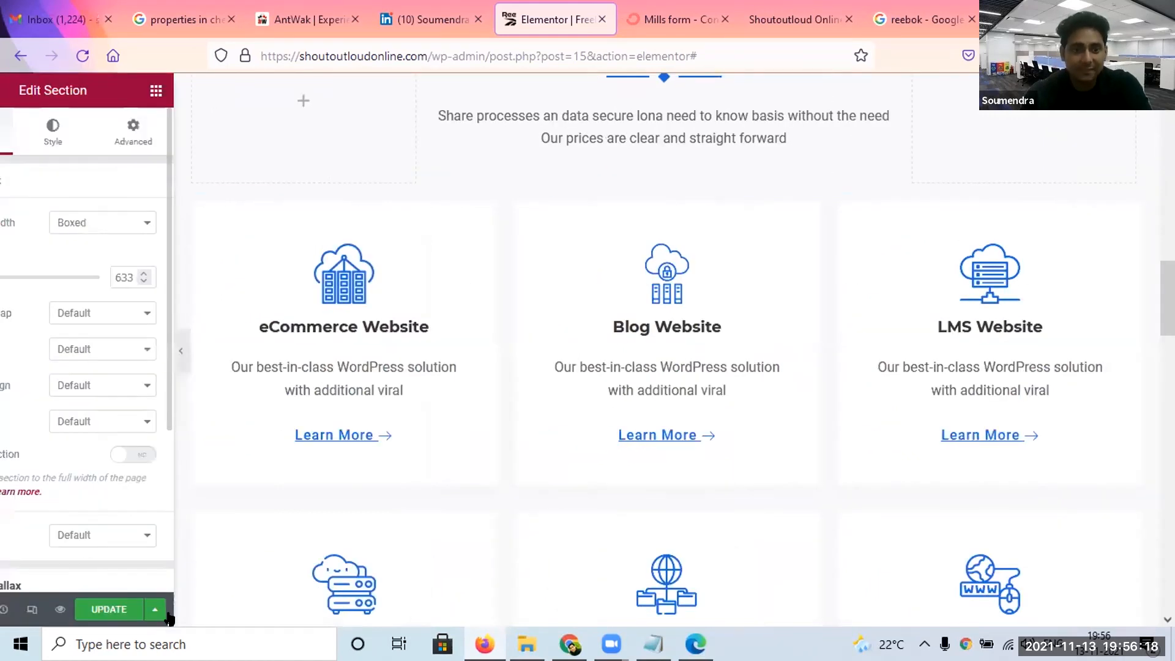
Switch to the Shoutoutloud Online site page and open Homepage Settings in its Customizer.
left_click(775, 8)
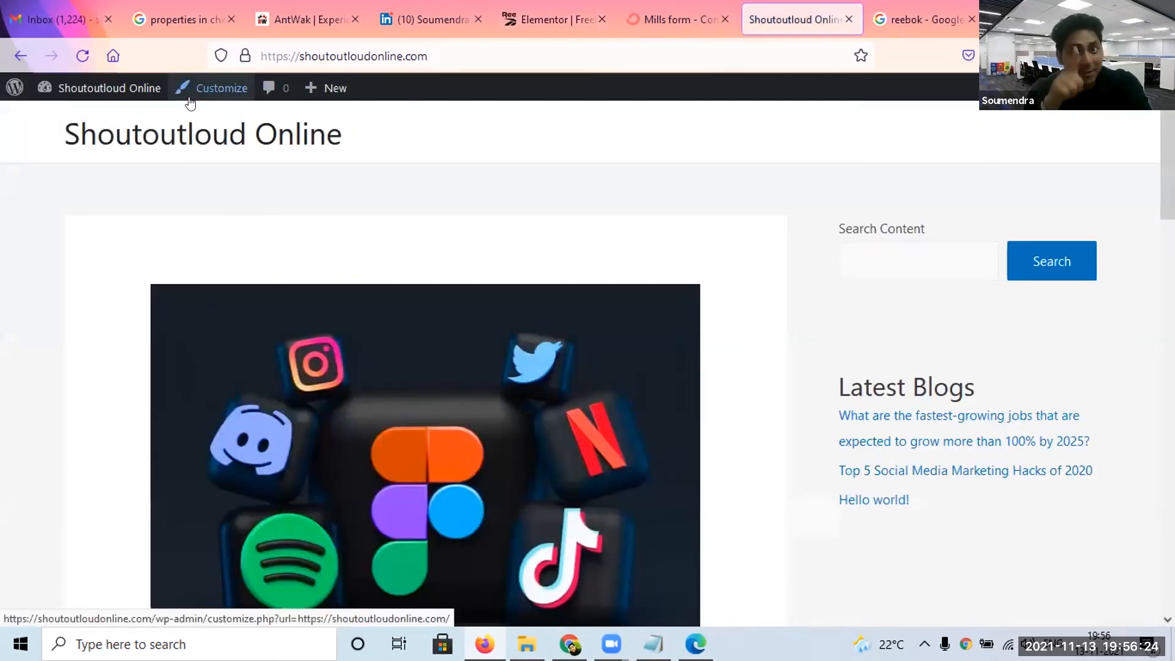
left_click(190, 98)
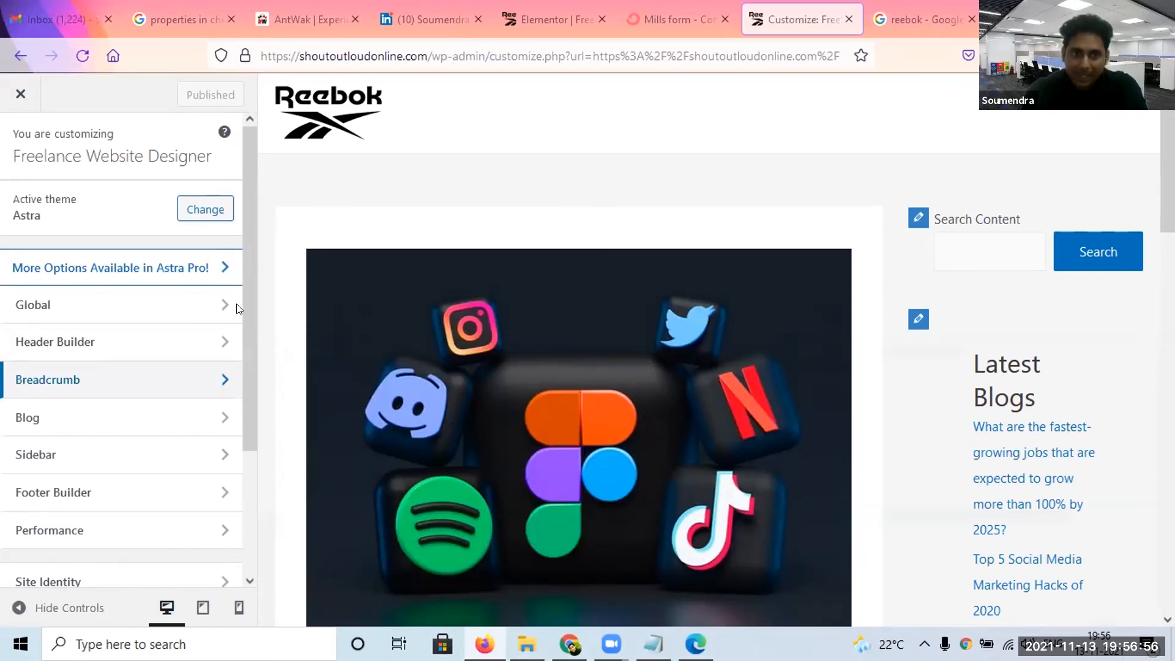
scroll(96, 530, "down", 3)
left_click(96, 530)
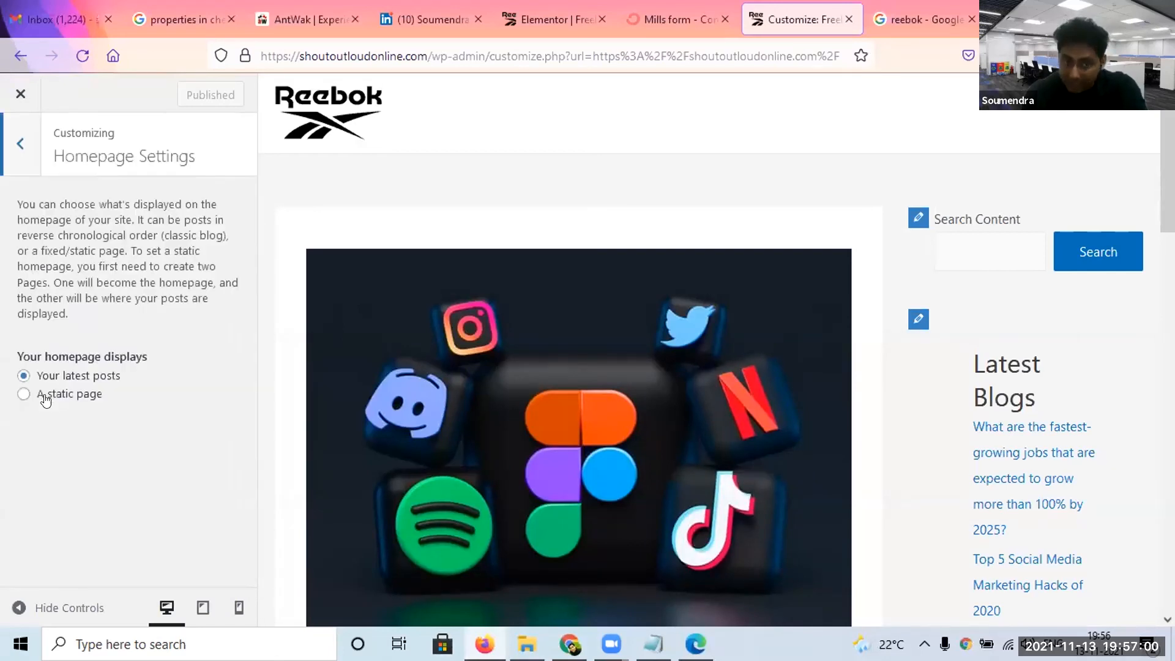
Make the homepage display the static page Freelance Website Designer, publish the change and check the preview.
left_click(48, 394)
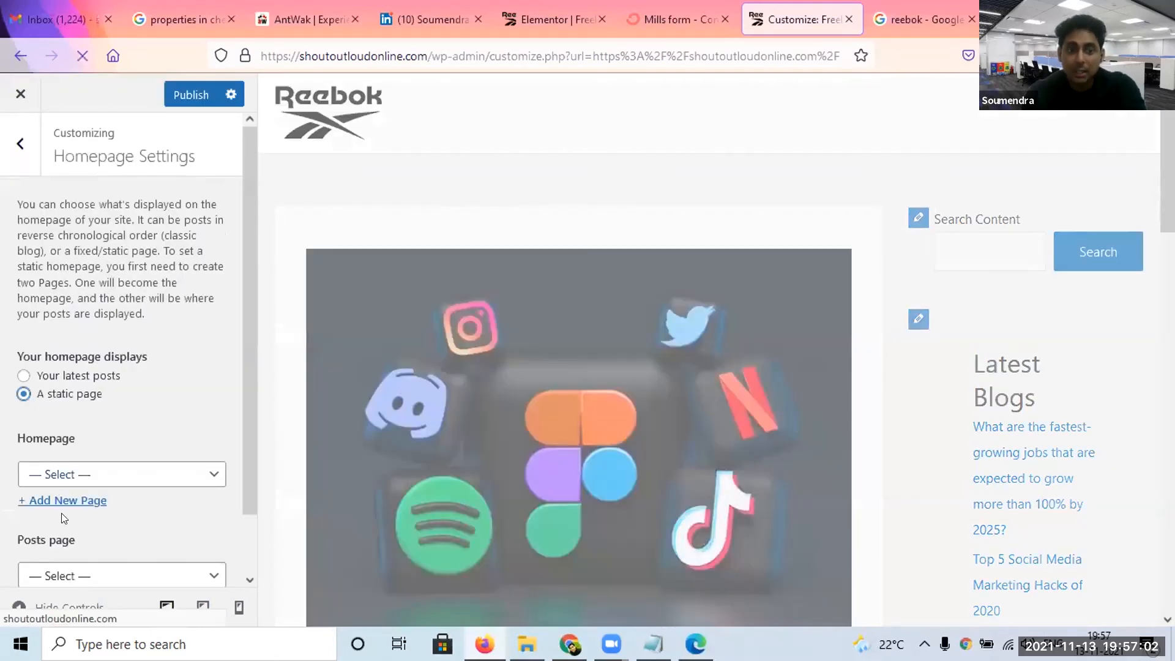
left_click(122, 475)
left_click(111, 520)
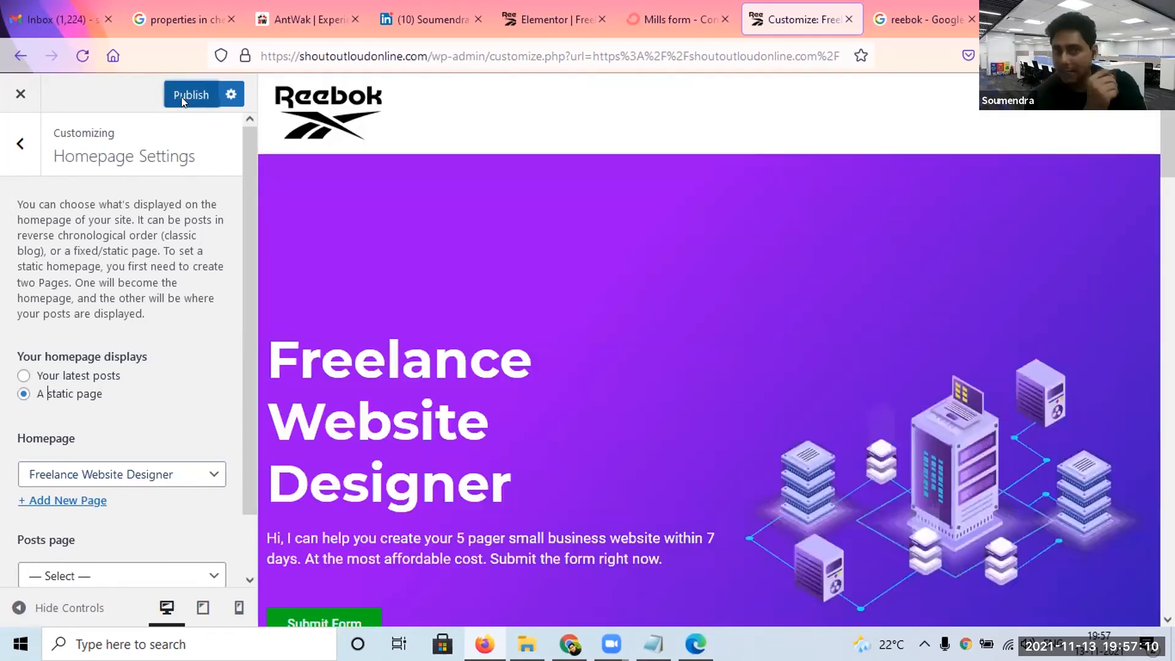
left_click(181, 97)
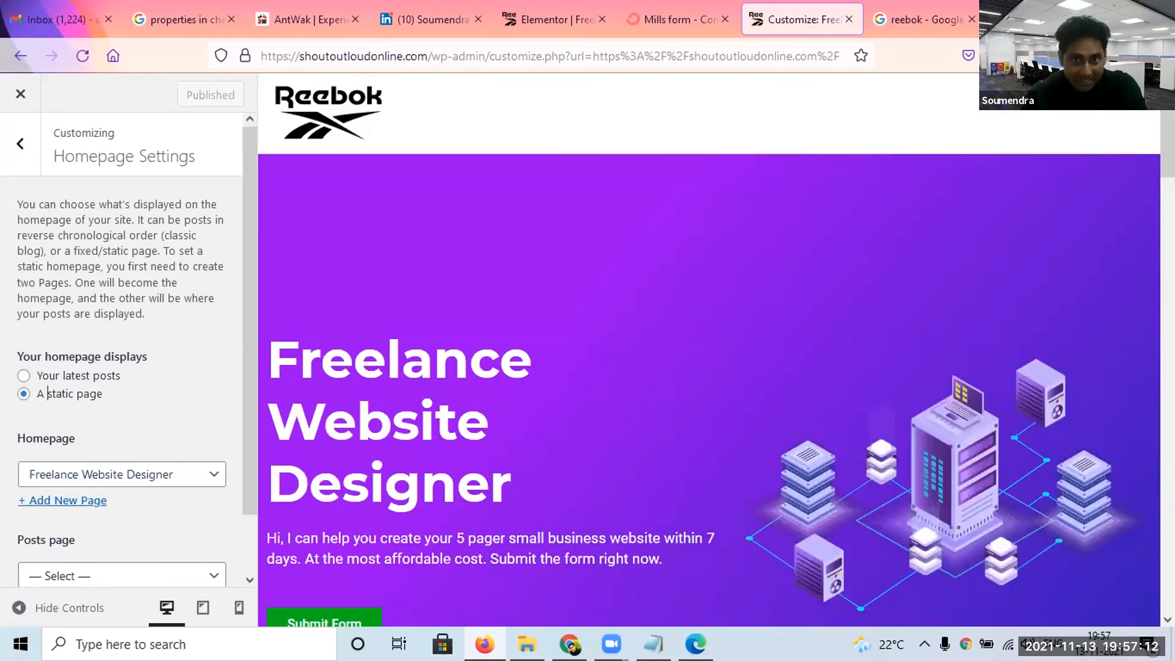
left_click_drag(1167, 145, 1167, 350)
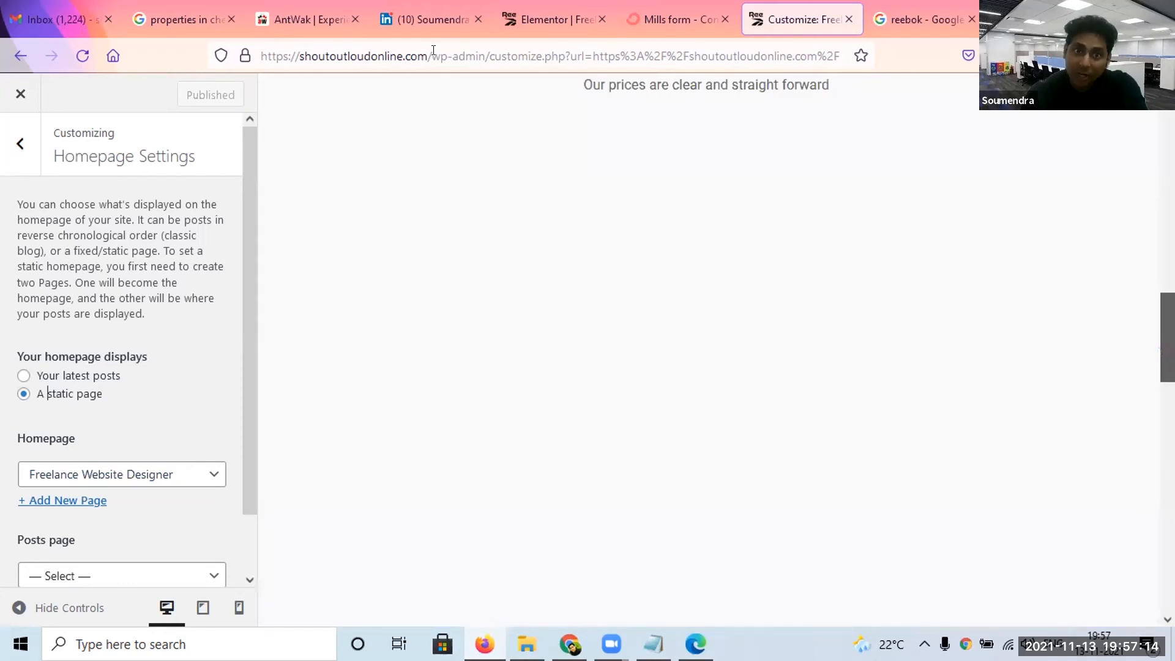
Load the live homepage at shoutoutloudonline.com and review it down to the Get a Call Back form.
left_click(433, 54)
left_click_drag(432, 55, 955, 82)
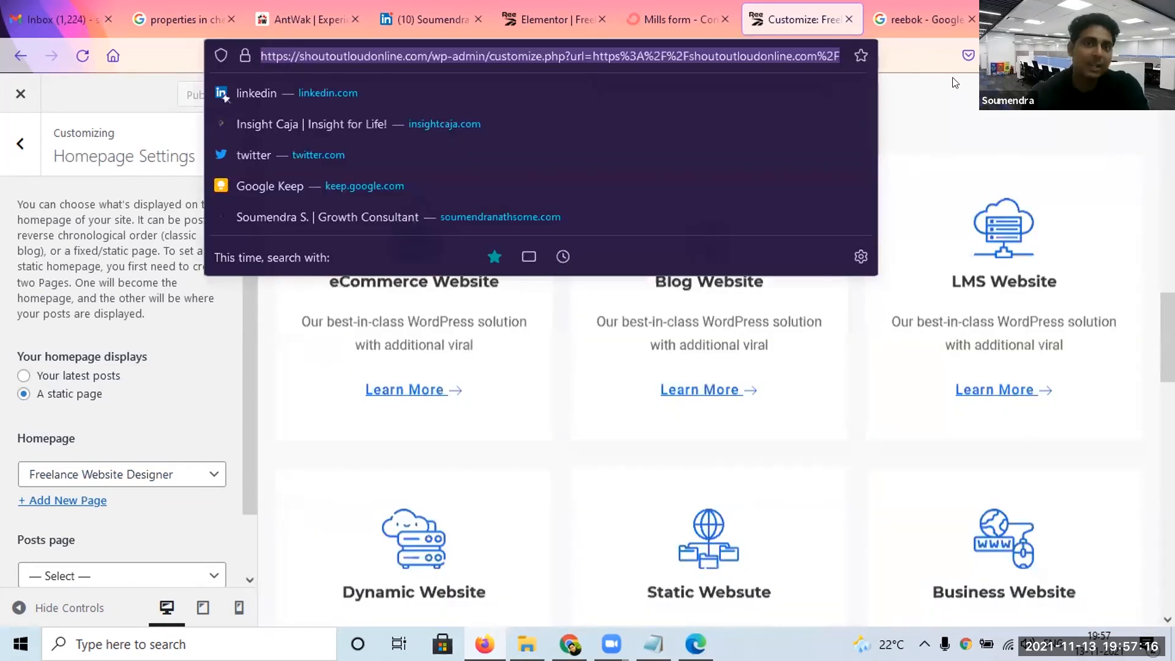
key("BackSpace")
key("Return")
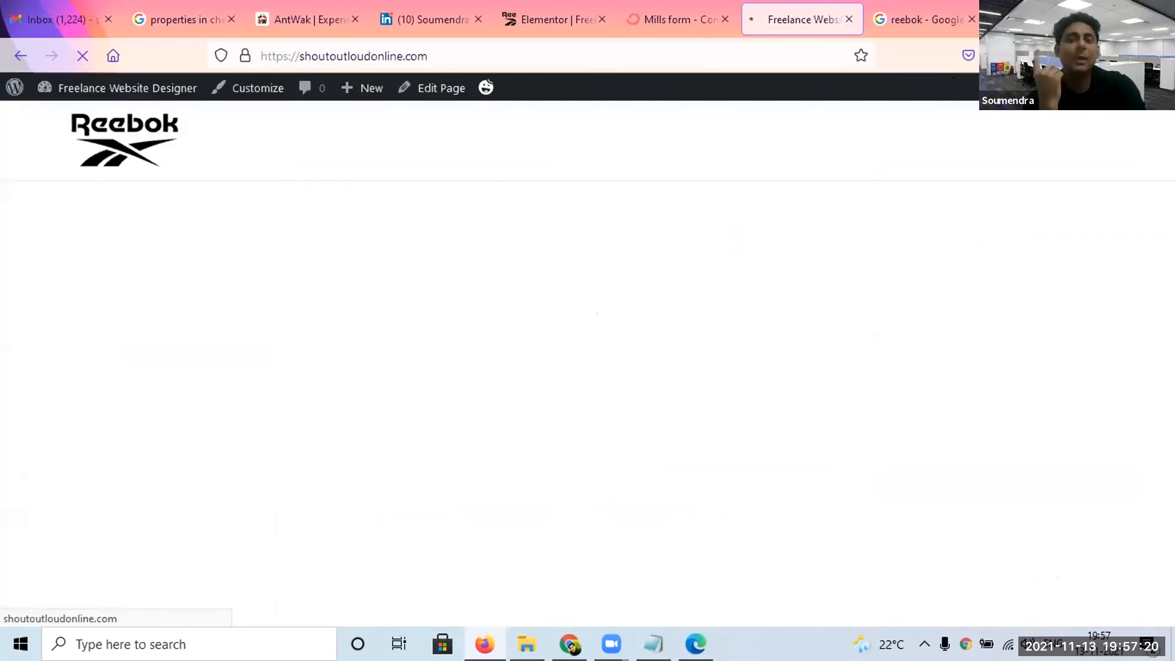
left_click_drag(1168, 194, 1151, 332)
left_click_drag(1150, 474, 1150, 642)
scroll(1148, 577, "down", 3)
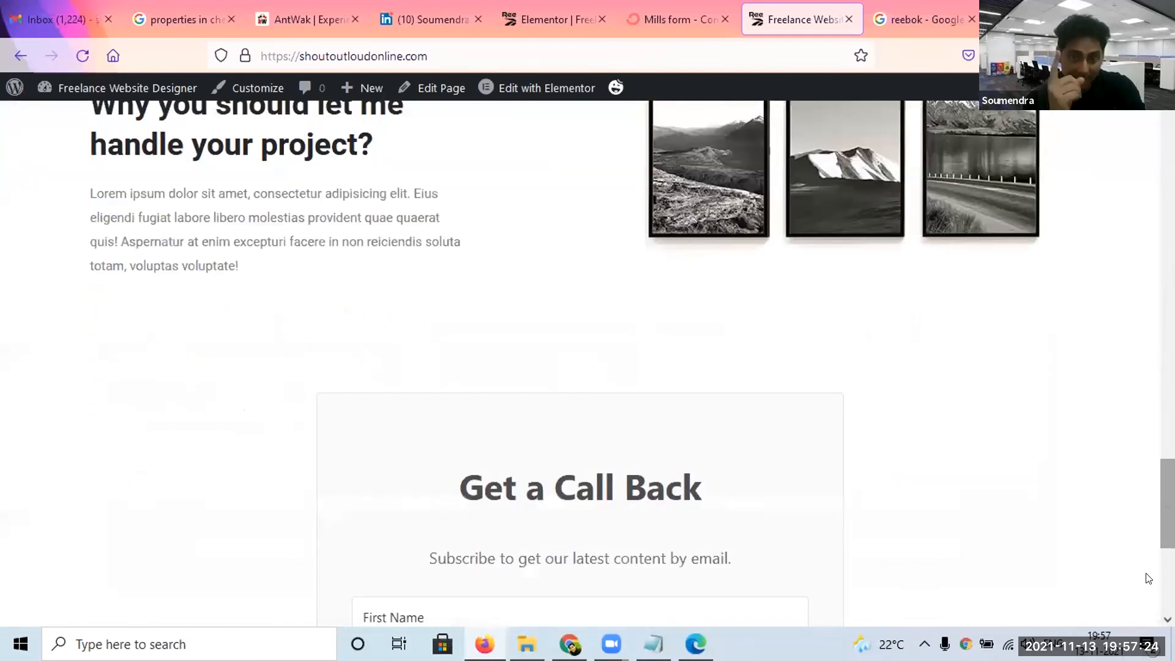
scroll(1149, 577, "down", 5)
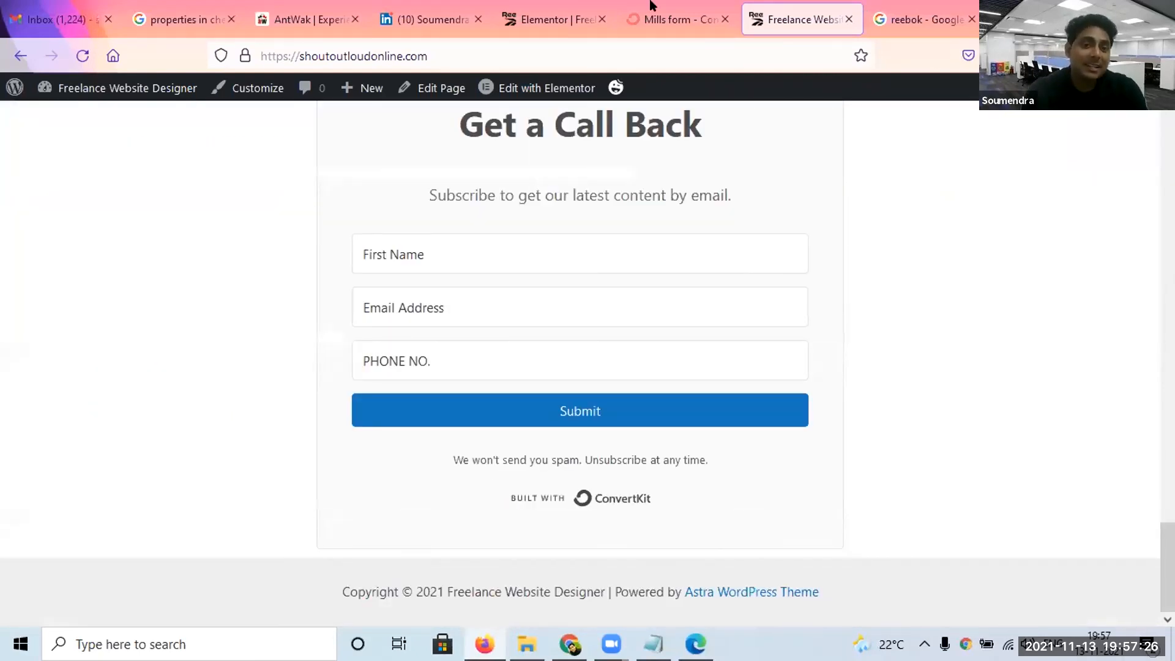
Switch to the ConvertKit form page, close the embed code dialog and review the subscriber statistics on the dashboard.
left_click_drag(658, 19, 826, 174)
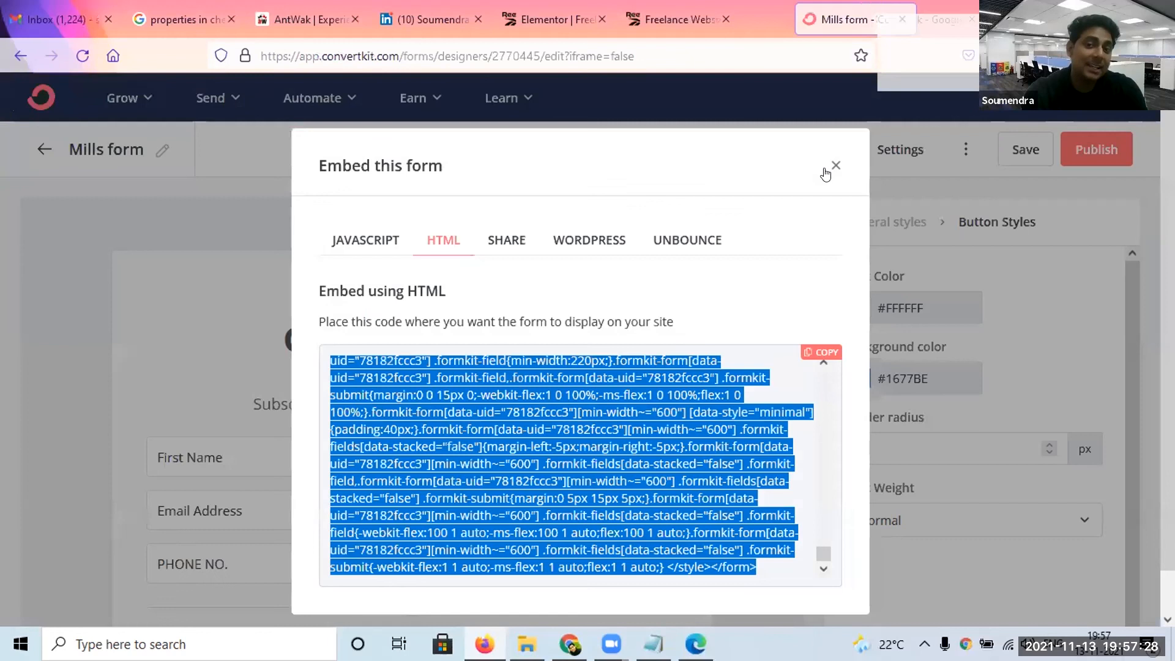
left_click(17, 99)
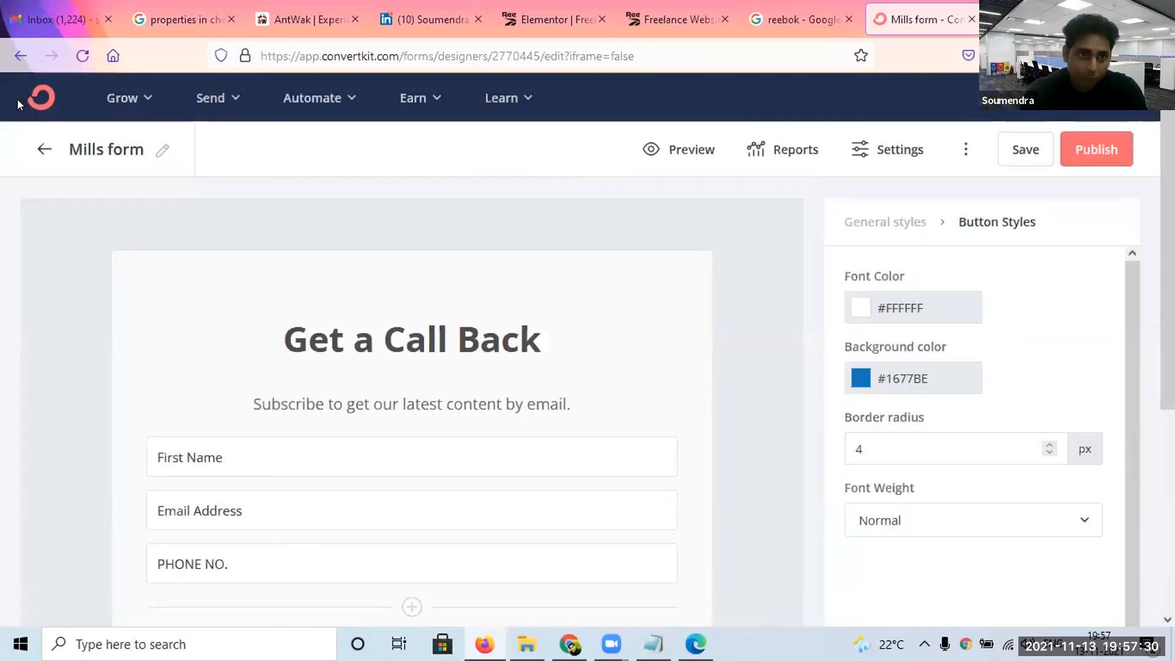
left_click(41, 108)
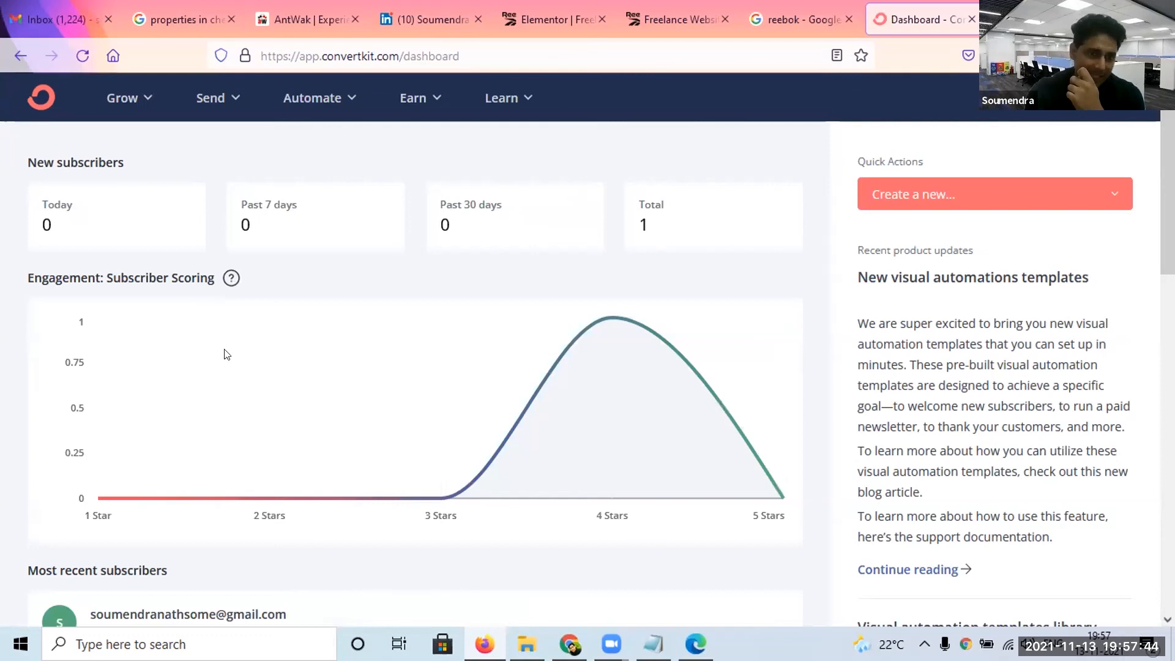
scroll(188, 366, "down", 3)
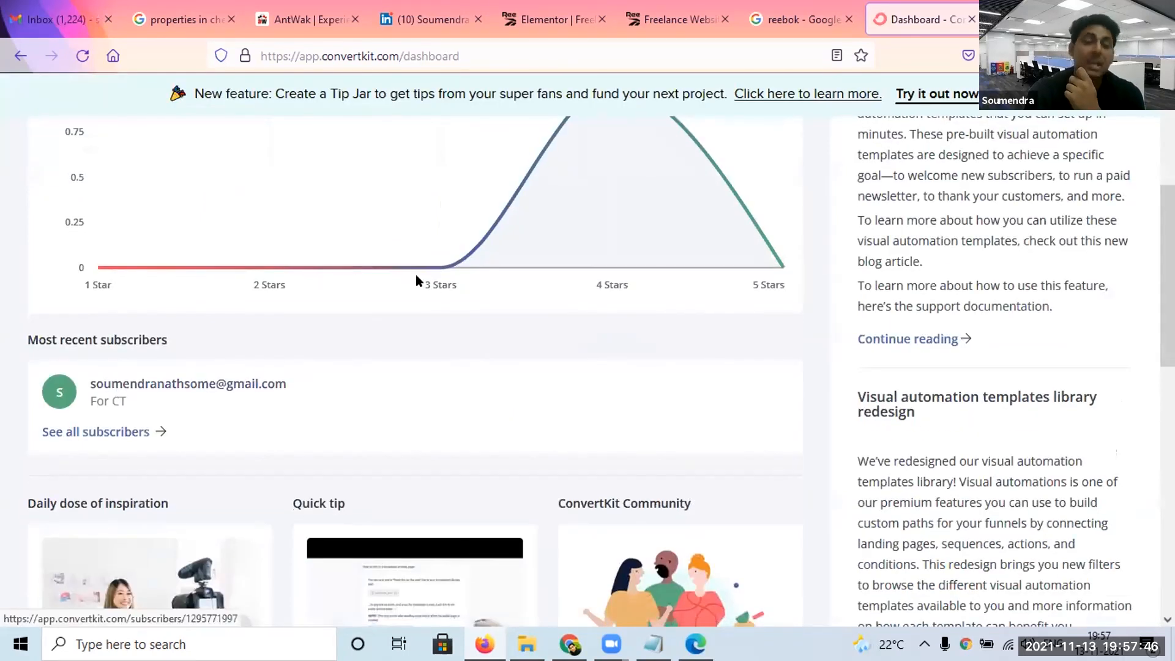
scroll(138, 146, "up", 5)
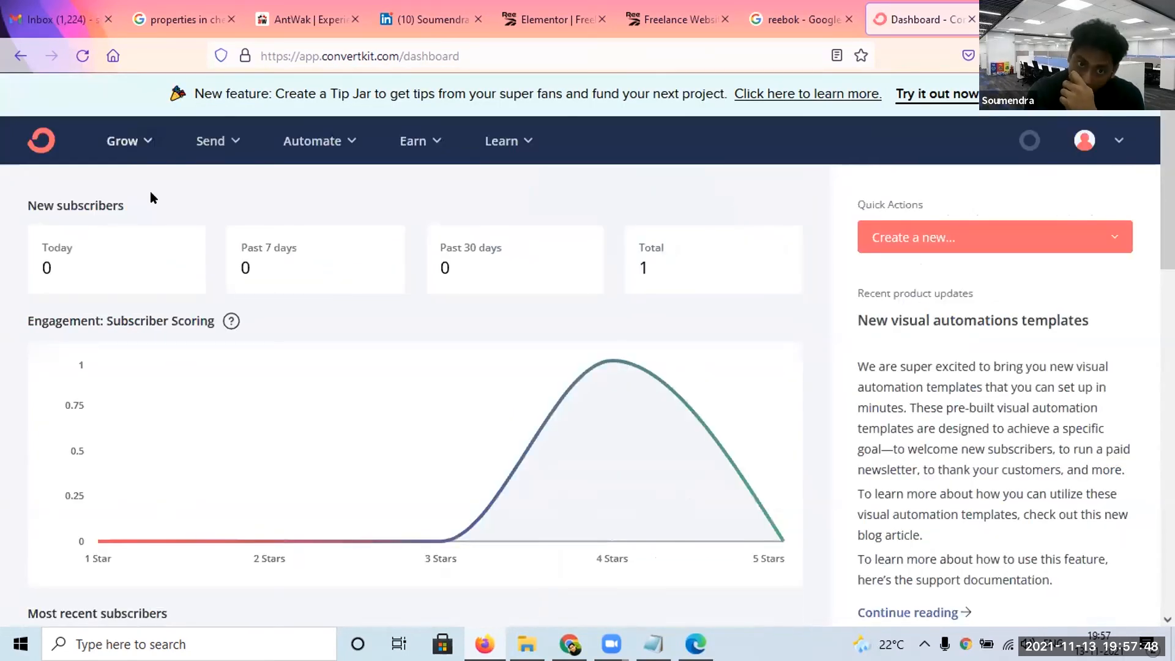
Go to ConvertKit's Landing Pages & Forms list and open the Mills form located below LPage FORM.
left_click(188, 314)
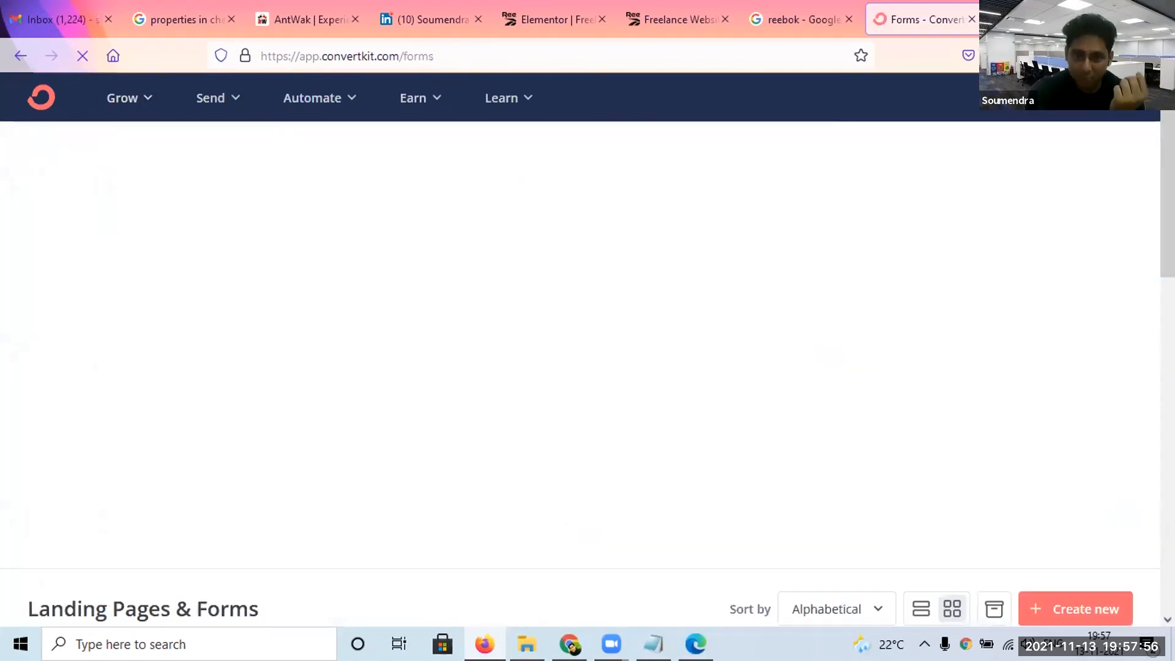
scroll(214, 162, "down", 5)
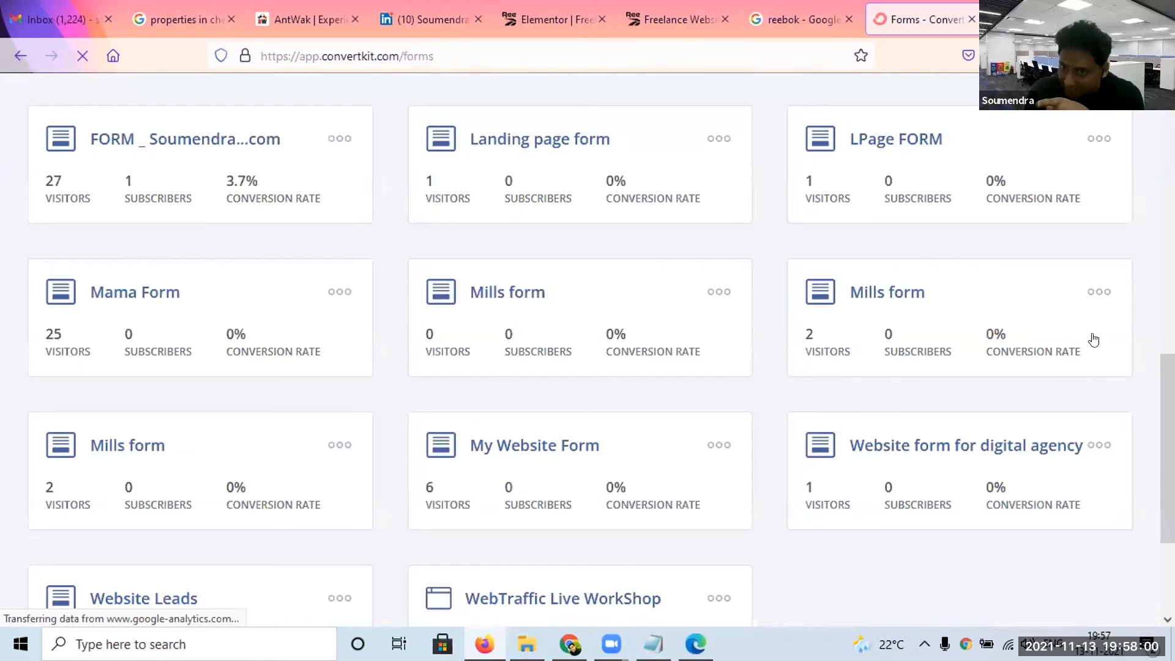
left_click(1099, 292)
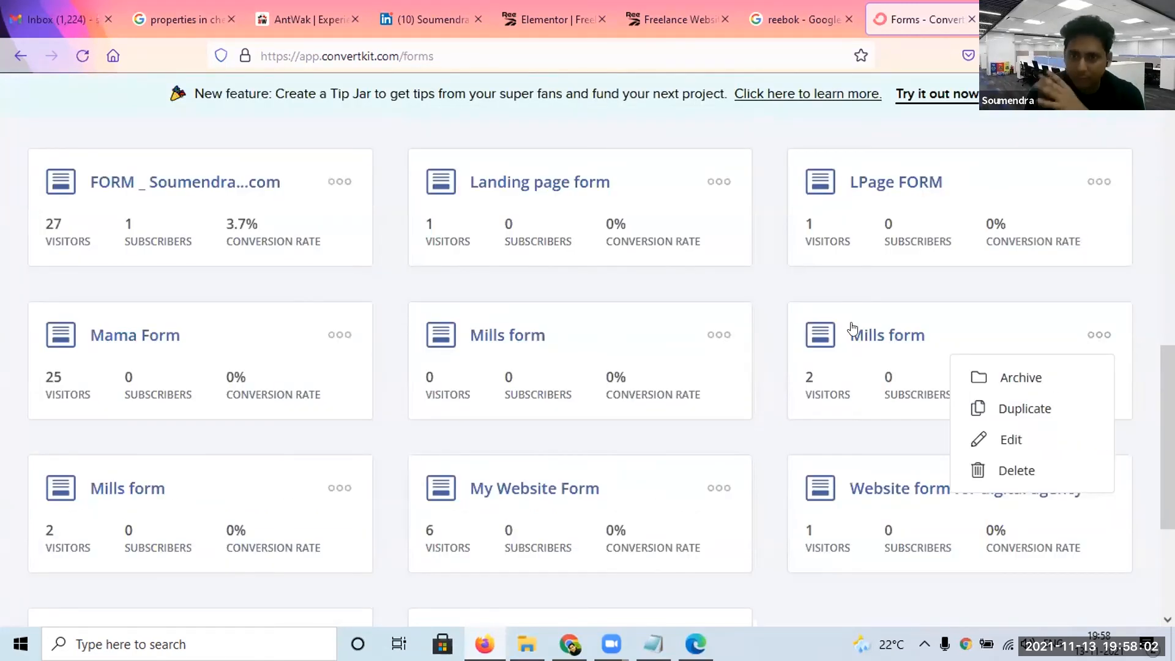
left_click(887, 335)
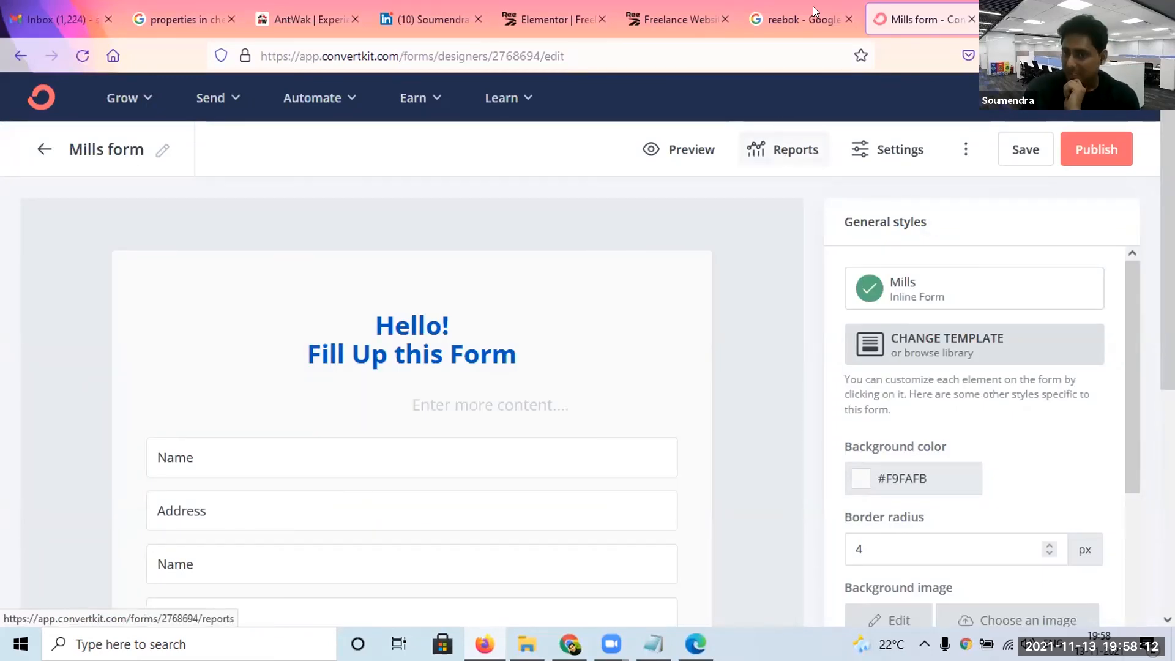
Return to the Elementor editor page and switch to the LinkedIn profile page.
left_click(525, 10)
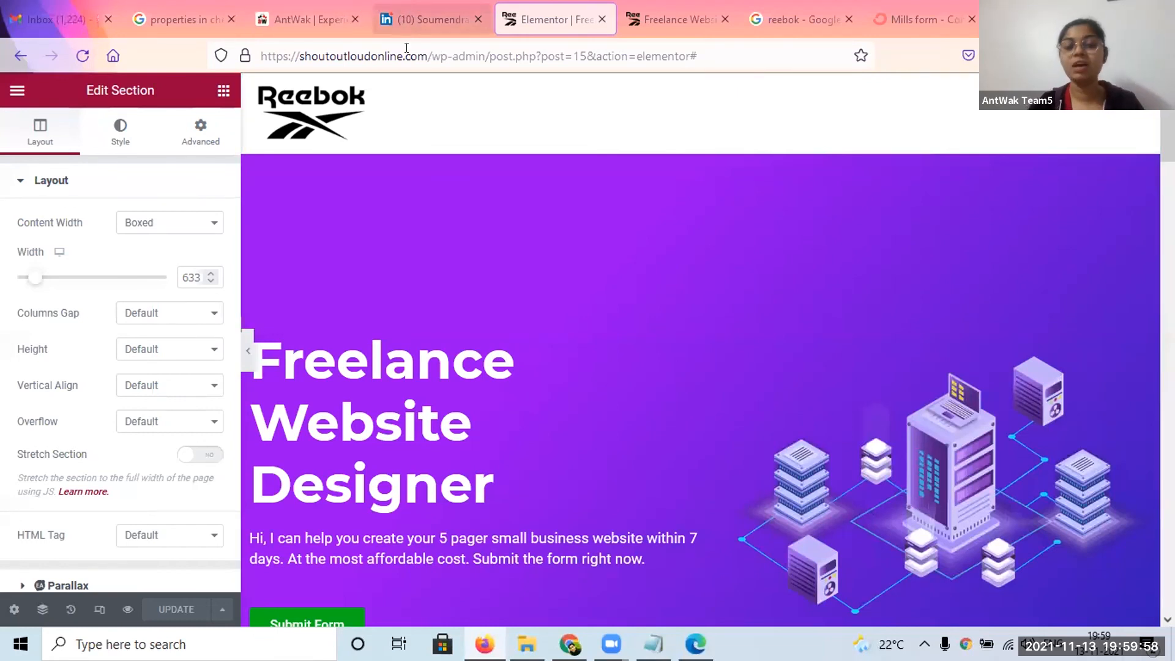
left_click(422, 19)
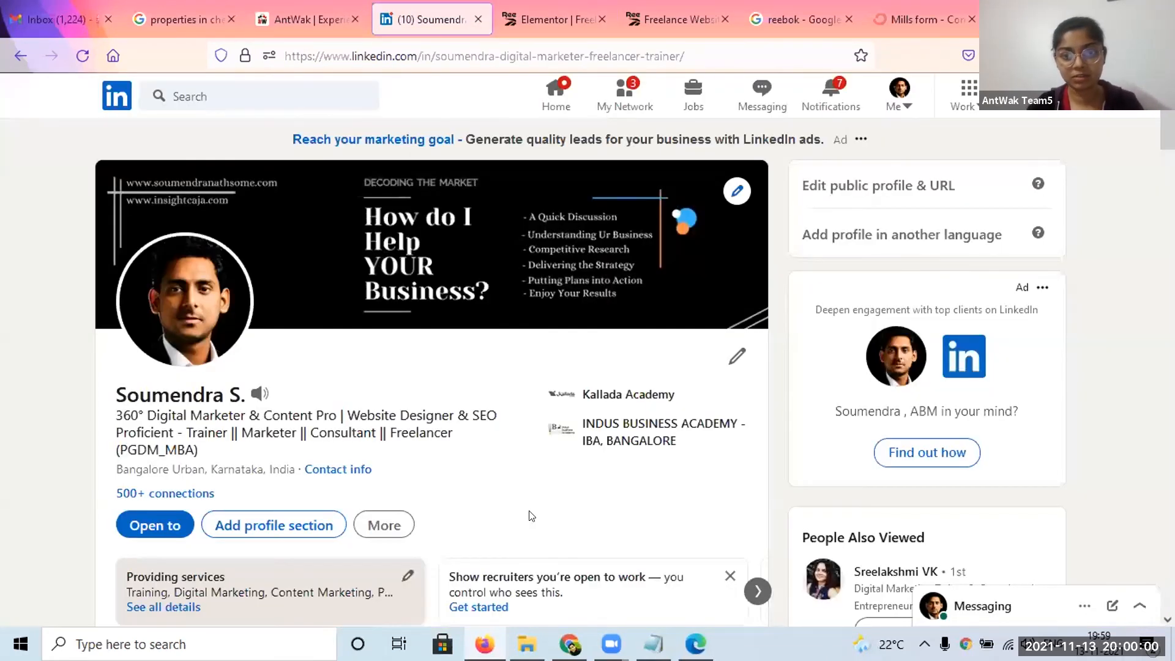